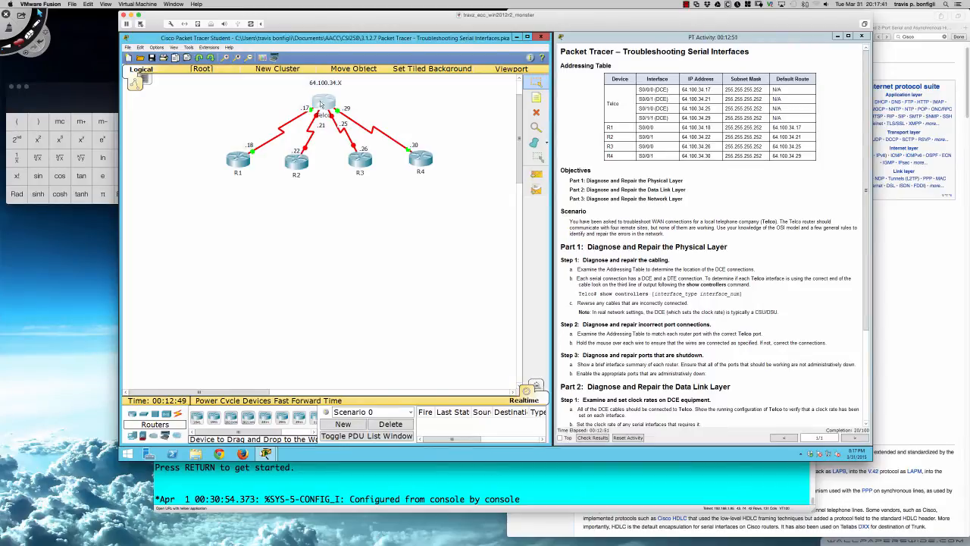
Open the Telco router's command-line console and enlarge its window in the area below the network topology
left_click(320, 102)
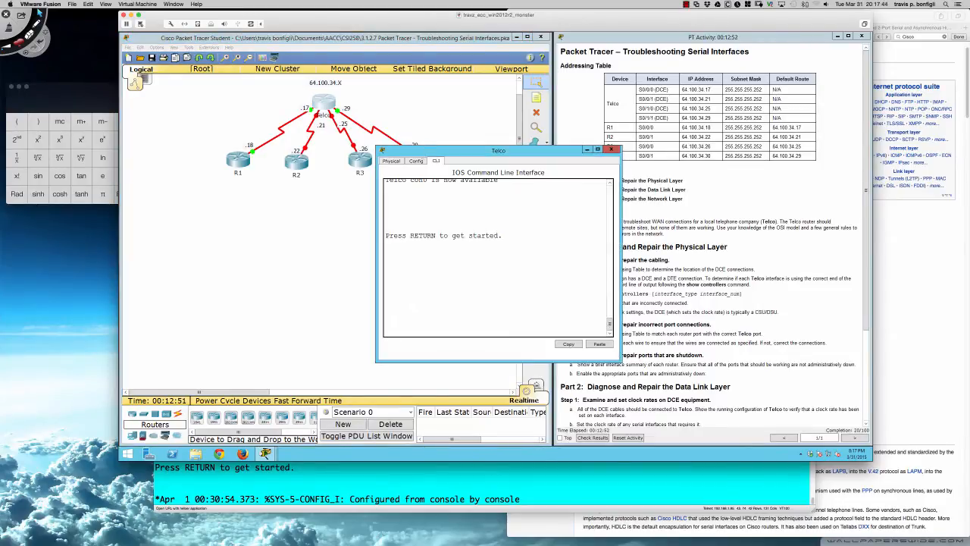
left_click_drag(430, 155, 175, 237)
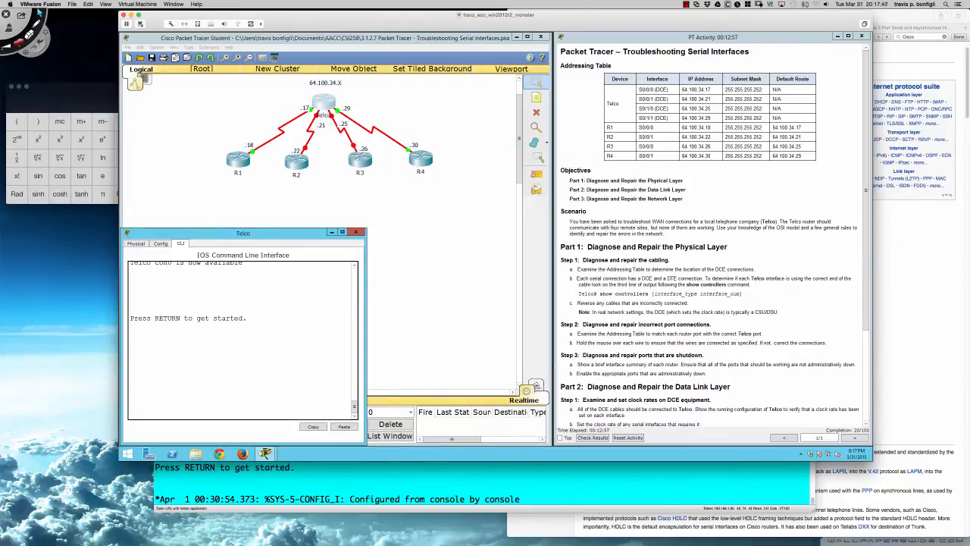
left_click_drag(365, 281, 556, 281)
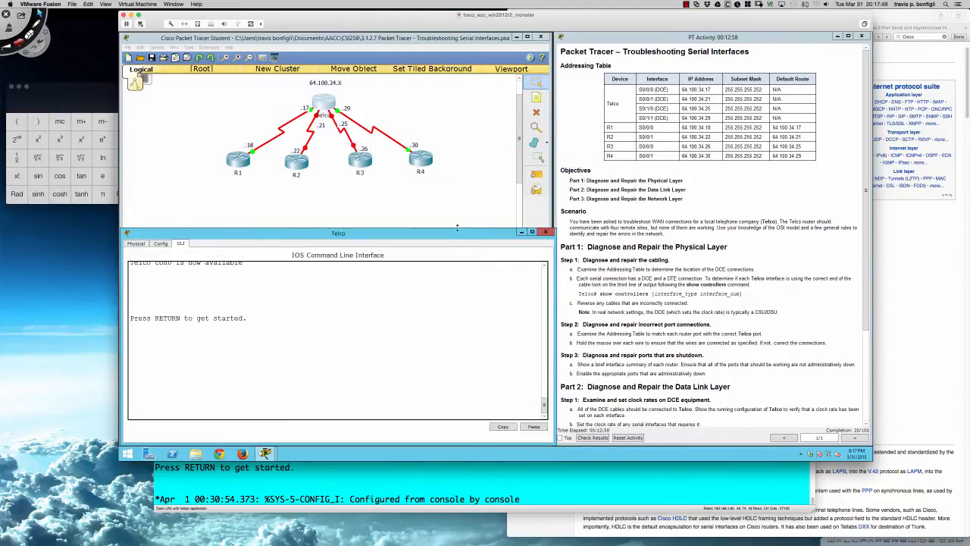
left_click_drag(464, 229, 456, 177)
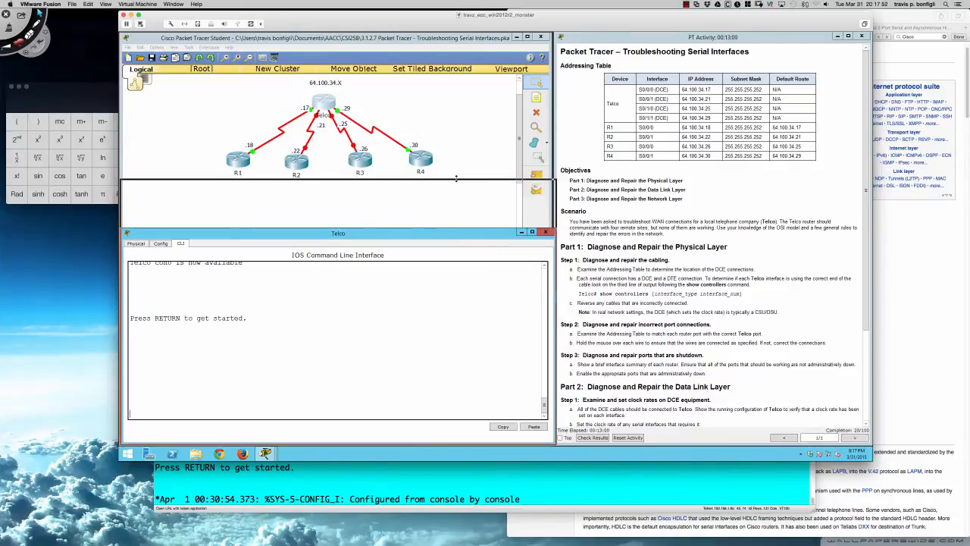
Start the Telco console session and enter privileged EXEC mode
key("Return")
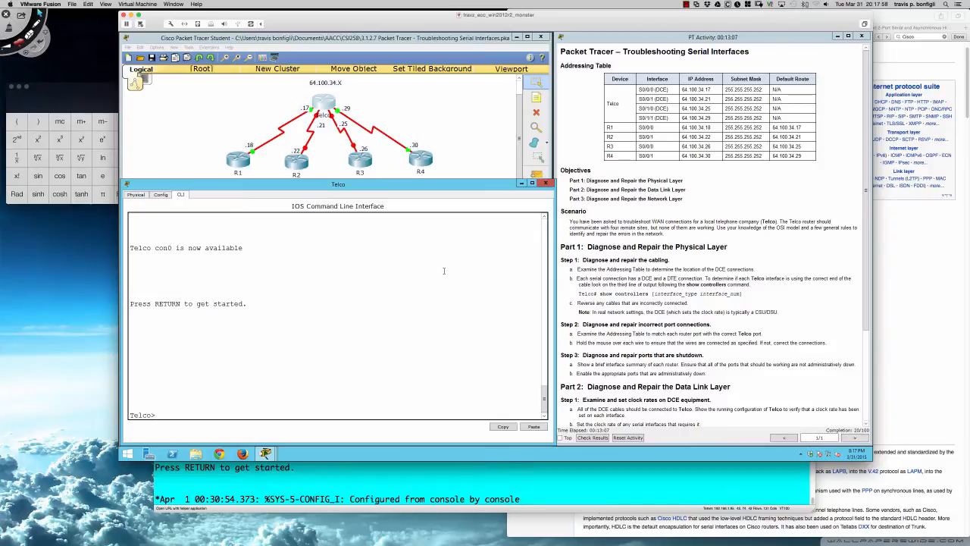
type("en")
key("Return")
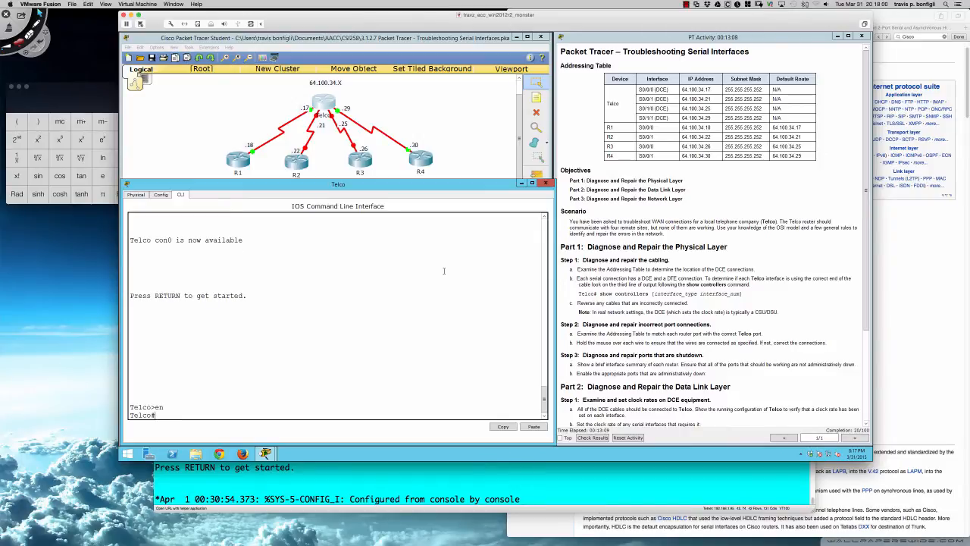
key("Return")
key("Return")
key("Return")
Show the controller details for serial interface s0/0/0 on Telco
type("sh ")
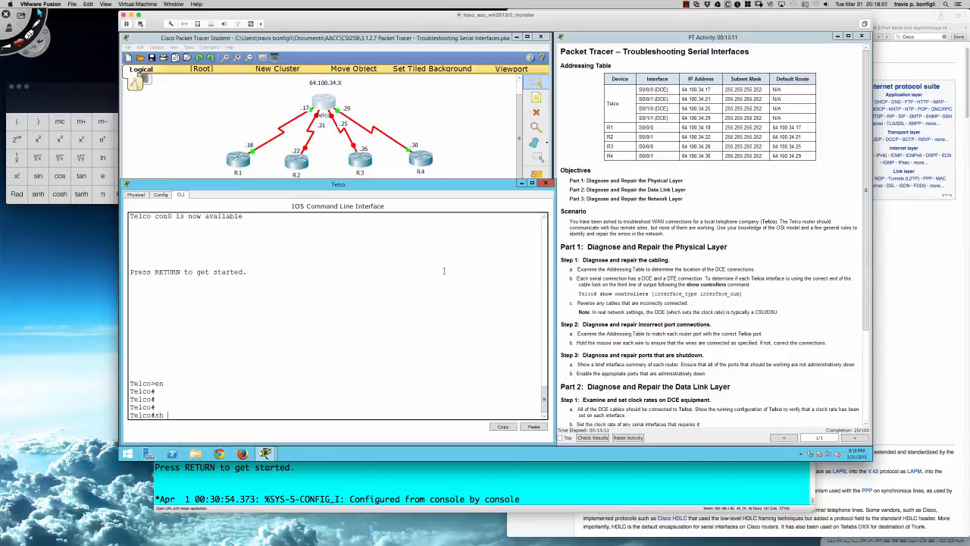
type("controllers s0/0/0")
key("Return")
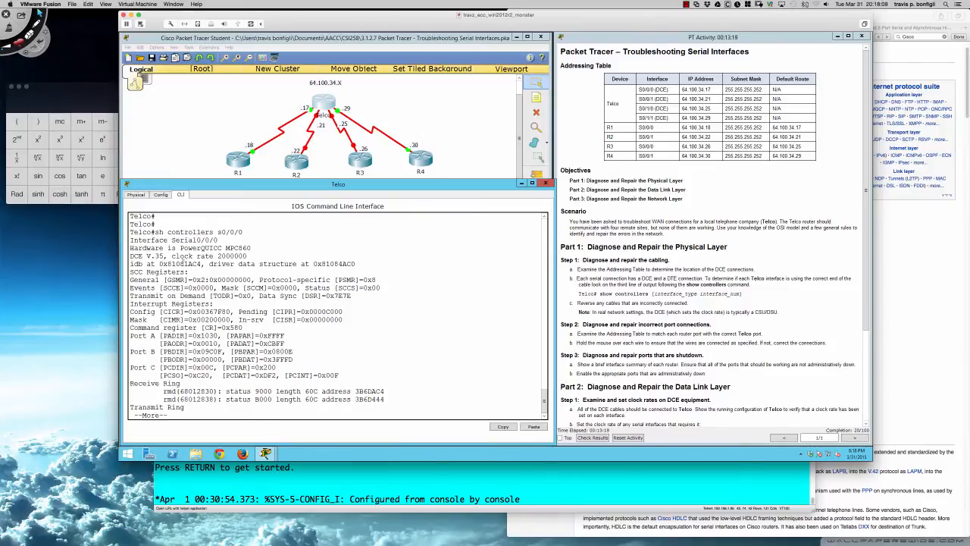
Highlight the DCE clock rate in Telco's controller output and the HWIC-1T synchronous maximum speed on the Cisco page in Safari
left_click_drag(130, 248, 248, 258)
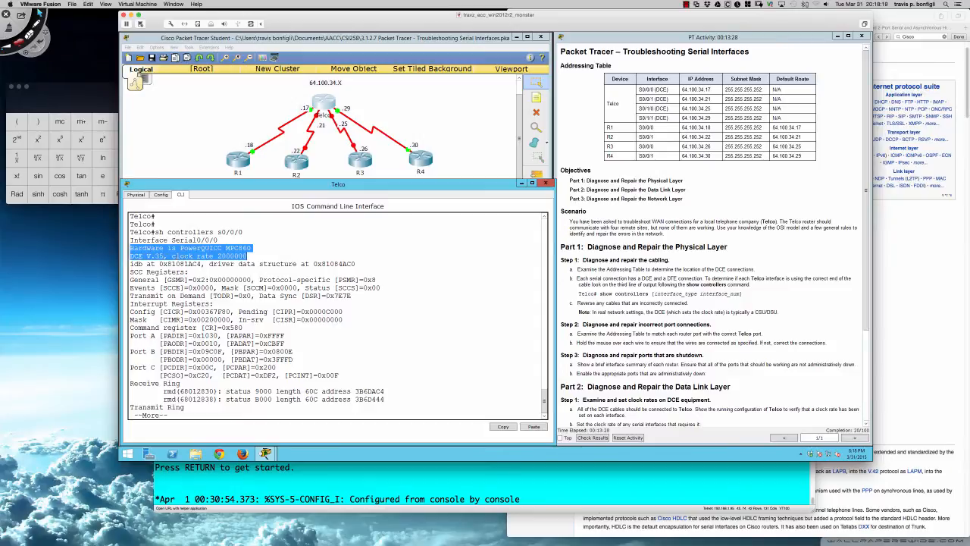
left_click_drag(247, 257, 218, 257)
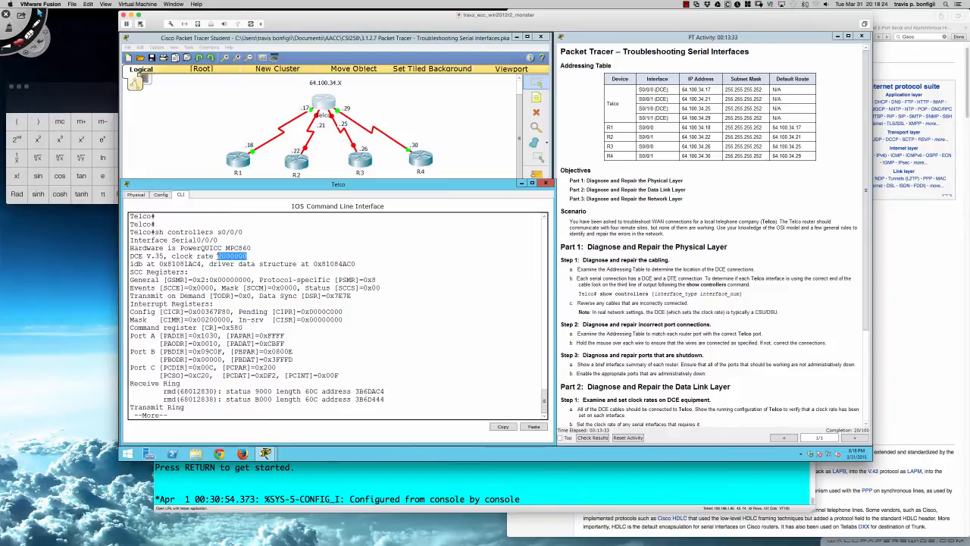
left_click(246, 257)
left_click_drag(246, 257, 218, 257)
left_click(218, 257)
left_click_drag(249, 256, 217, 256)
left_click(896, 31)
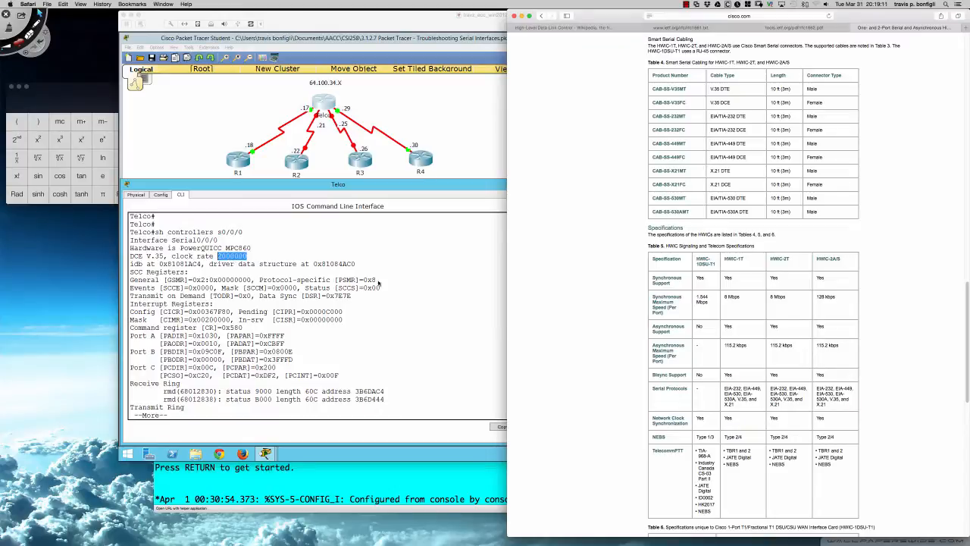
left_click_drag(724, 297, 739, 297)
Switch to SecureCRT, start the R5 console session and enter privileged EXEC mode
left_click(482, 467)
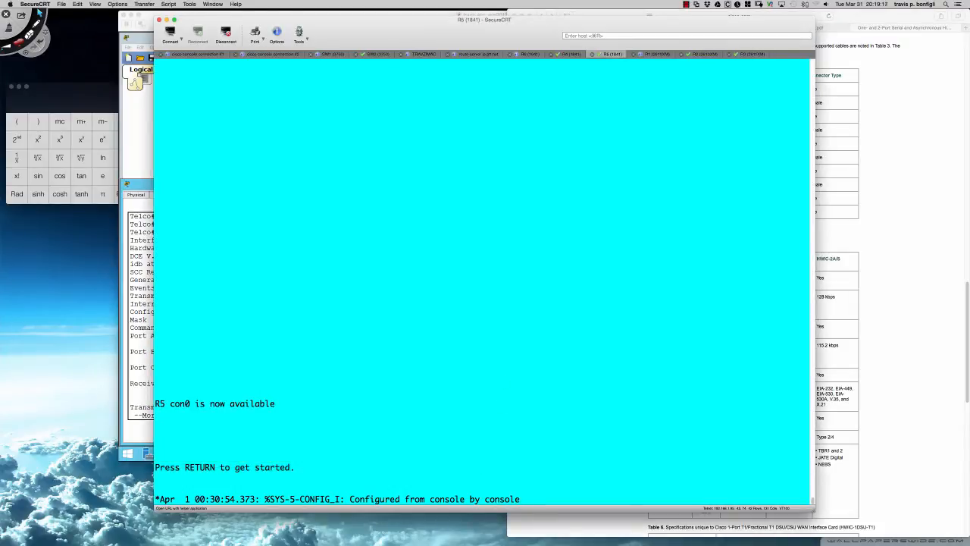
key("Return")
key("Return")
type("en")
key("Return")
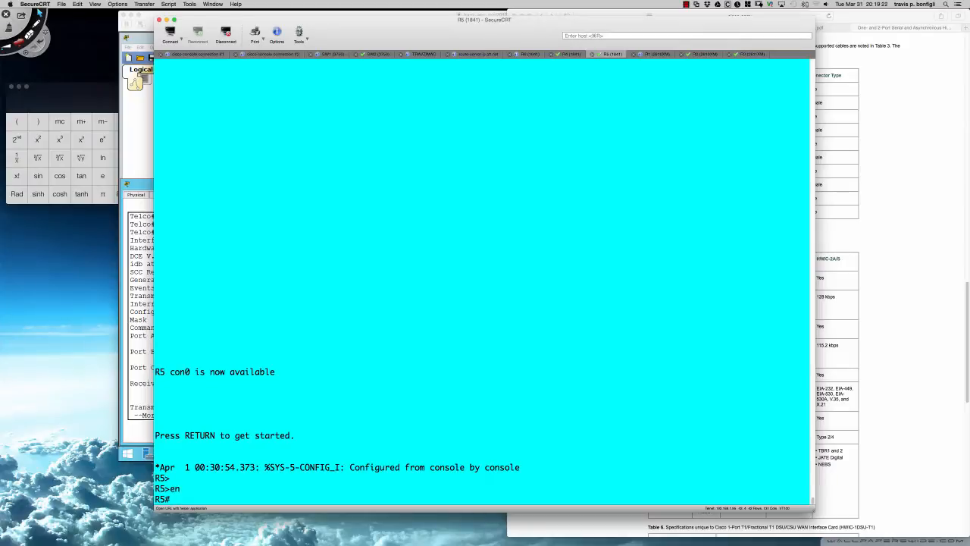
key("Return")
key("Return")
key("Return")
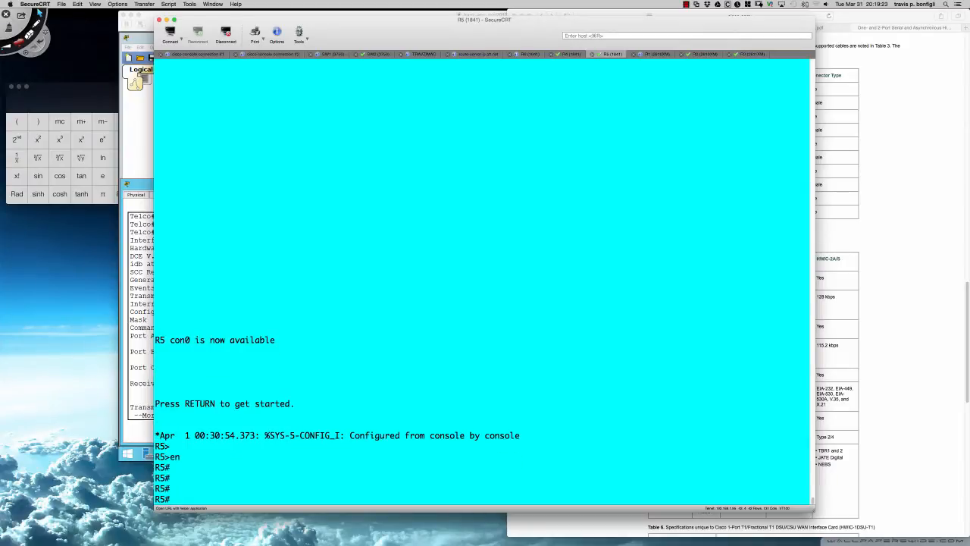
Show the controller details for s0/1/0 on R5 and highlight the line identifying the cable end
type("sh contro")
key("Tab")
type("ller")
key("Tab")
type("s")
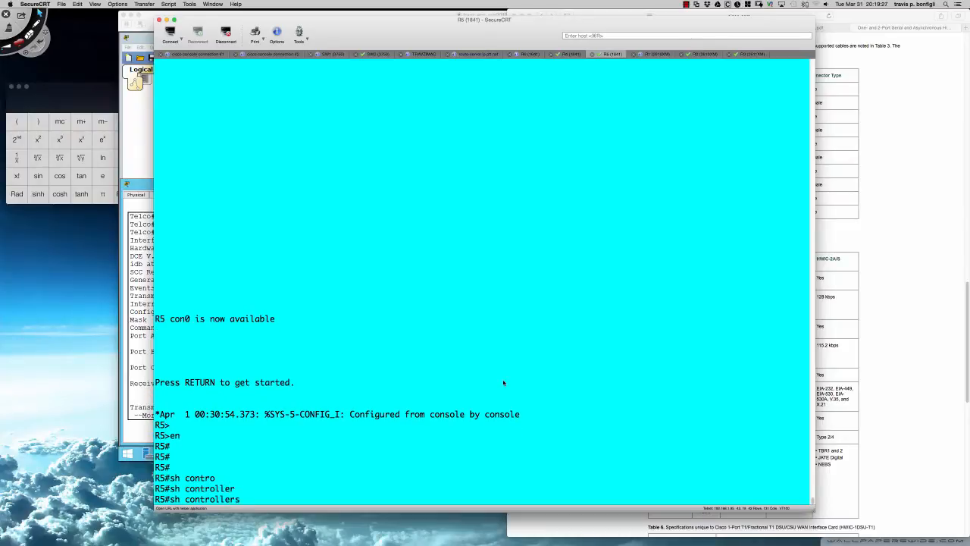
key("Tab")
type("s0/1/0")
key("Return")
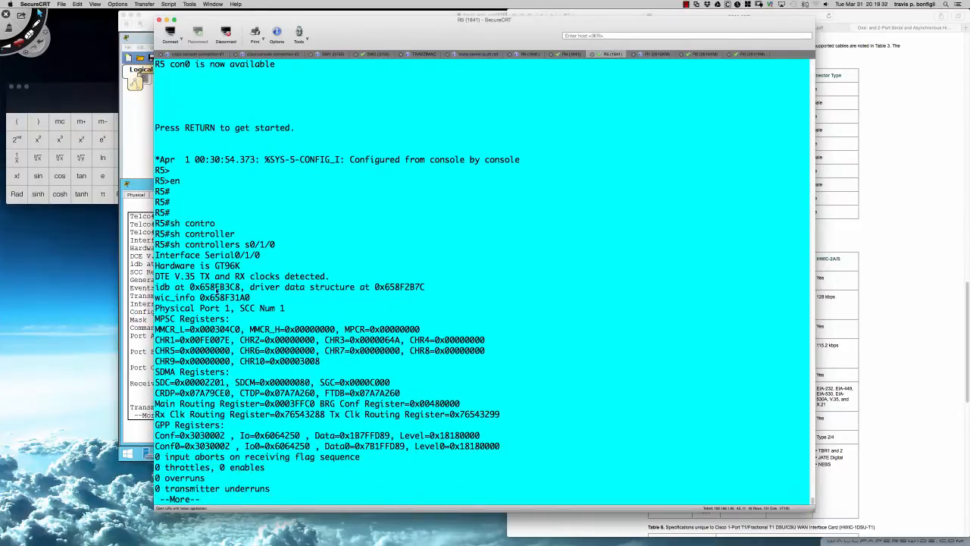
left_click_drag(155, 278, 210, 279)
Switch to the R4 session, start its console and enter privileged EXEC mode
left_click(567, 54)
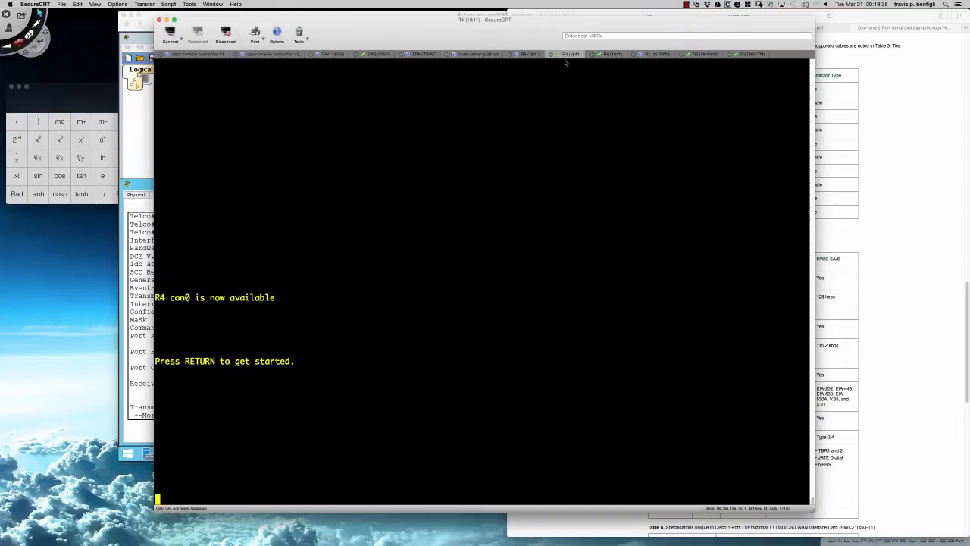
key("Return")
key("Return")
key("Return")
key("Return")
key("Return")
key("Return")
key("Return")
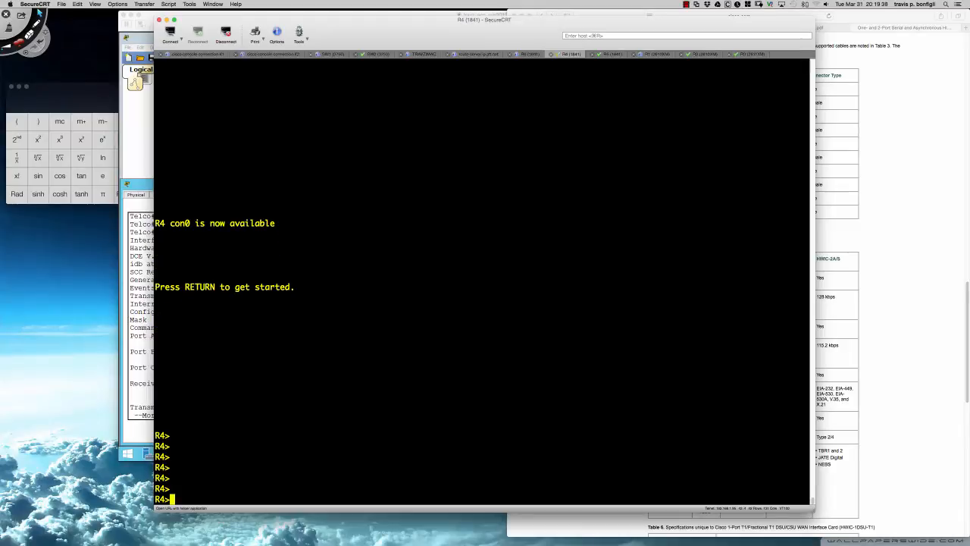
type("en")
key("Return")
Show the controller details for serial interface s0/1/0 on R4
type("sh co")
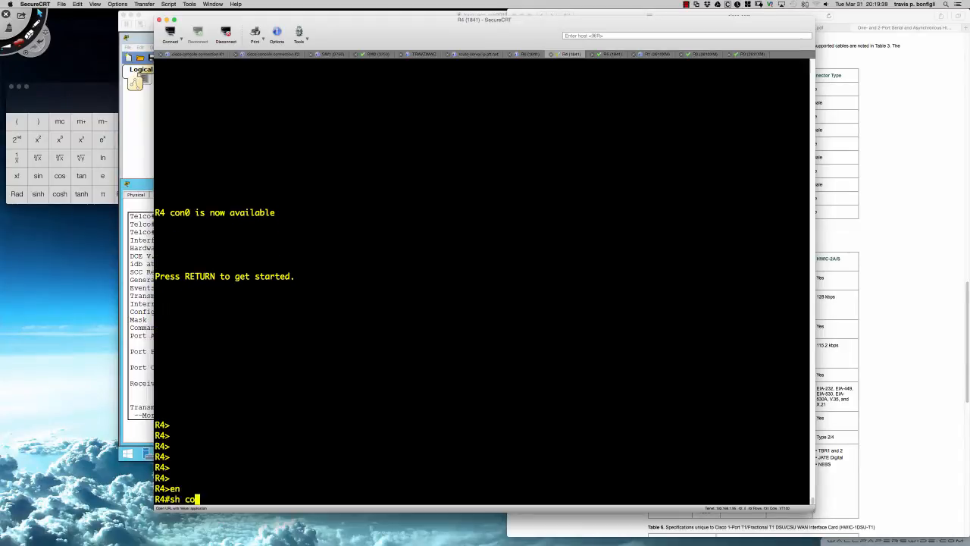
type("ntrollers s")
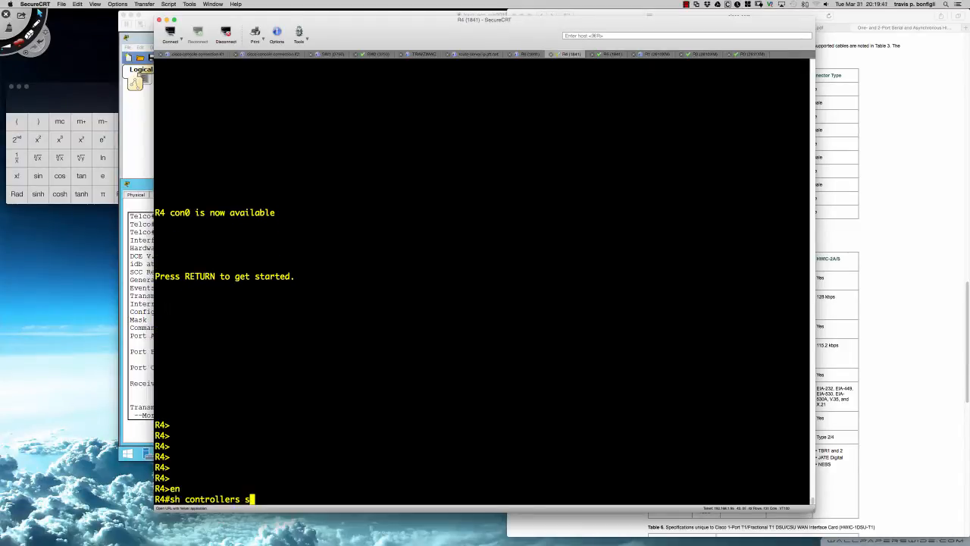
type("0/1/0")
key("Return")
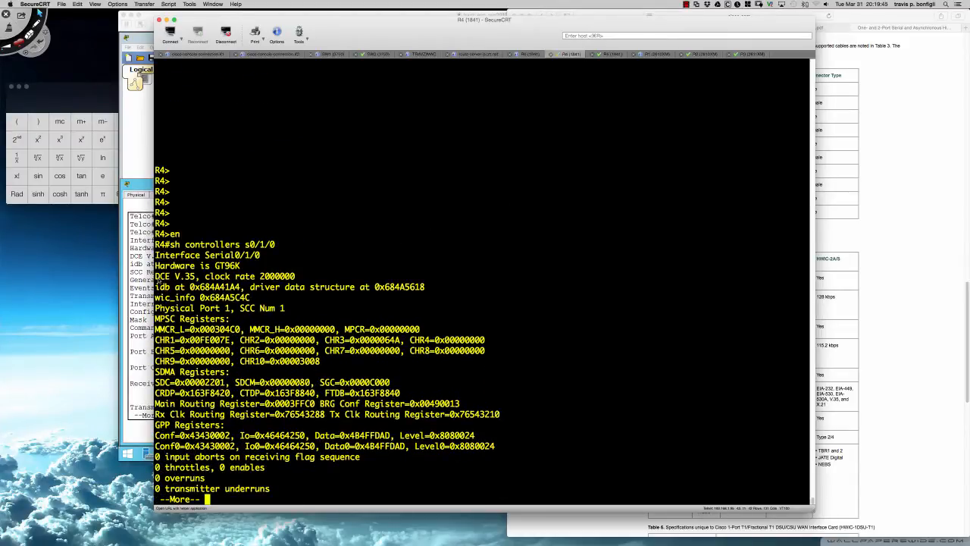
Highlight the DCE line and its clock rate in R4's controller output, and quit the paged output
left_click_drag(156, 277, 296, 280)
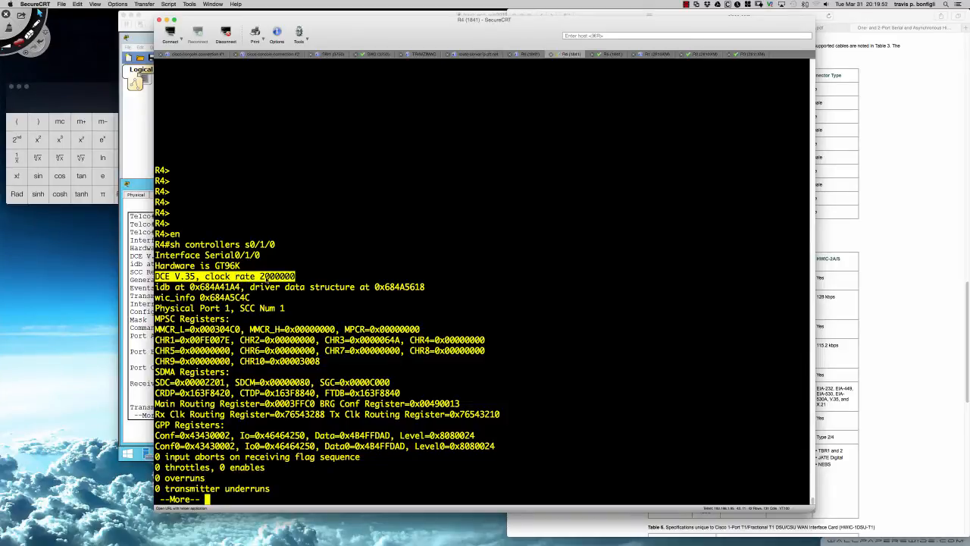
left_click(295, 279)
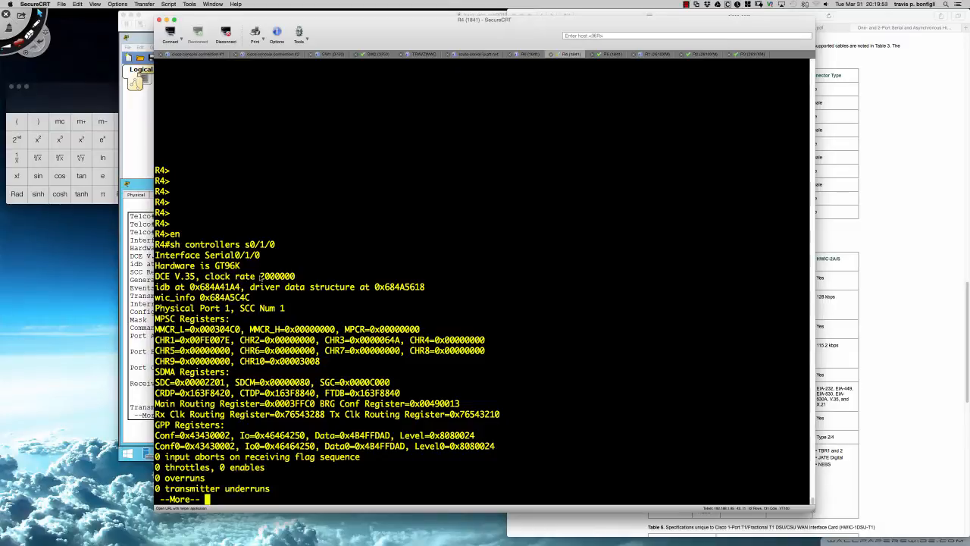
left_click_drag(262, 275, 295, 278)
left_click(301, 280)
left_click_drag(260, 277, 296, 279)
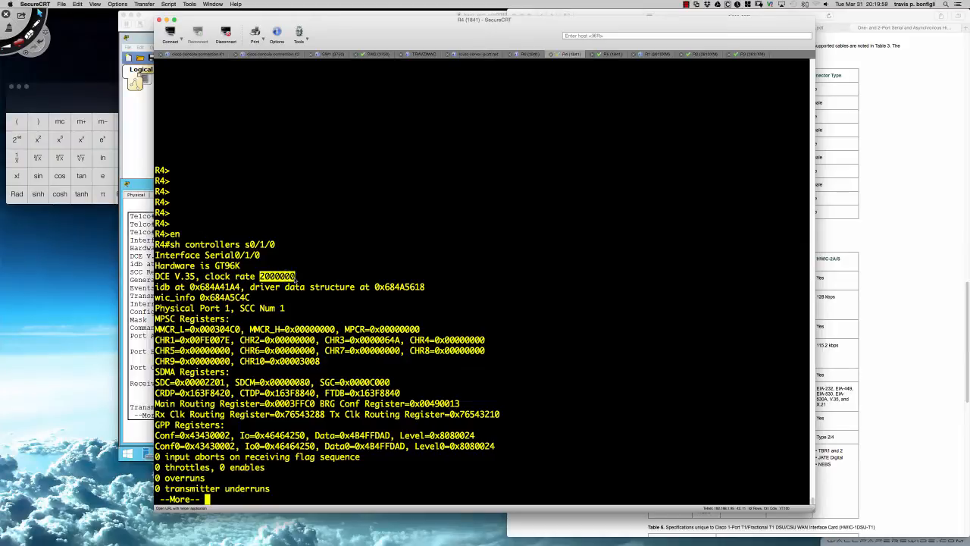
left_click(301, 281)
type("q")
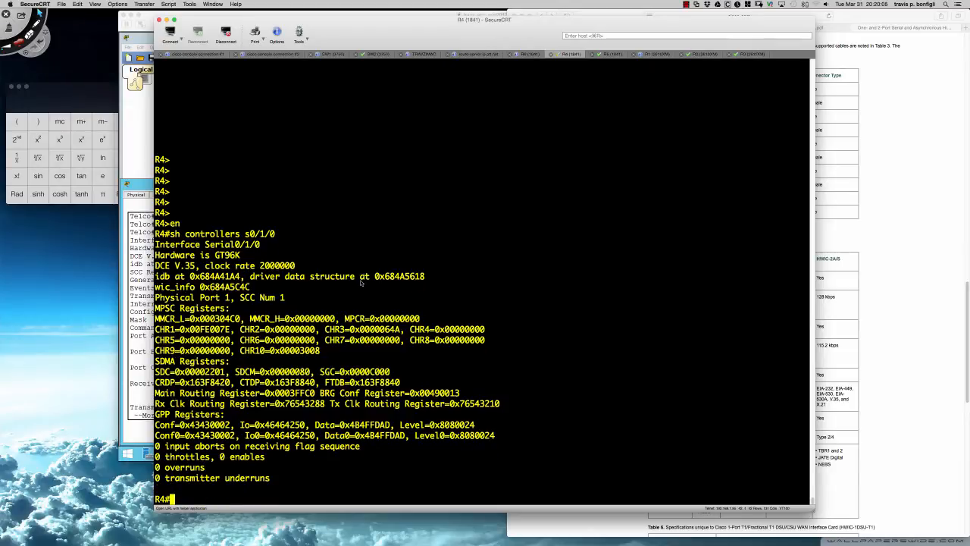
Enter interface configuration for s0/1/0 on R4, list the available clock rates and highlight the 8000000 entry
type("conf t")
key("Return")
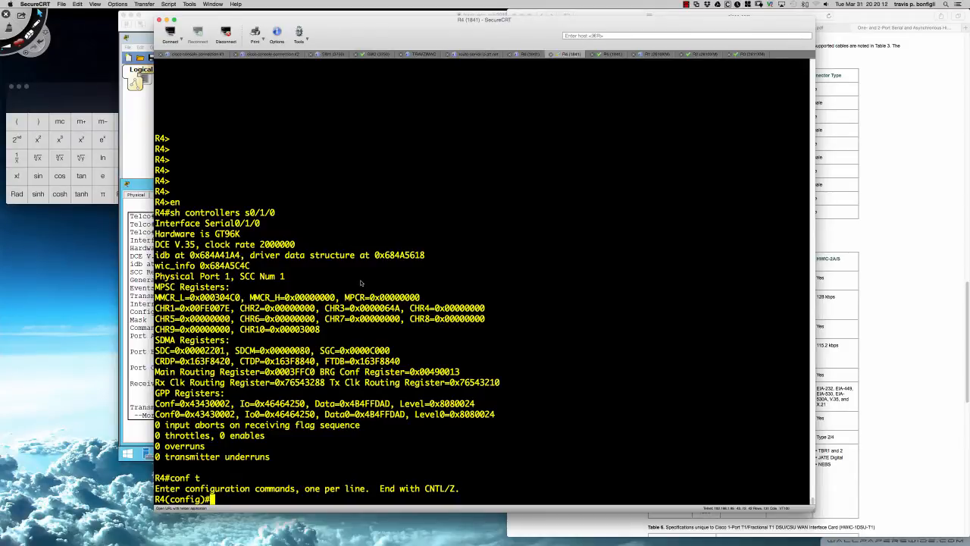
type("int s0/1/0")
key("Return")
type("clock rate ?")
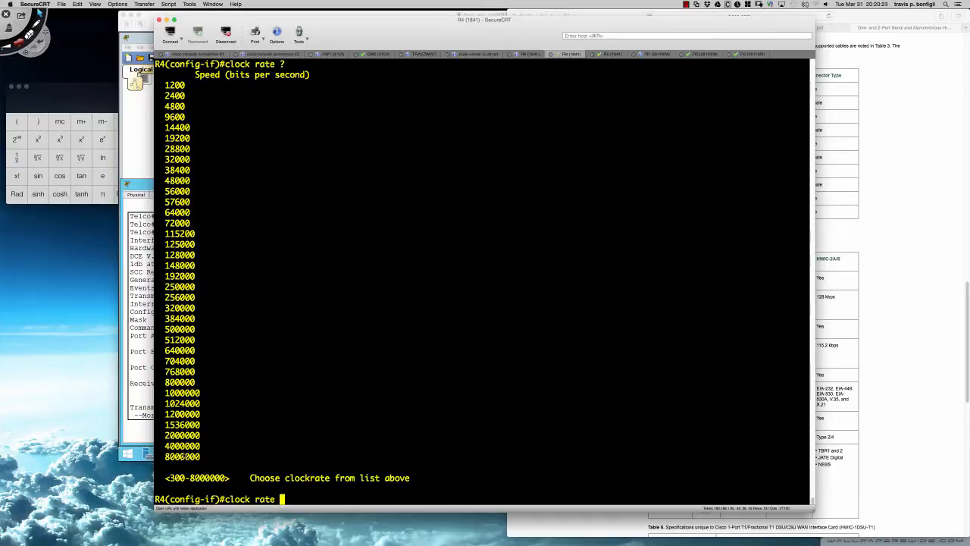
left_click_drag(165, 457, 201, 458)
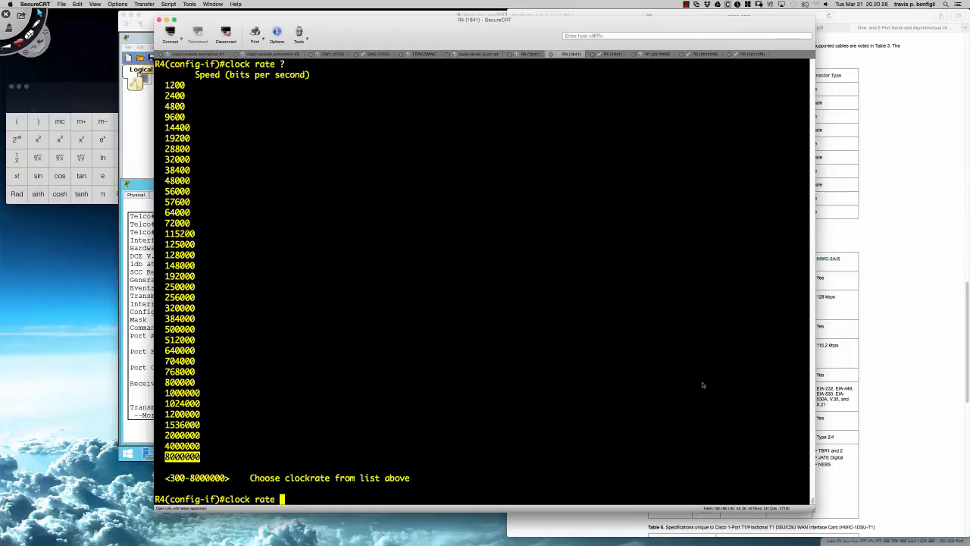
Highlight the HWIC-1DSU-T1 synchronous maximum speed on the Cisco page in Safari and the 1536000 entry in R4's clock rate list
left_click(833, 328)
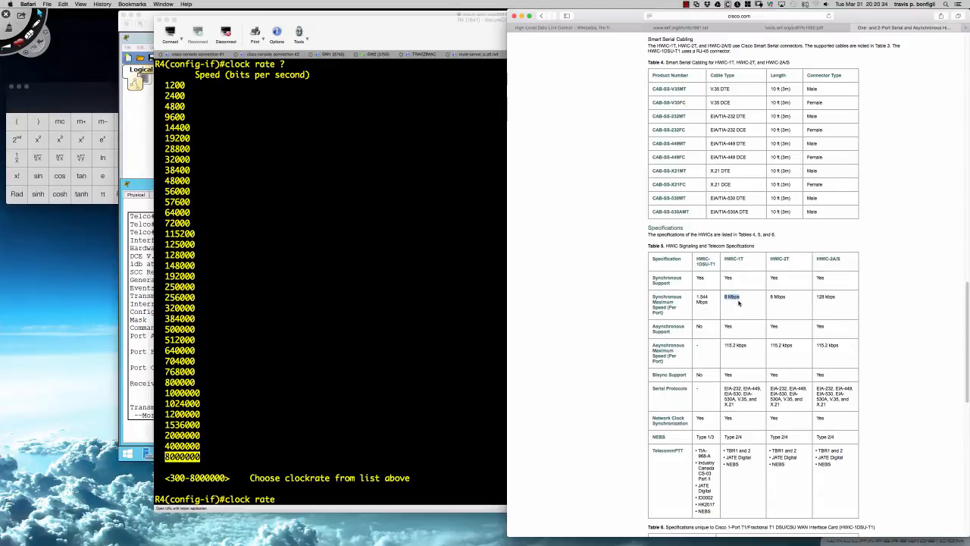
left_click(701, 260)
left_click_drag(698, 258, 716, 264)
left_click_drag(696, 296, 707, 304)
left_click(169, 427)
left_click_drag(169, 425, 199, 427)
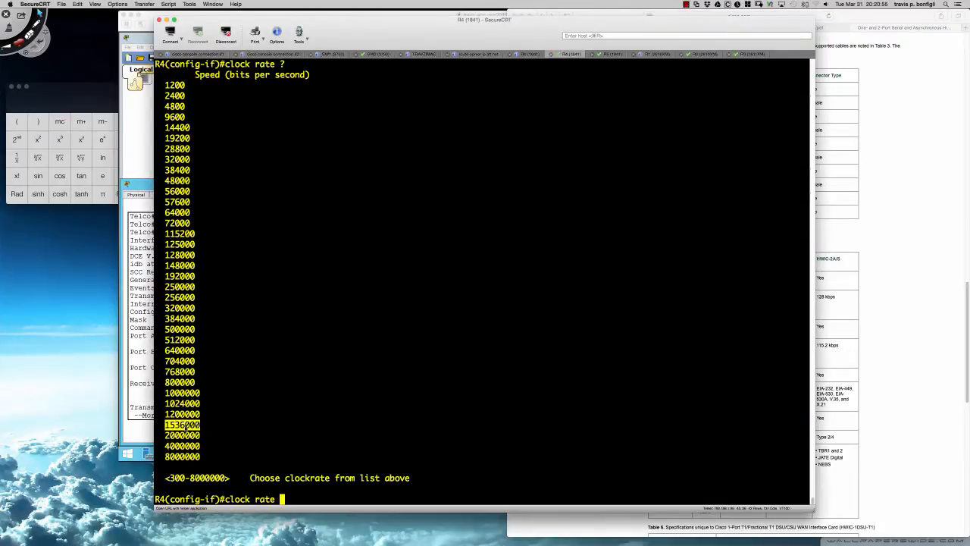
Clear the unfinished clock rate command from R4's interface configuration prompt
left_click(335, 429)
key("BackSpace")
key("BackSpace")
key("BackSpace")
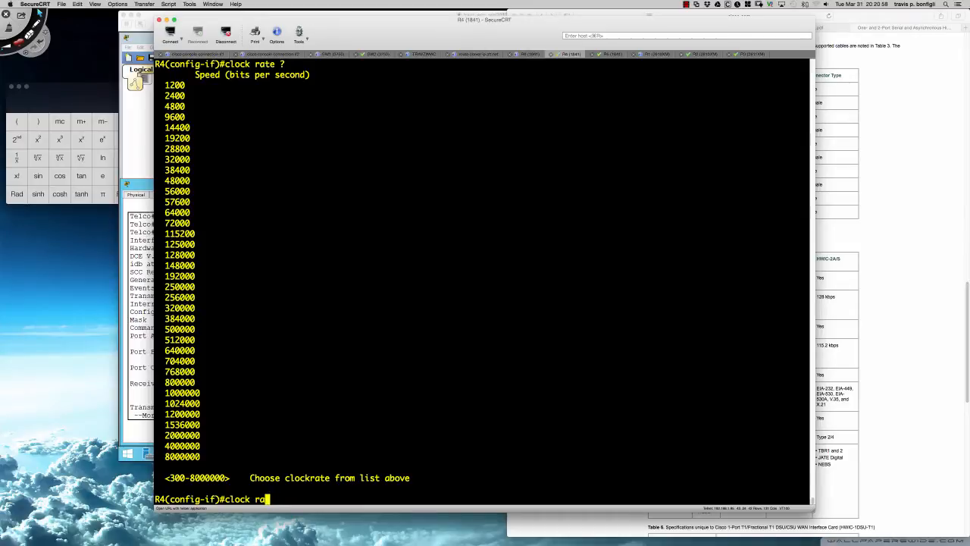
key("BackSpace")
key("BackSpace")
key("BackSpace")
key("BackSpace")
key("BackSpace")
key("BackSpace")
key("BackSpace")
key("BackSpace")
Return to the Telco console in Packet Tracer, quit the paged controller output and show the running configuration
left_click(150, 341)
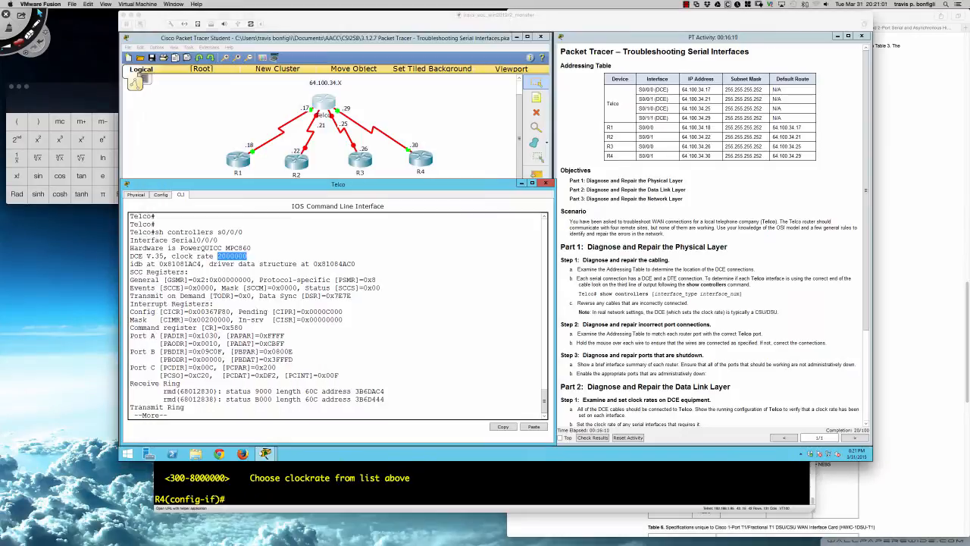
left_click(590, 206)
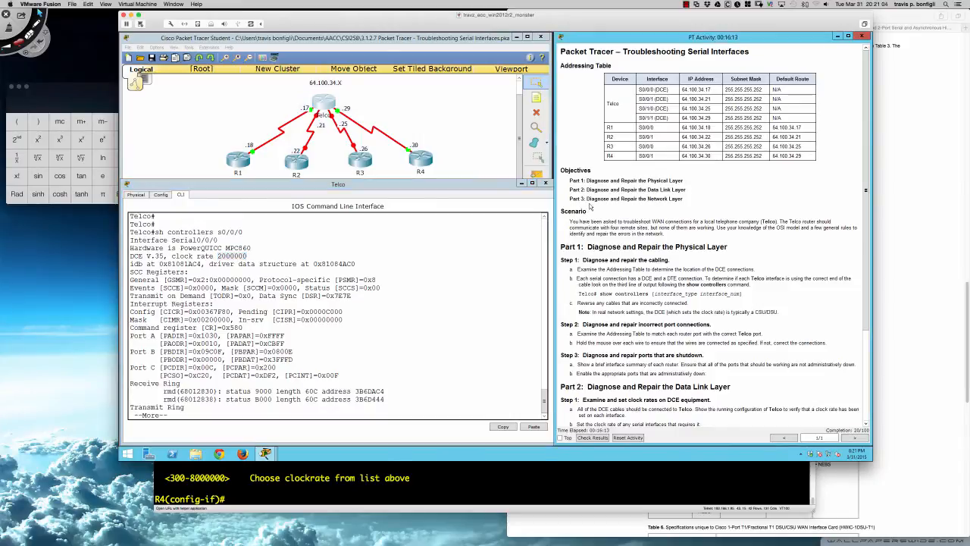
left_click(452, 295)
key("q")
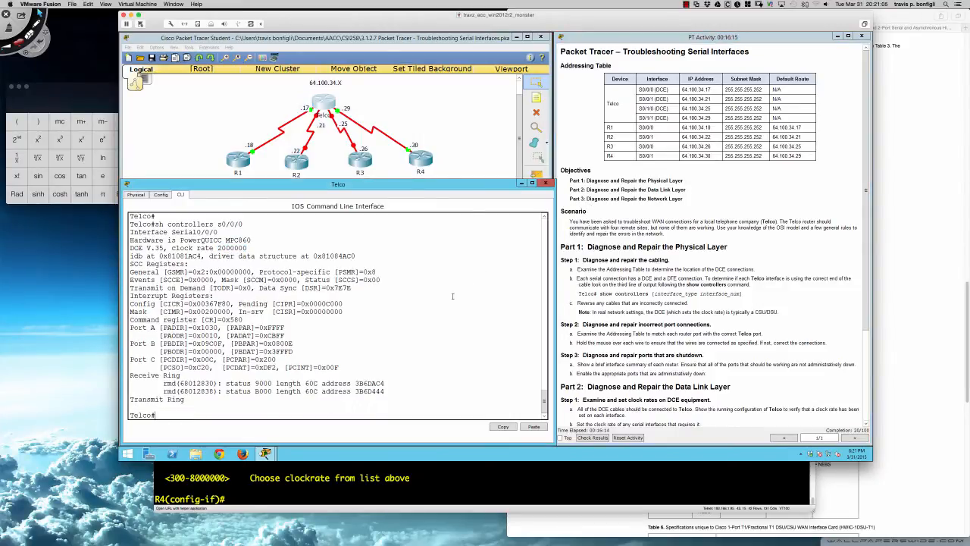
type("sh ru")
key("Return")
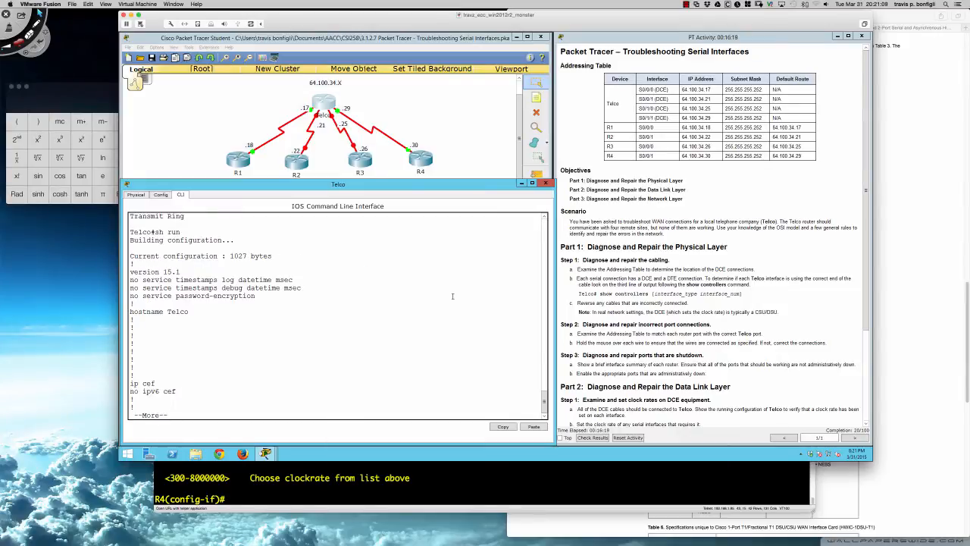
Page through Telco's running configuration as far as the entries for Serial0/0/0 through Serial0/1/1
key("space")
key("space")
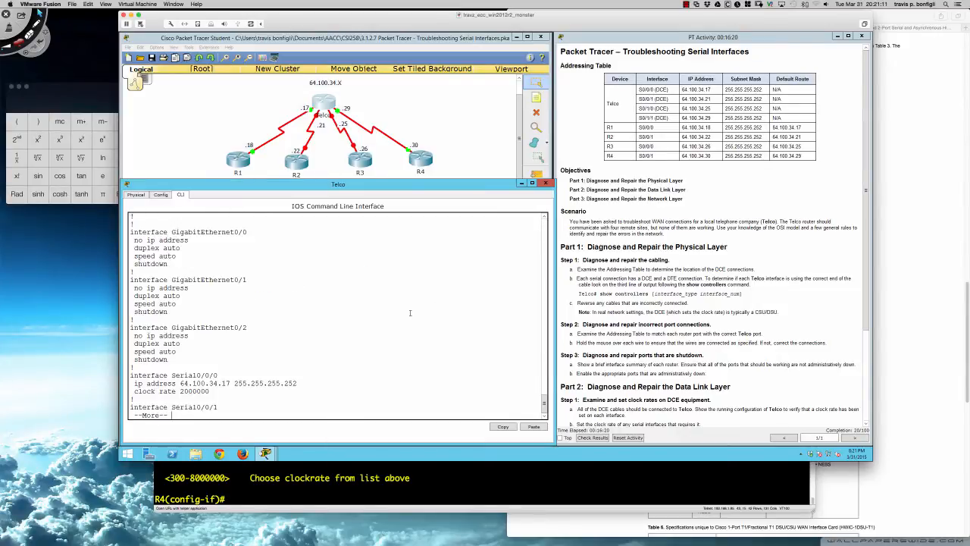
key("Return")
key("Return")
key("Return")
key("Return")
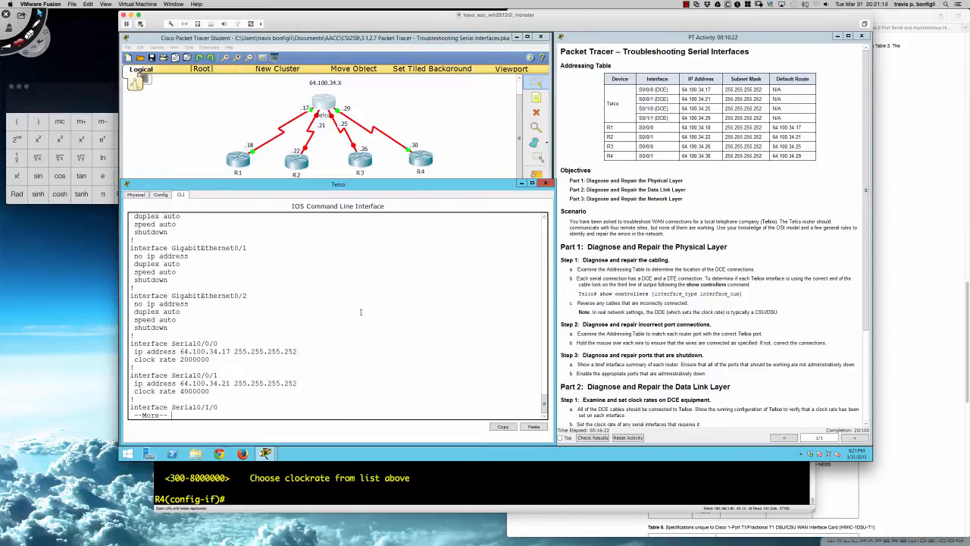
key("Return")
key("Return")
key("Return")
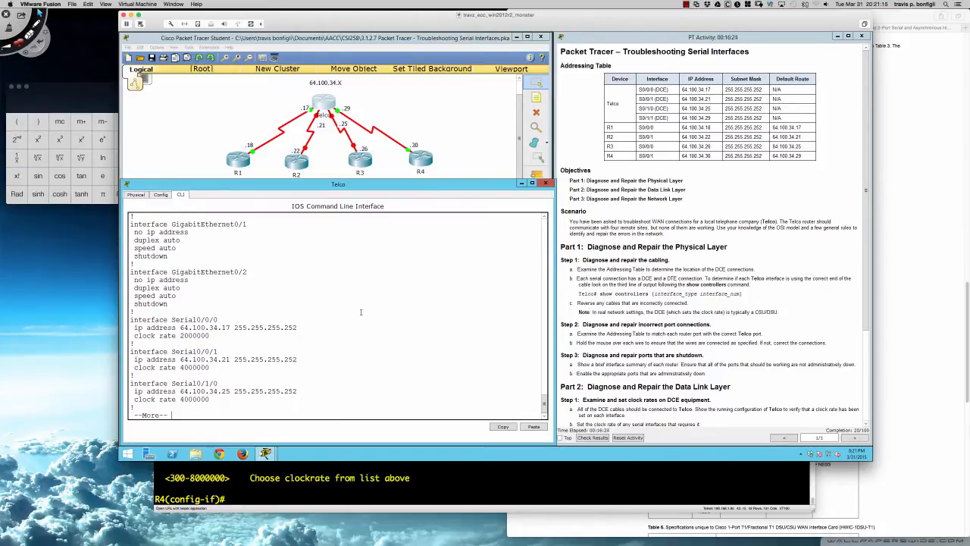
key("Return")
key("Return")
key("Return")
key("Return")
key("Return")
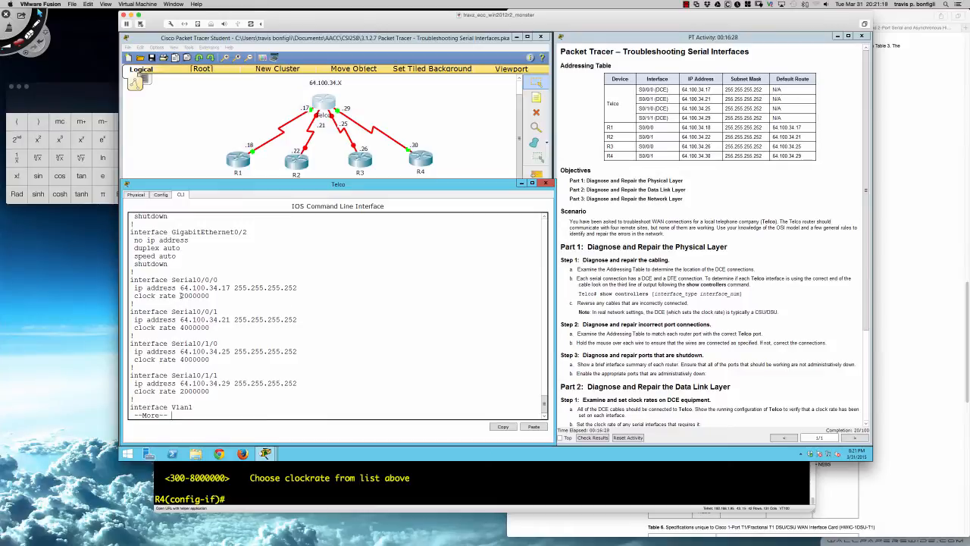
Highlight the clock rates of Serial0/0/1 and Serial0/1/1 in the running configuration, and quit the paged output
left_click_drag(180, 295, 180, 327)
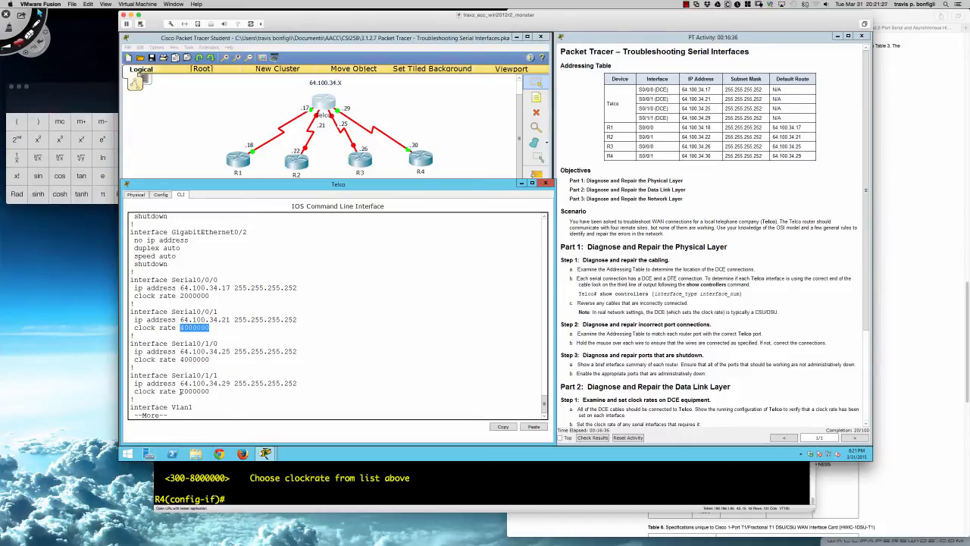
left_click_drag(180, 391, 209, 391)
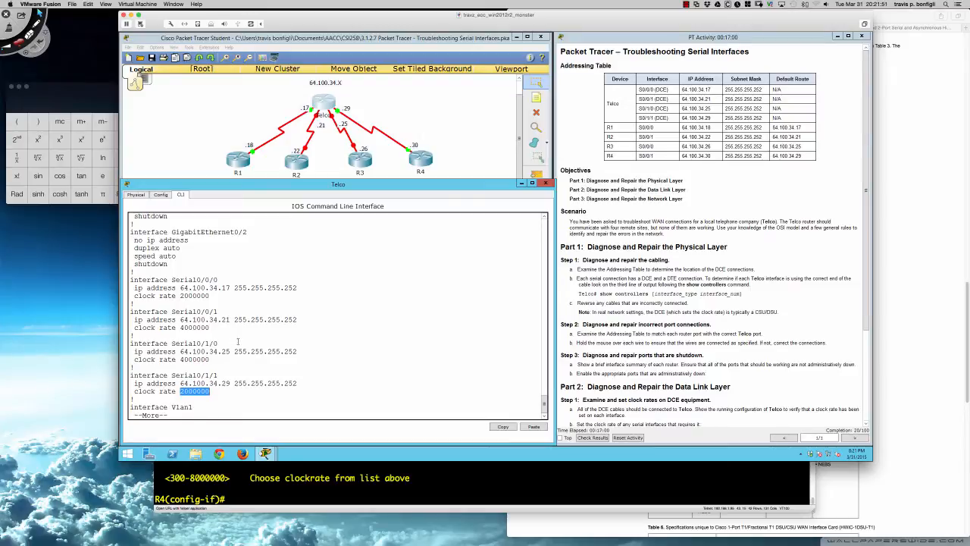
left_click(283, 340)
type("q")
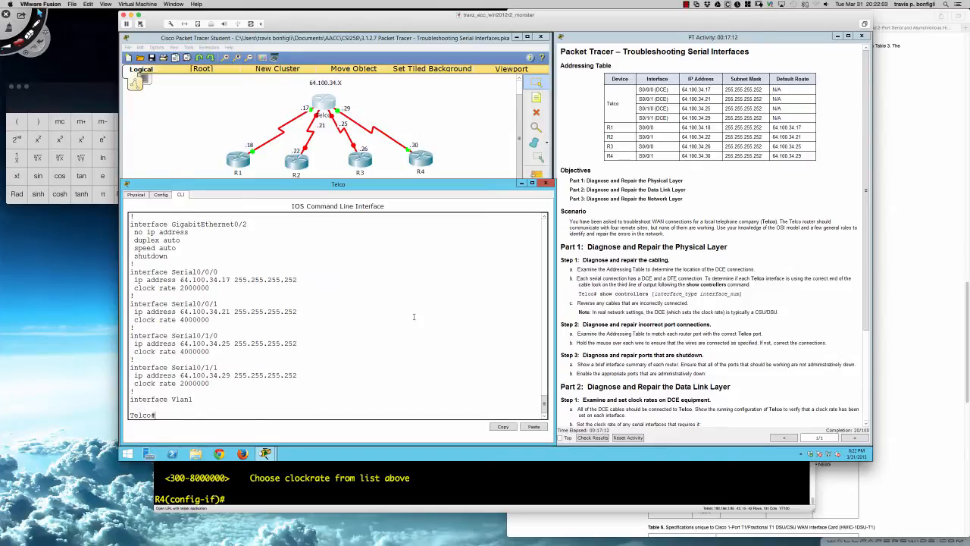
Show the controller details of Telco's s0/0/0 interface and return to the prompt
type("sh contro")
key("Tab")
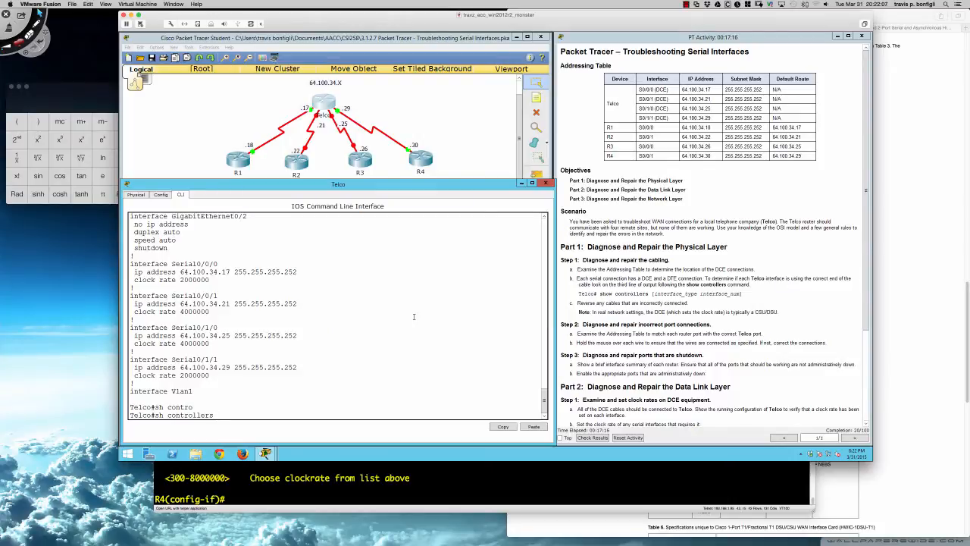
type("s0/0/0")
key("Return")
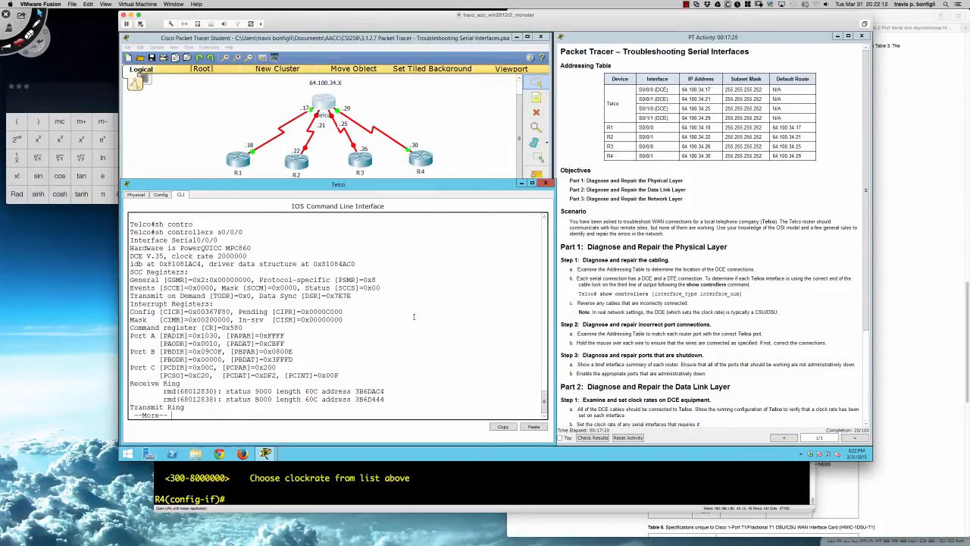
key("Return")
key("Return")
key("Return")
key("Return")
Show the controller details of Telco's s0/0/1 interface by editing the recalled command
key("Up")
key("BackSpace")
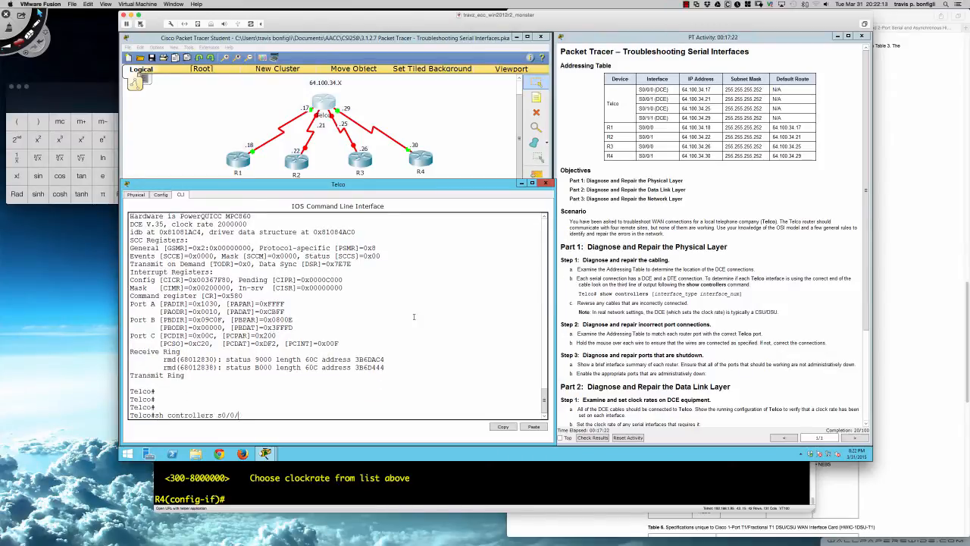
type("1")
key("Return")
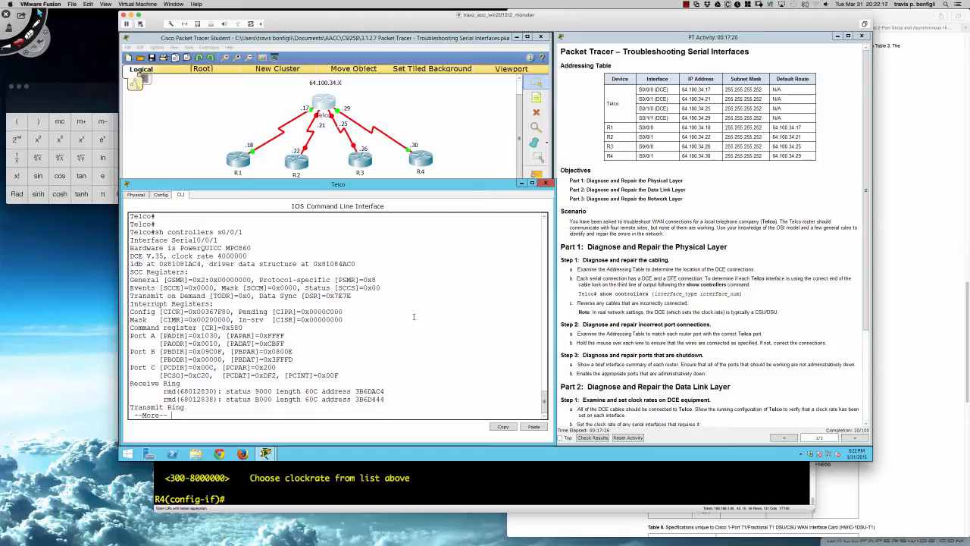
key("Return")
Show the controller details of Telco's s0/1/0 interface and finish the paged output
key("Up")
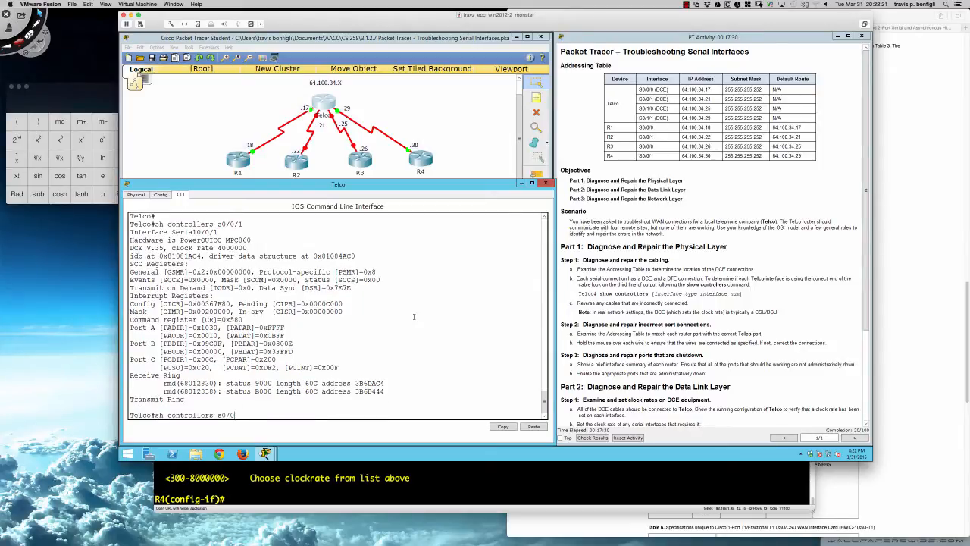
key("BackSpace")
type("1/0")
key("Return")
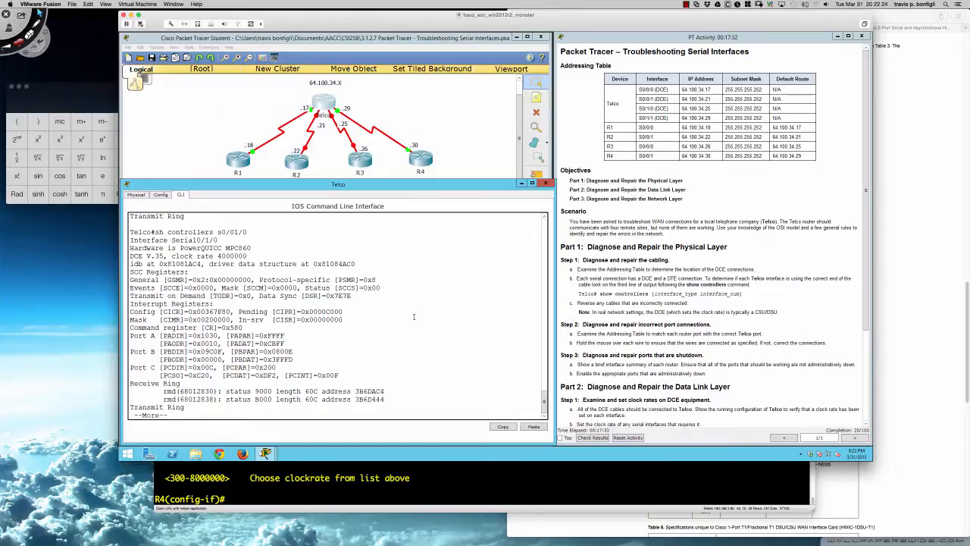
key("Return")
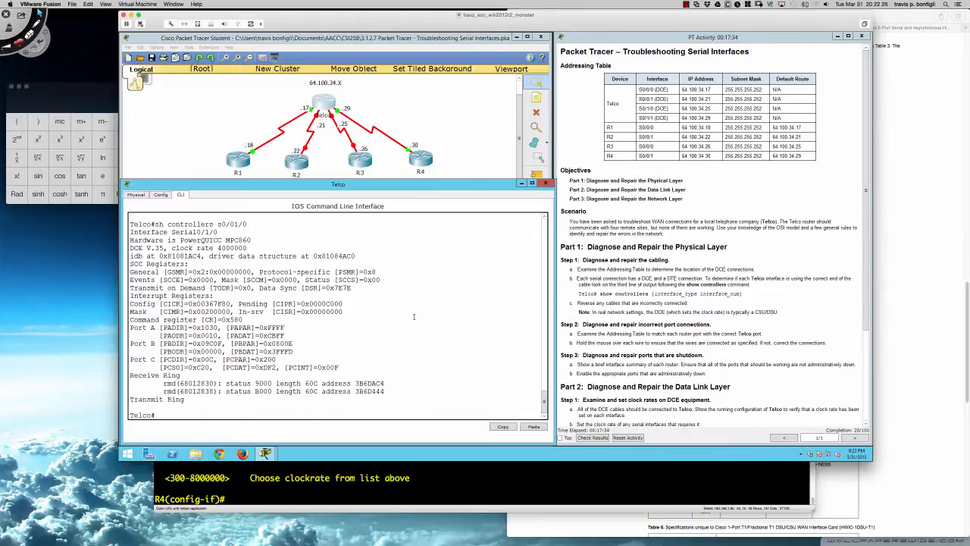
Show the controller details of Telco's s0/1/1 interface to check its cable end
key("Up")
key("BackSpace")
key("BackSpace")
key("BackSpace")
type("0")
key("BackSpace")
type("1")
key("Return")
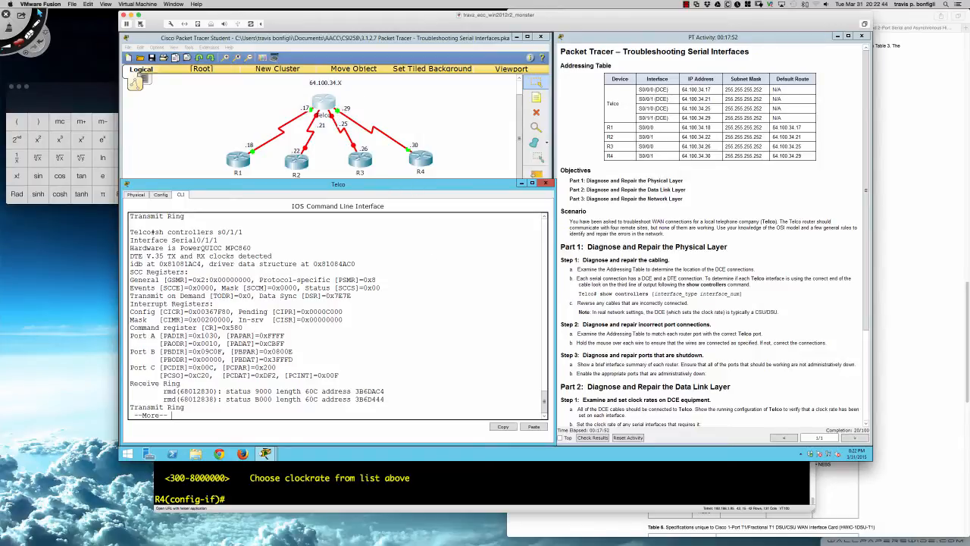
Quit the controller output, show Telco's running configuration again and page through to the Serial0/1/1 entry
type("qsh run")
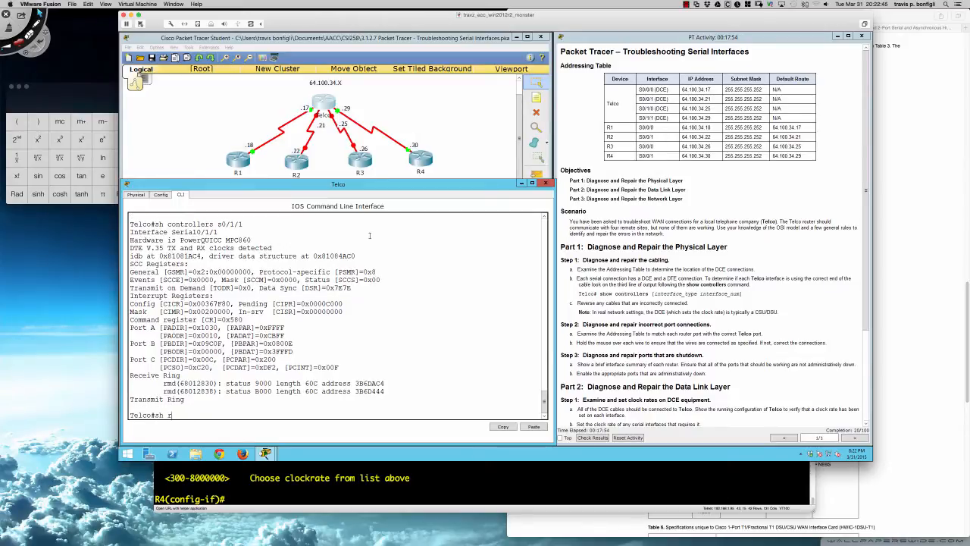
key("Return")
key("space")
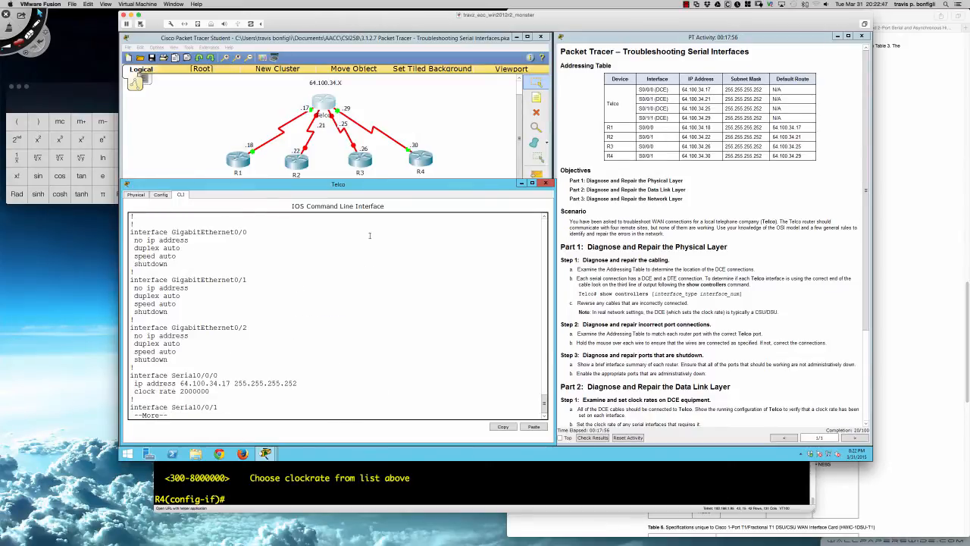
key("Return")
key("Return")
key("Return")
key("Return")
key("Return")
key("Return")
key("Return")
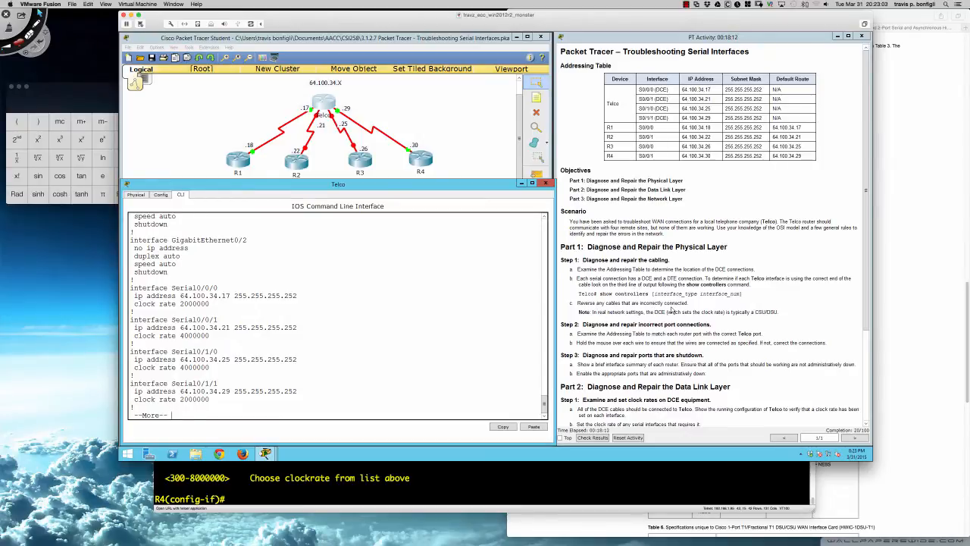
Delete the serial cable between Telco and R4 in the topology
left_click(465, 149)
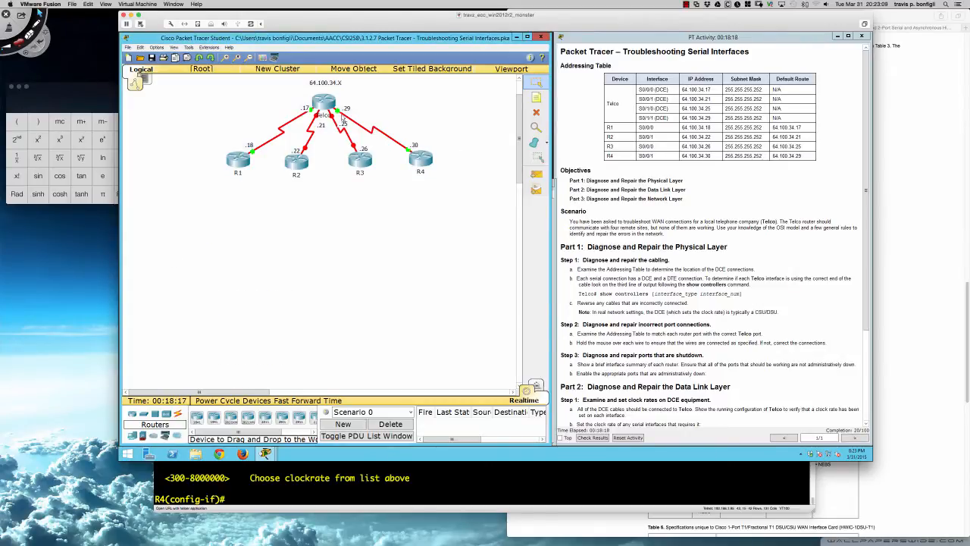
left_click_drag(340, 116, 373, 172)
left_click(535, 115)
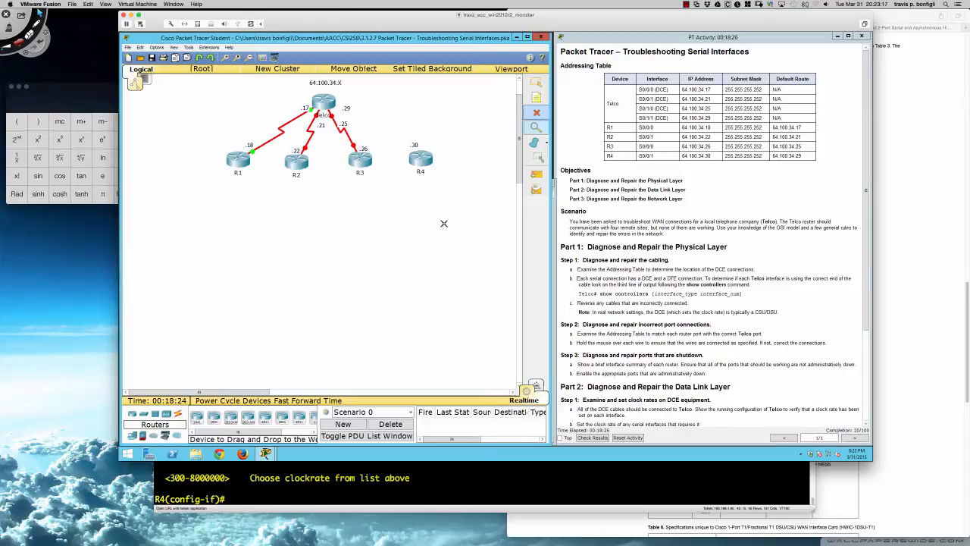
Connect Telco's Serial0/1/1 to R4's Serial0/0/1 with a Serial DCE cable, starting at Telco
left_click(179, 414)
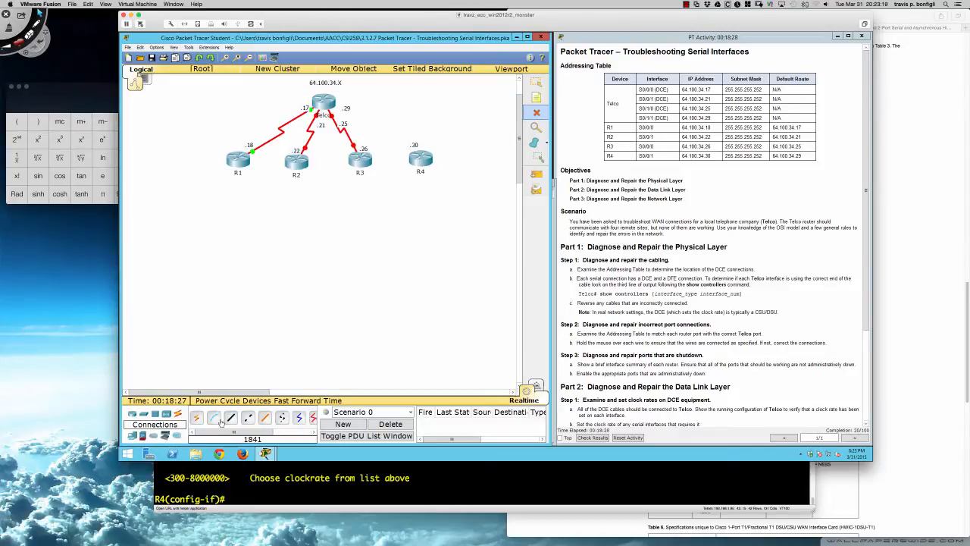
left_click(281, 433)
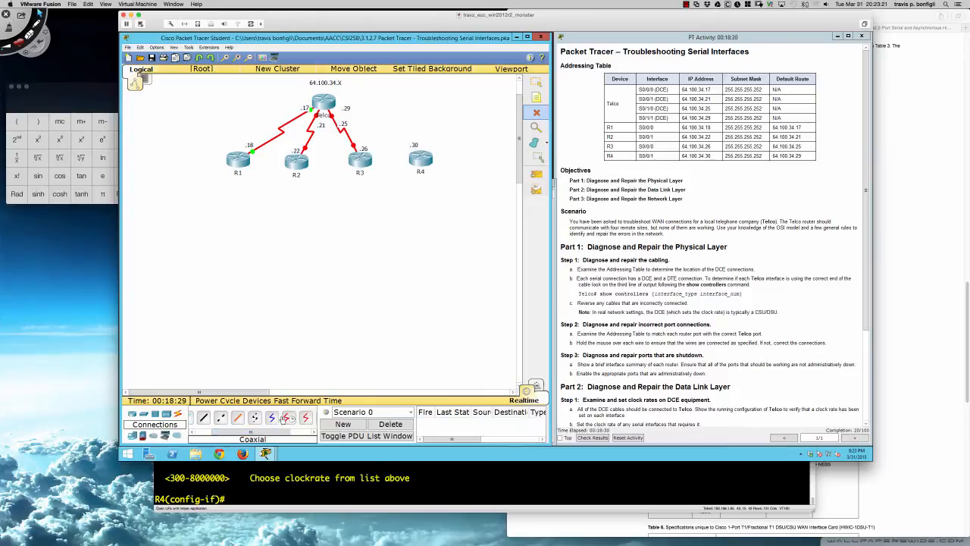
left_click(289, 418)
left_click(333, 104)
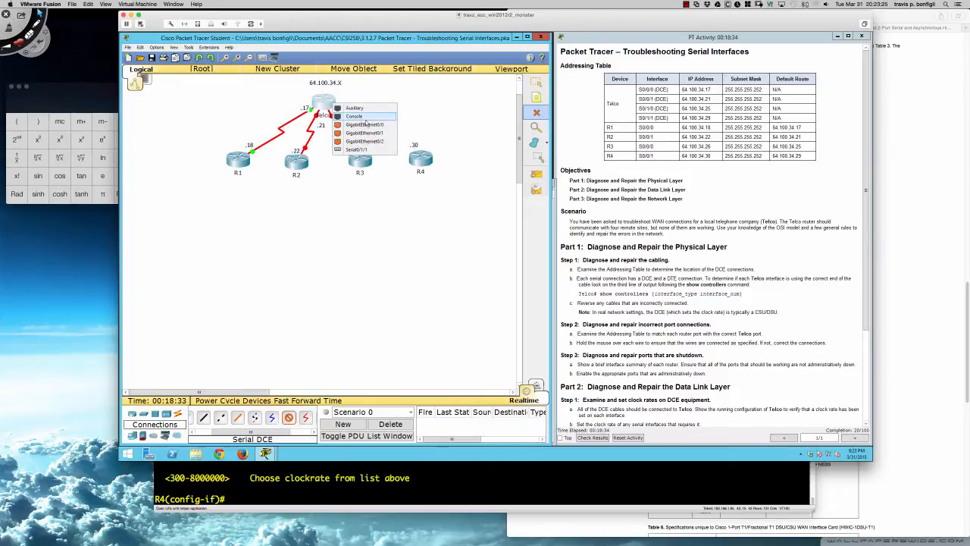
left_click(385, 150)
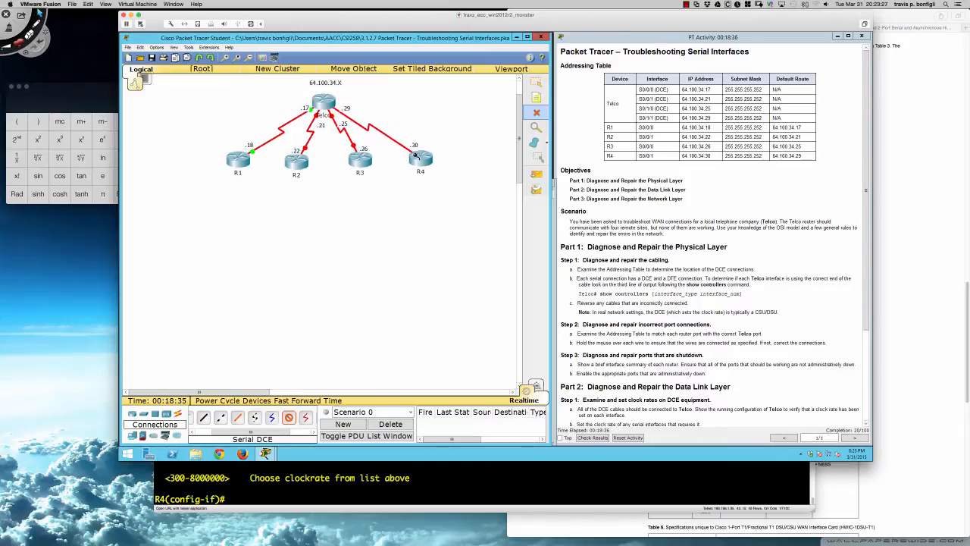
left_click(415, 155)
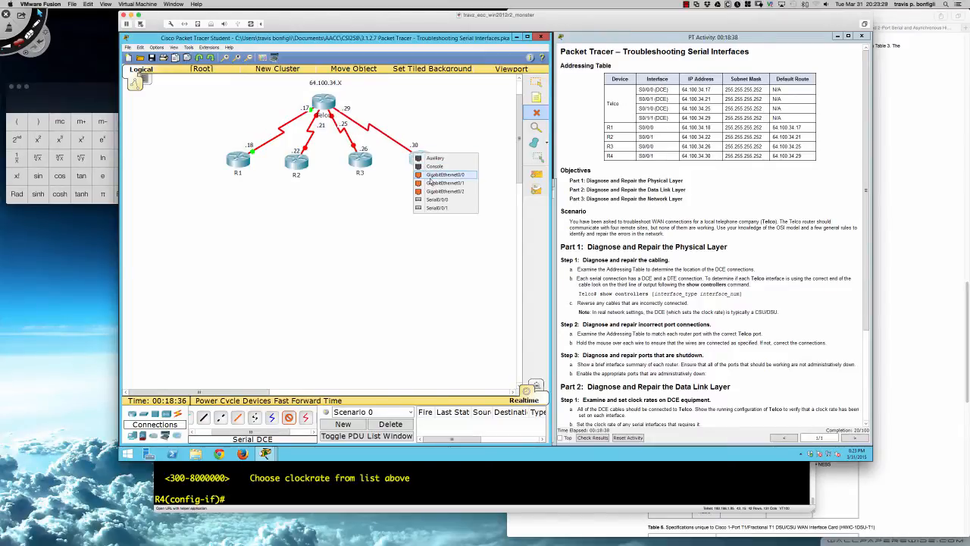
left_click(438, 207)
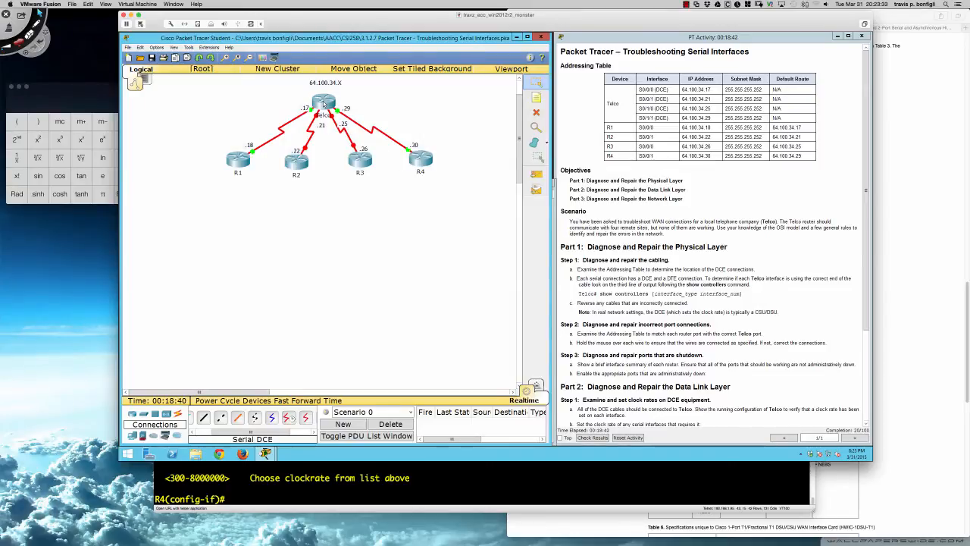
Reopen the Telco console and leave the paged running configuration for a clean prompt
left_click(325, 105)
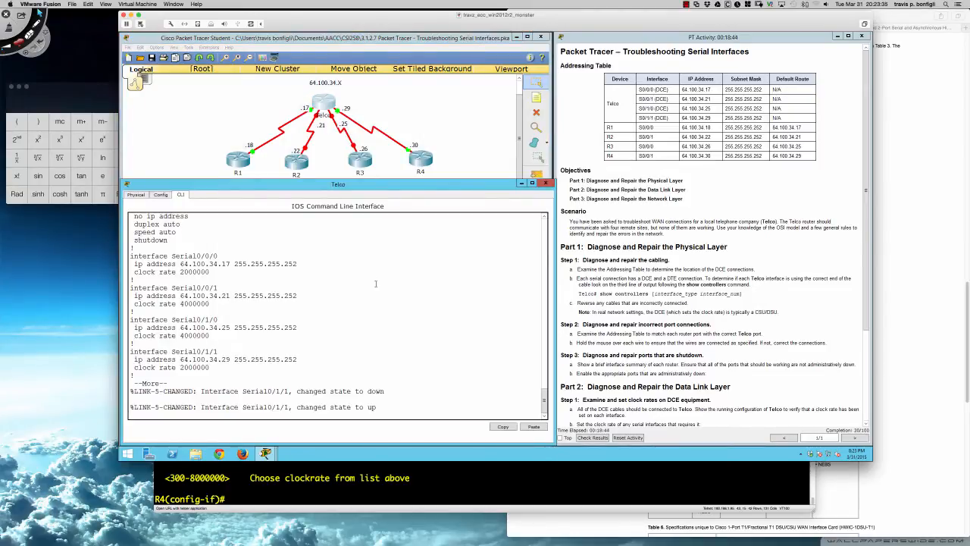
key("Return")
key("Return")
key("Return")
key("Return")
key("ctrl+c")
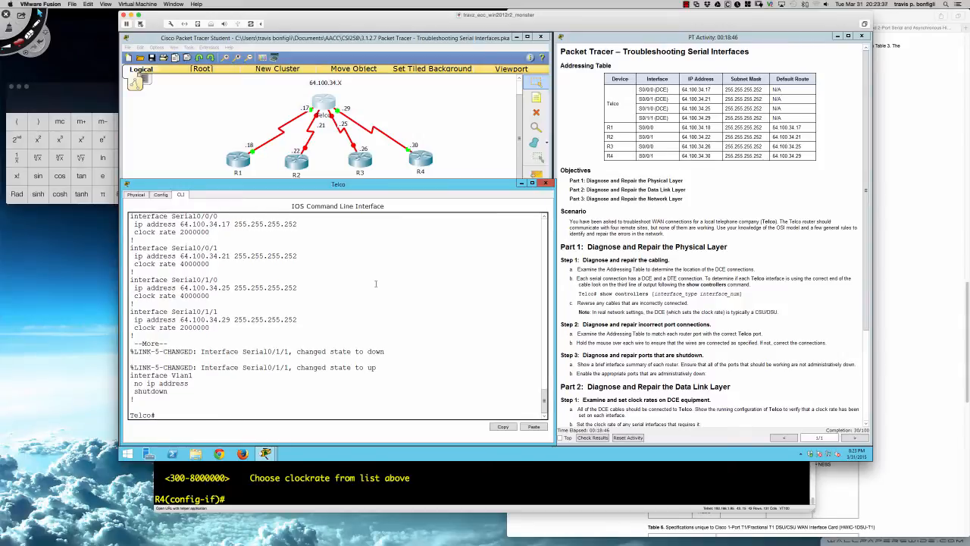
key("Return")
key("Return")
key("Return")
key("Return")
Recheck the controller details of Telco's s0/1/1 interface with the replacement cable in place
type("sh contr")
key("Tab")
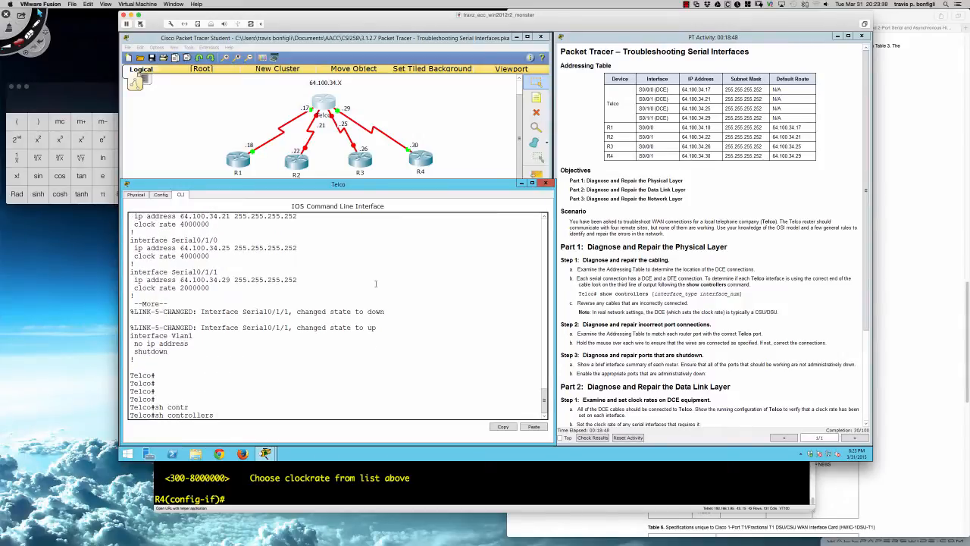
type("s0/1/1")
key("Return")
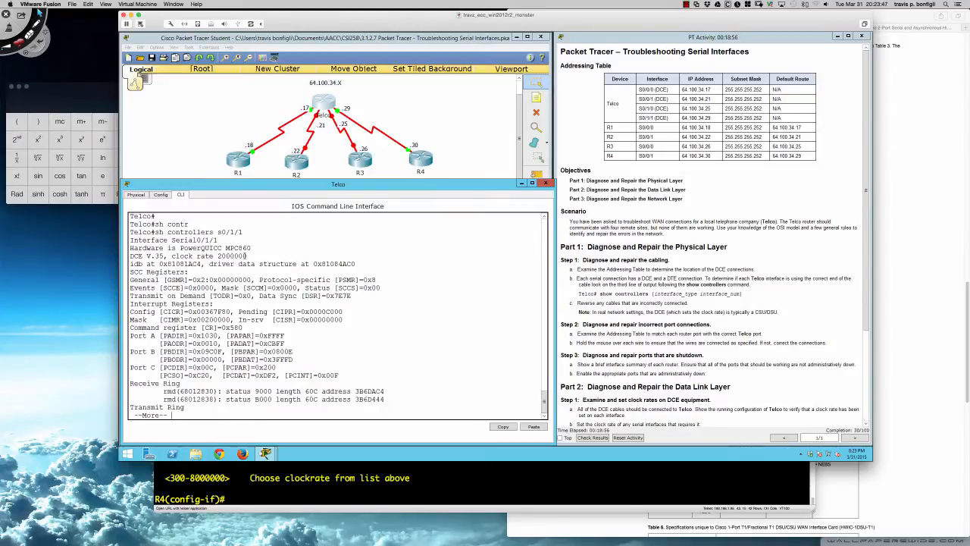
Highlight the s0/1/1 clock rate in the controller output and compare it with the rates in the running configuration
left_click_drag(246, 256, 213, 256)
left_click(249, 256)
left_click_drag(246, 256, 217, 256)
scroll(242, 287, "up", 10)
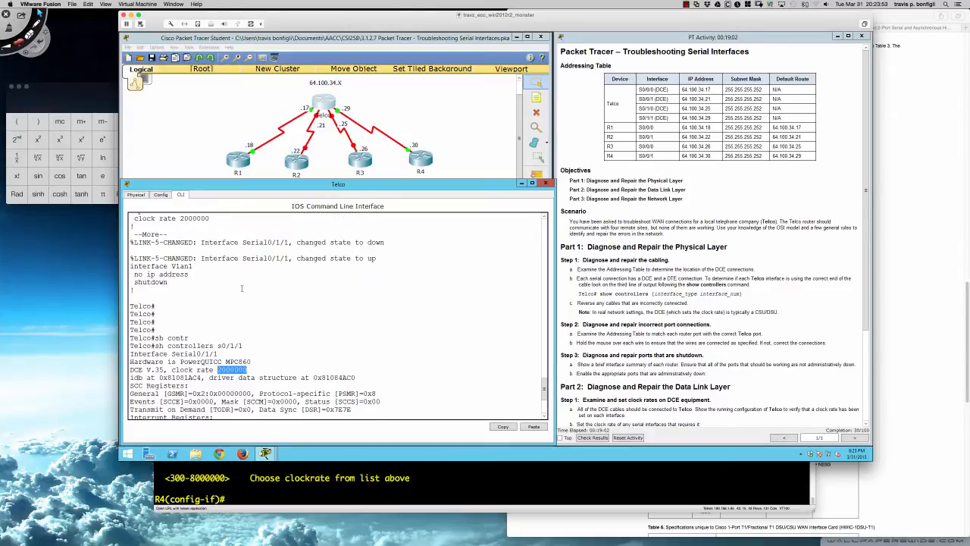
scroll(242, 287, "up", 1)
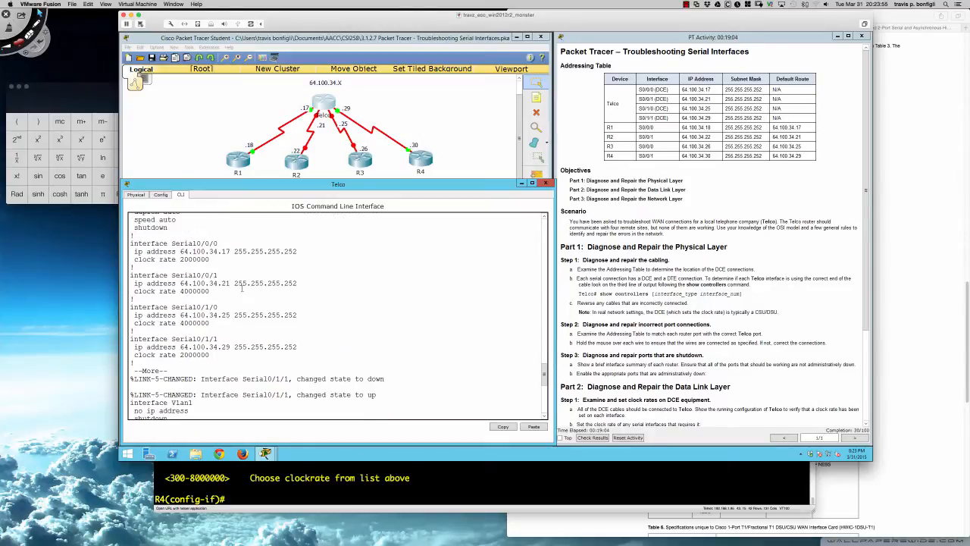
scroll(242, 287, "down", 11)
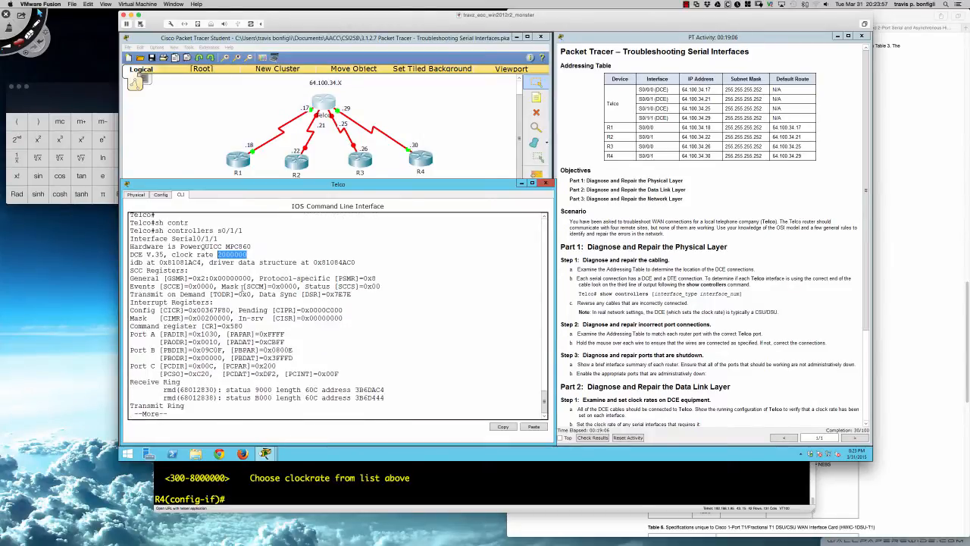
scroll(216, 266, "up", 1)
scroll(216, 266, "down", 1)
Clear the console selection and highlight "CSU/DSU" in the cabling note of the activity instructions
left_click(340, 286)
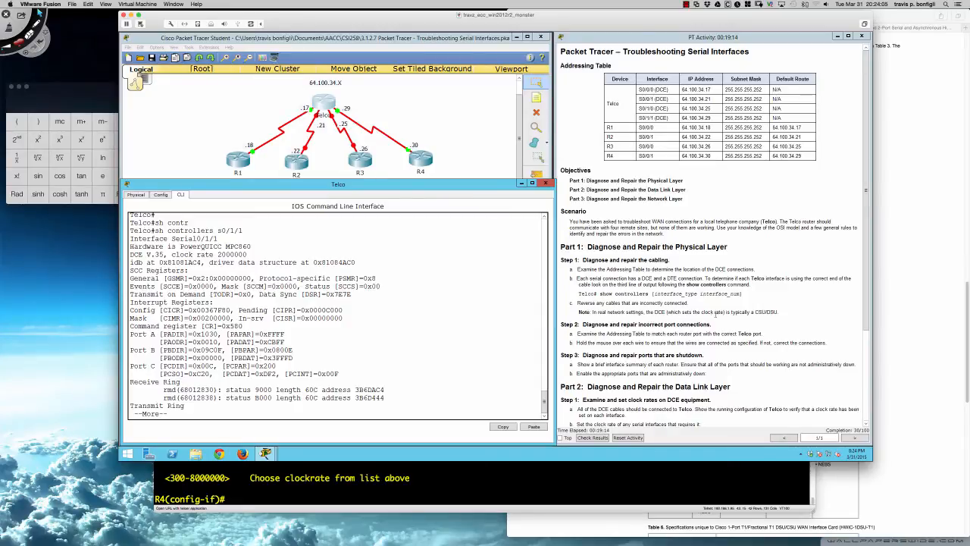
left_click_drag(752, 311, 779, 312)
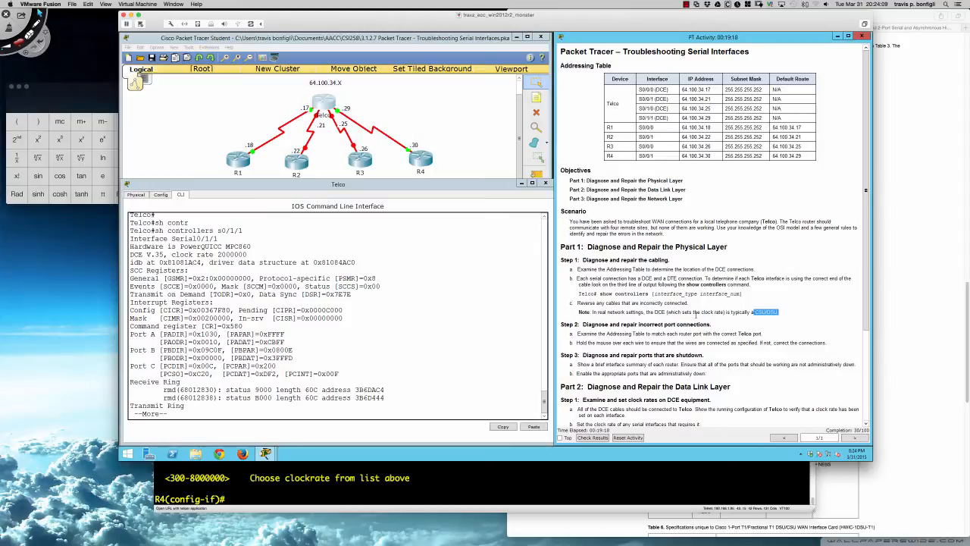
Review the port-connection and shutdown steps in the activity instructions and bring the network topology back to the front
scroll(632, 323, "down", 3)
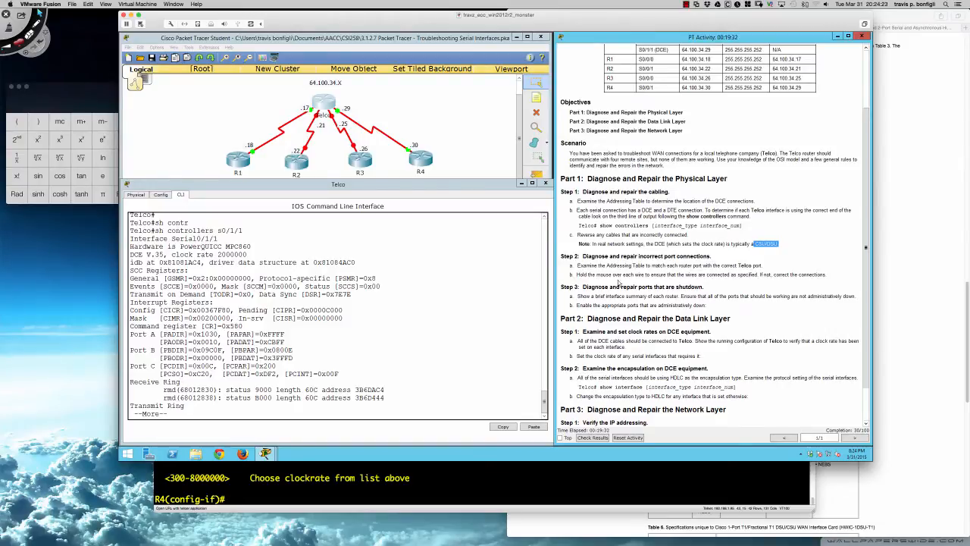
scroll(619, 282, "up", 3)
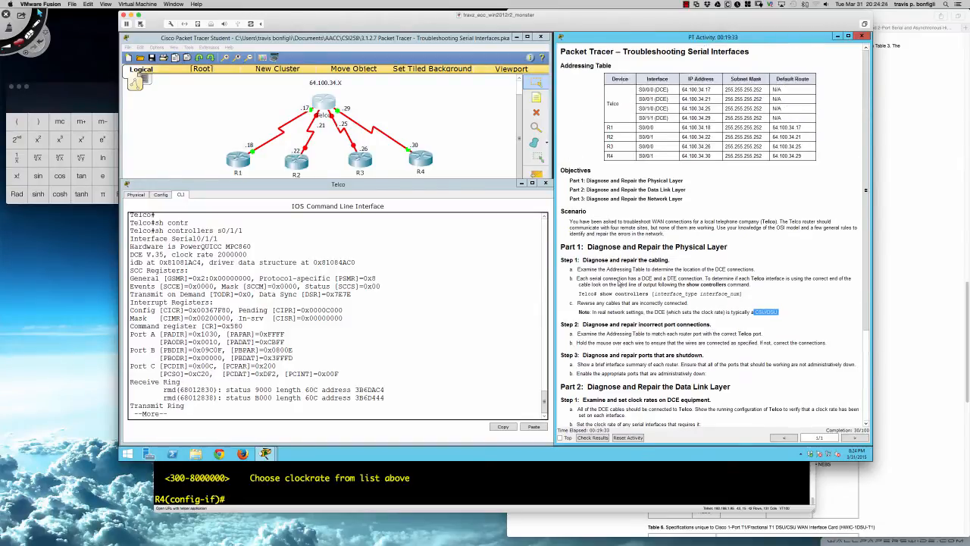
left_click(450, 120)
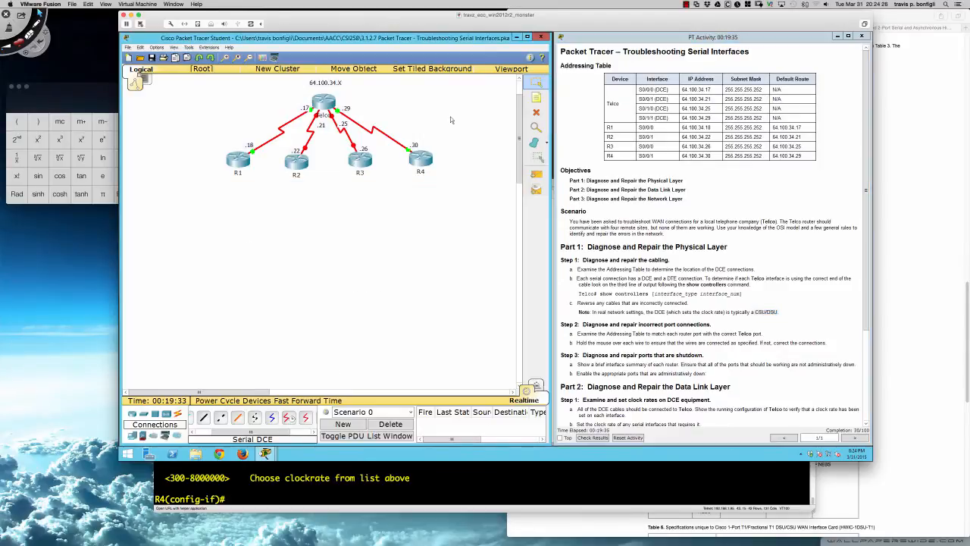
double_click(312, 111)
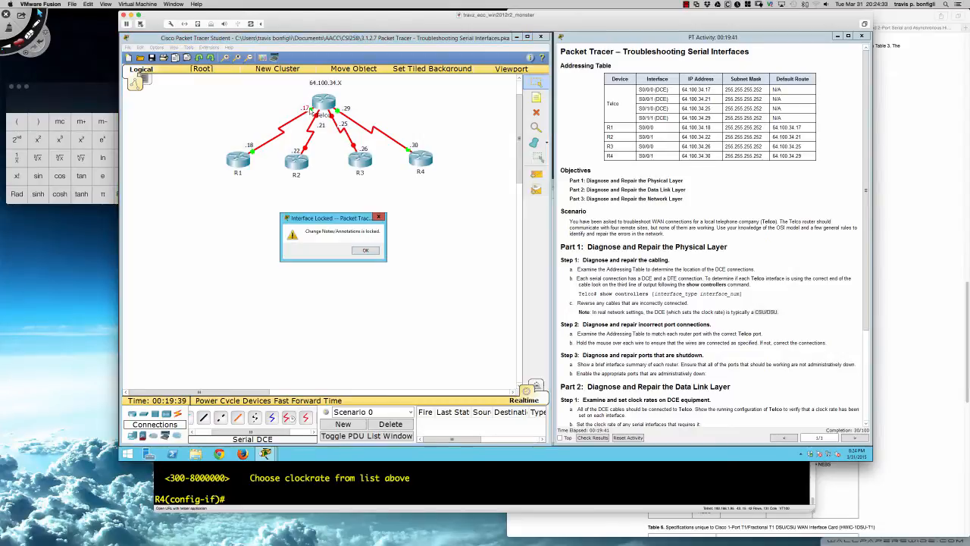
left_click(366, 251)
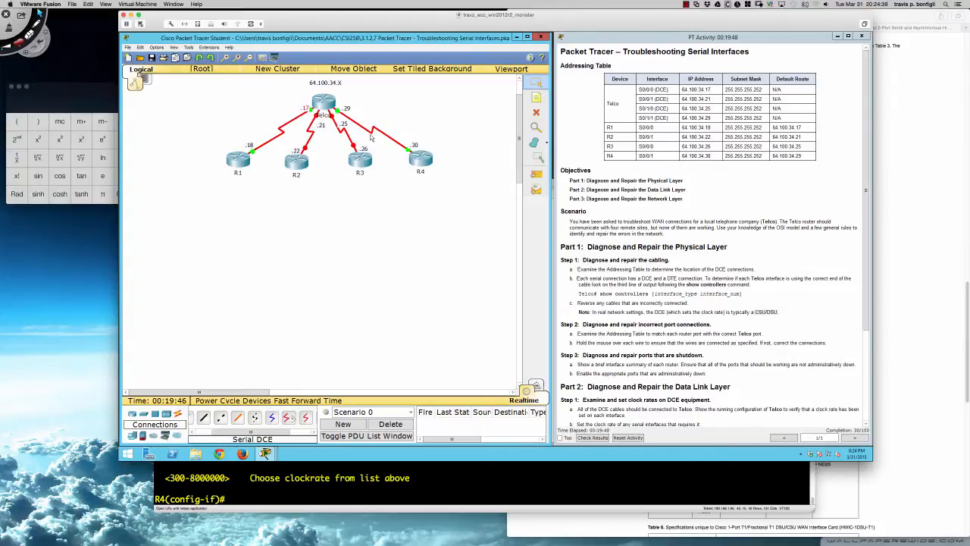
Reopen Telco's console, leave the paged controller output and display the running configuration
left_click(328, 111)
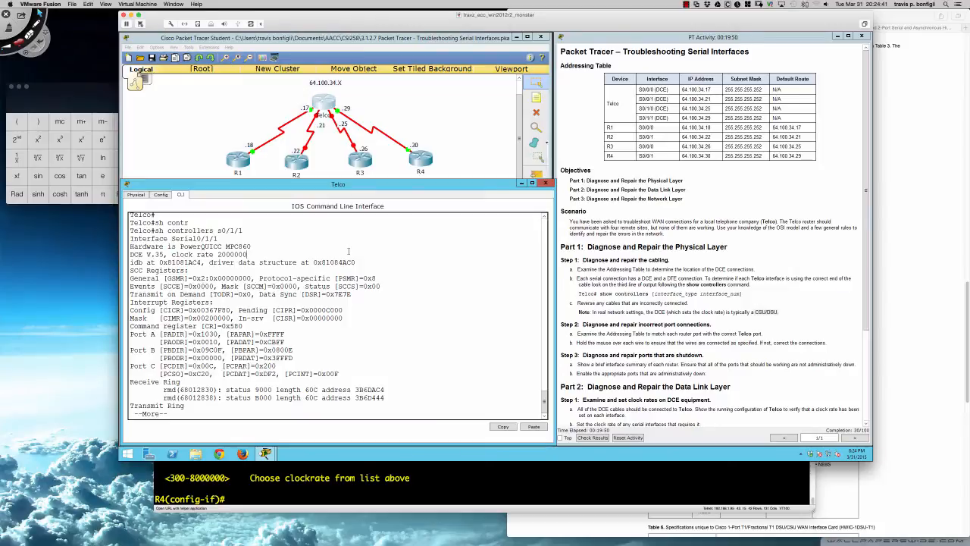
key("Return")
key("Return")
key("Return")
key("Return")
type("sh run")
key("Return")
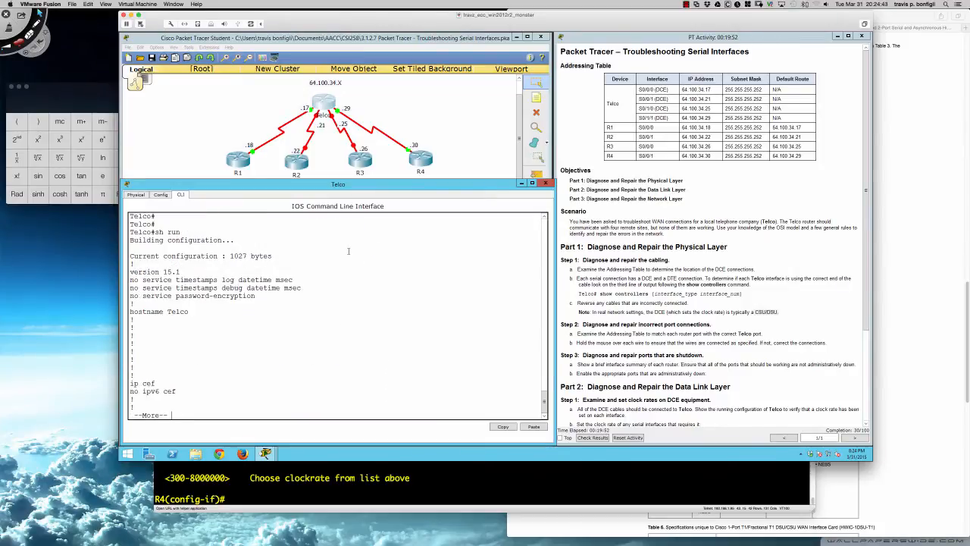
Page through Telco's running configuration to examine the IP address and clock rate of each serial interface
key("space")
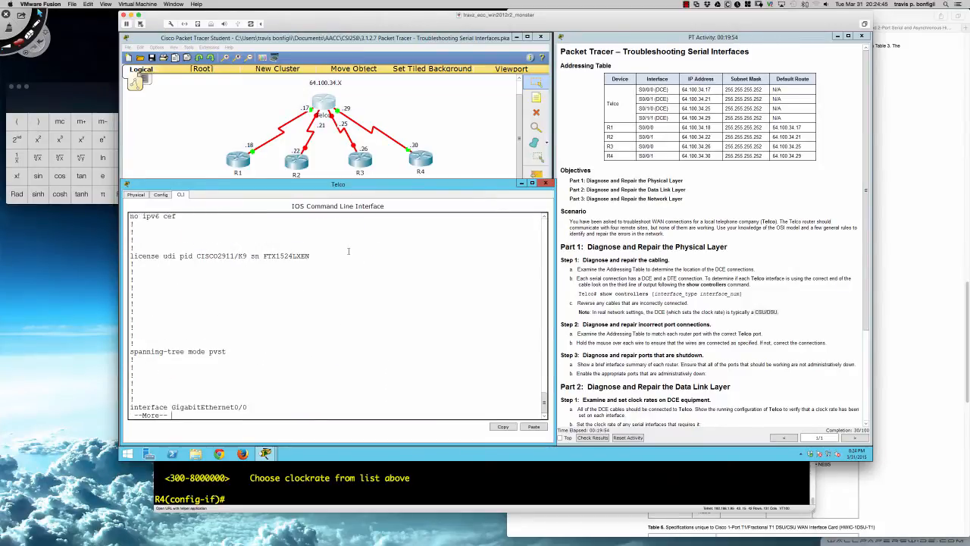
key("Return")
key("Return")
key("Return")
key("Return")
key("Return")
key("Return")
key("Return")
key("Return")
key("Return")
key("Return")
key("Return")
key("Return")
key("Return")
key("Return")
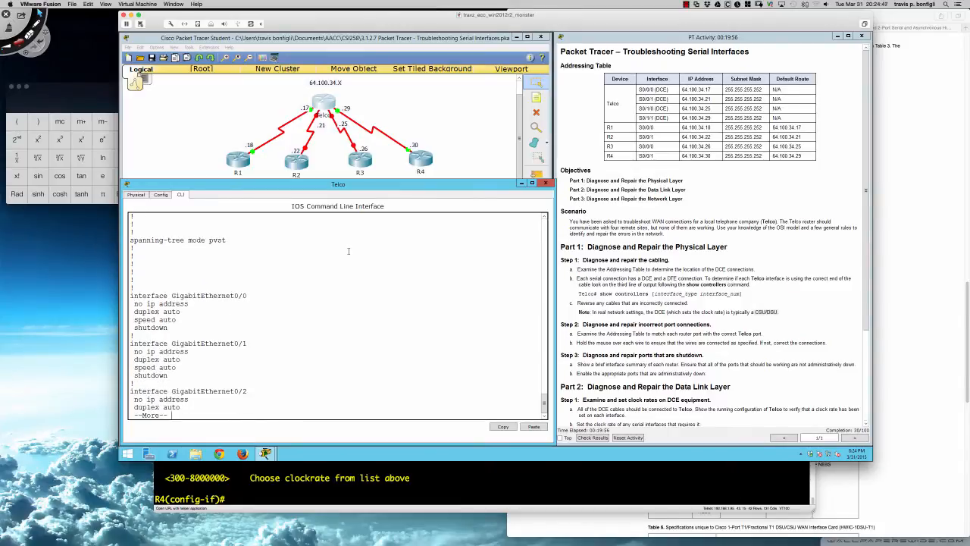
key("Return")
key("Return")
key("Return")
key("Return")
key("Return")
key("Return")
key("Return")
key("Return")
key("Return")
key("Return")
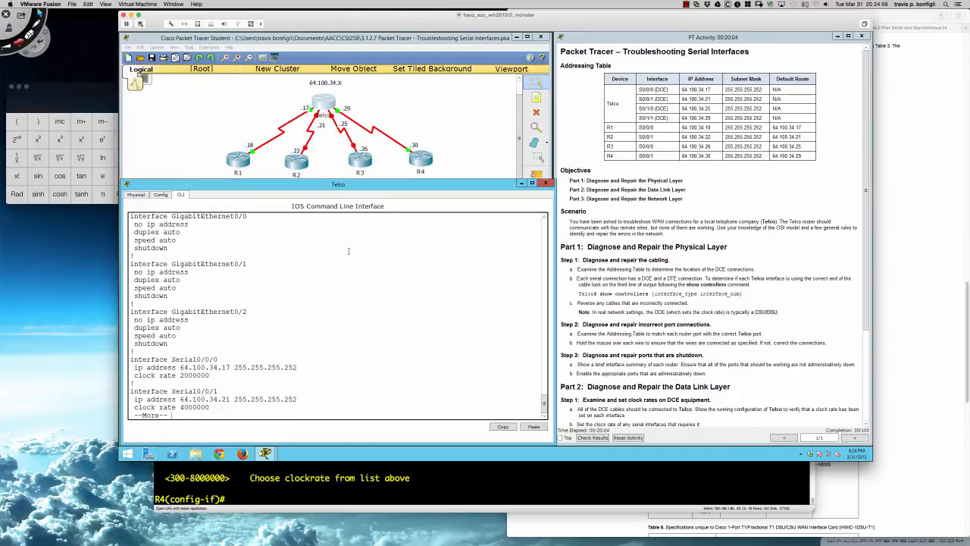
key("Return")
key("Return")
key("Return")
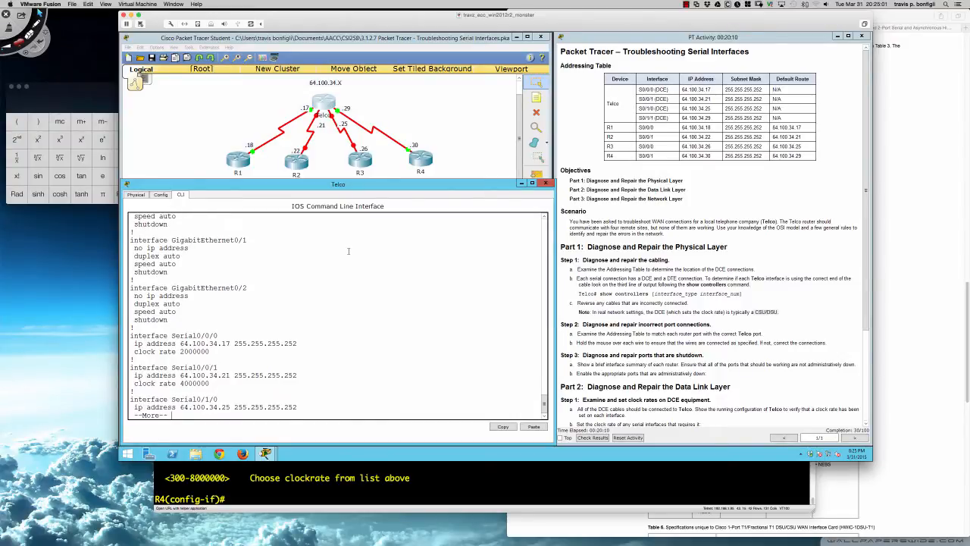
key("Return")
key("Return")
key("Return")
key("Return")
key("Return")
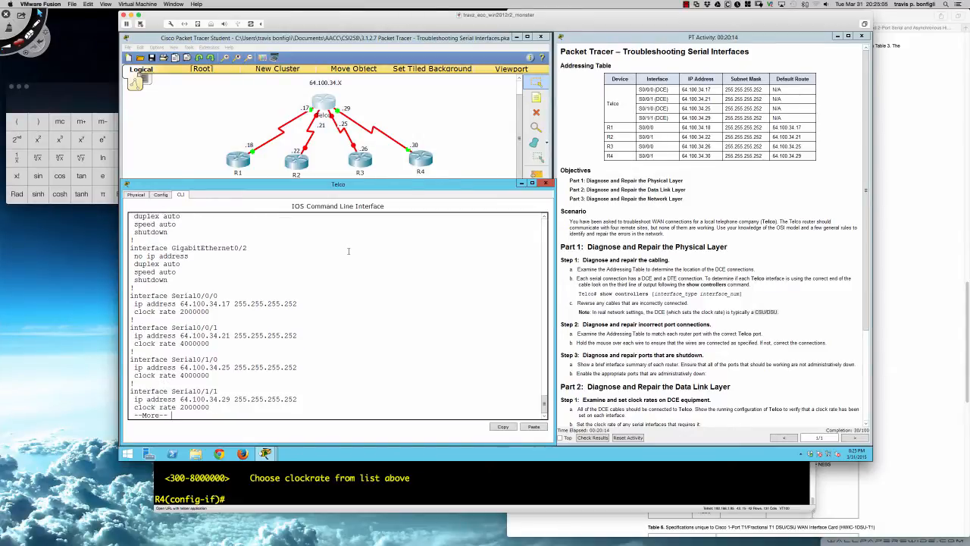
key("Return")
key("Return")
key("Return")
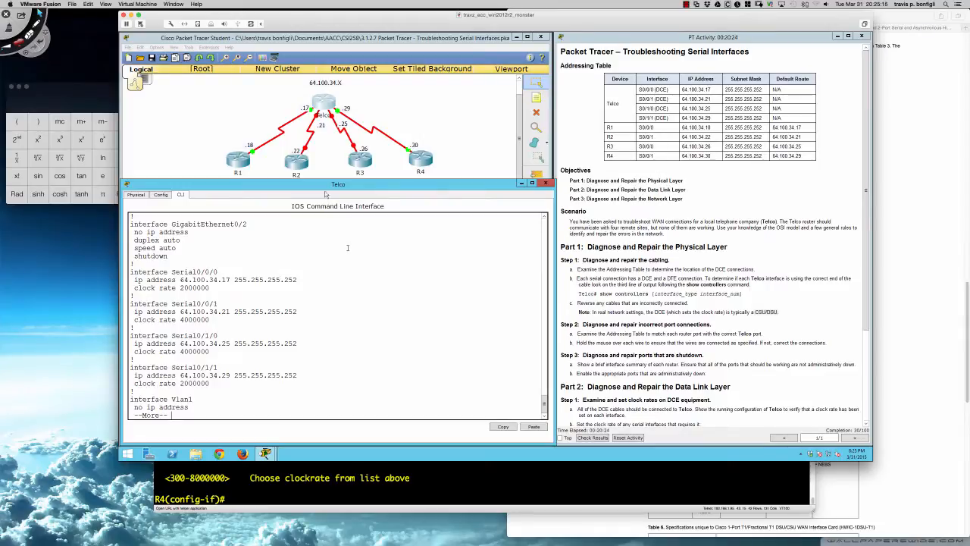
Open R1's command line in an enlarged window below the topology and enter privileged EXEC mode
left_click(238, 161)
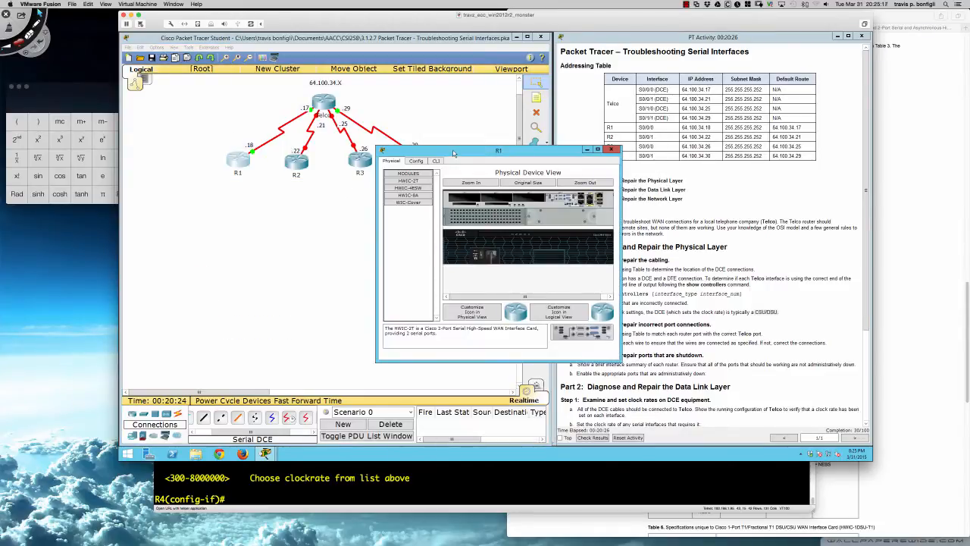
left_click_drag(453, 151, 201, 233)
left_click_drag(368, 270, 556, 265)
left_click_drag(453, 227, 453, 181)
left_click(183, 195)
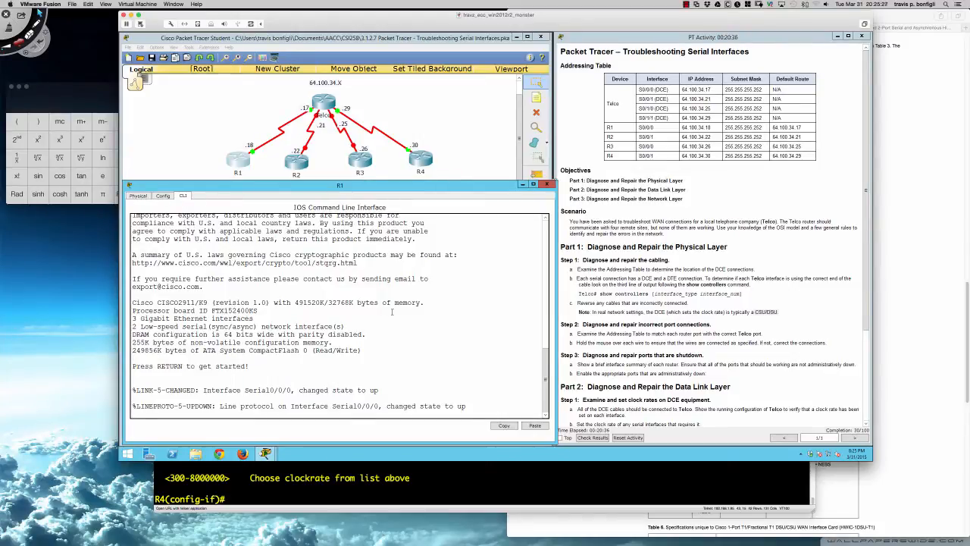
key("Return")
key("Return")
key("Return")
type("en")
key("Return")
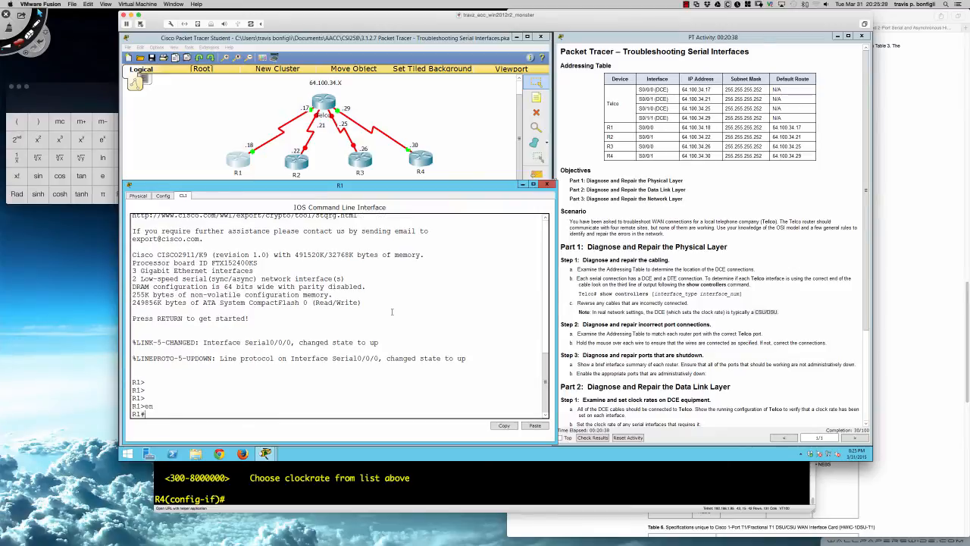
Check the controller details of R1's s0/0/0 interface and return to a clean prompt
type("sh controllers s0/0/0")
key("Return")
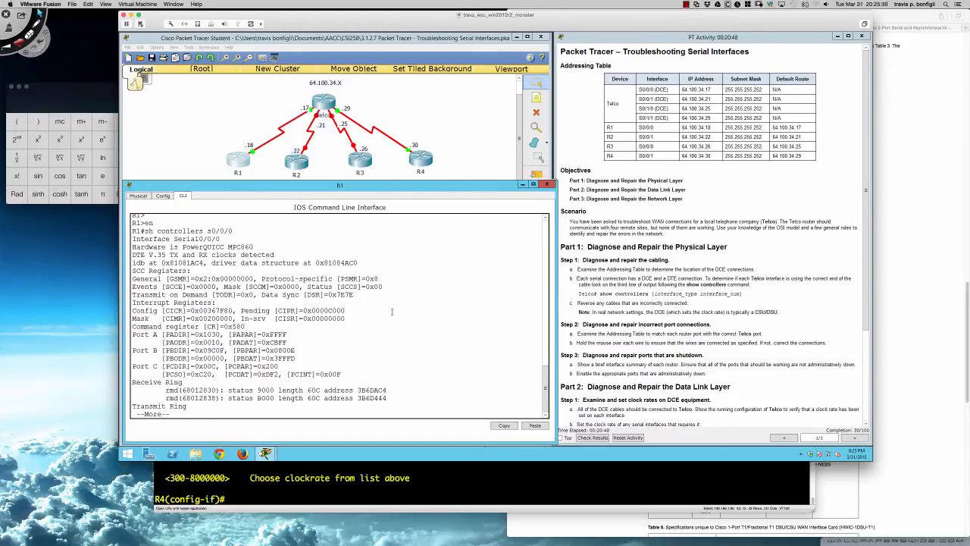
key("q")
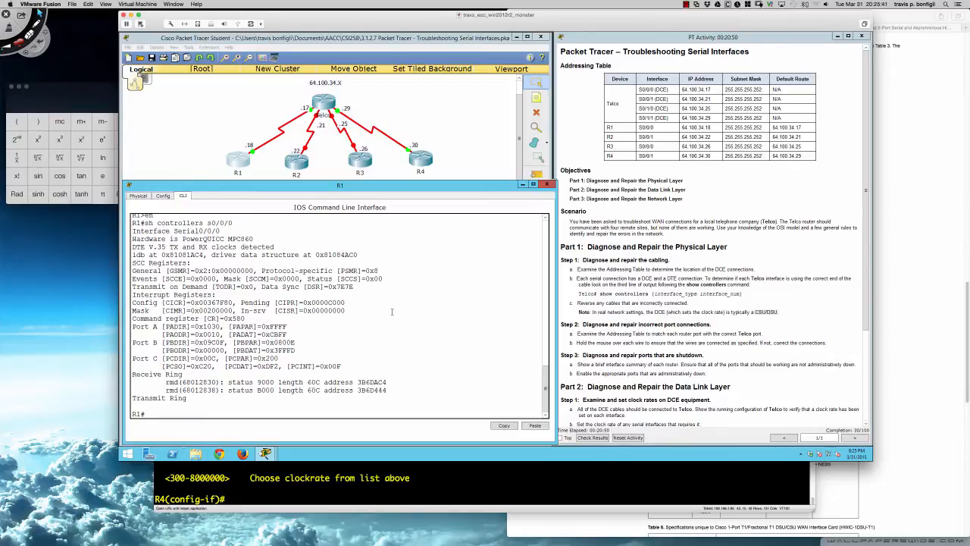
key("Return")
key("Return")
key("Return")
key("Return")
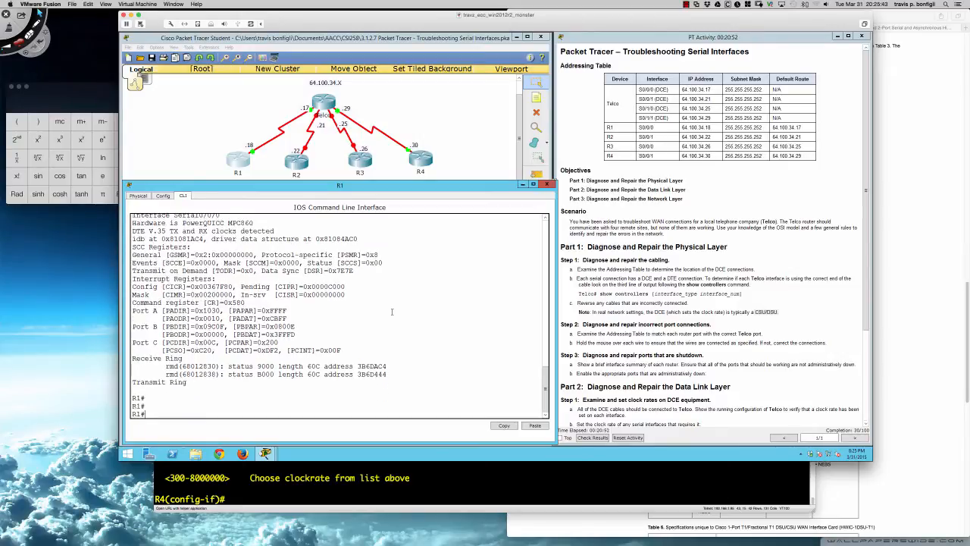
Display R1's running configuration and page down to its serial interfaces
type("sh run")
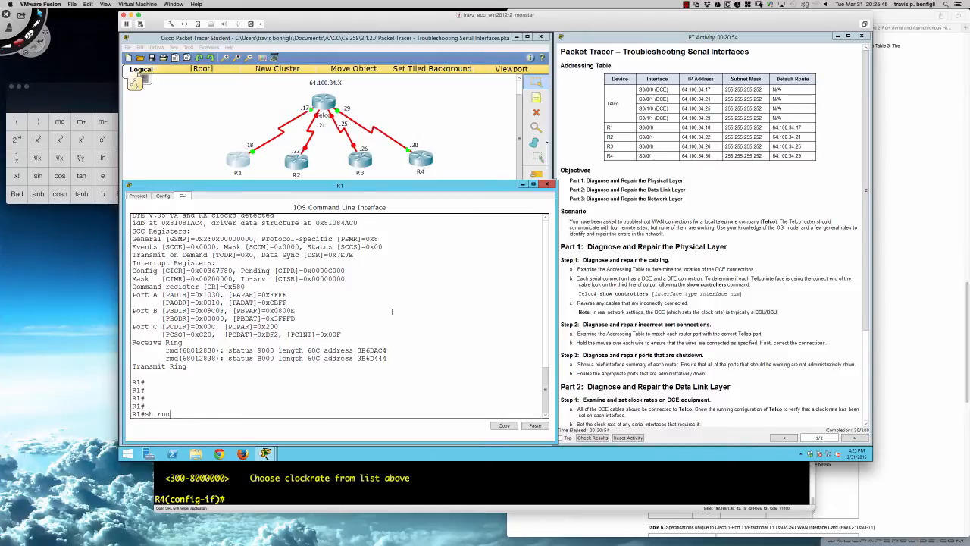
key("Return")
key("space")
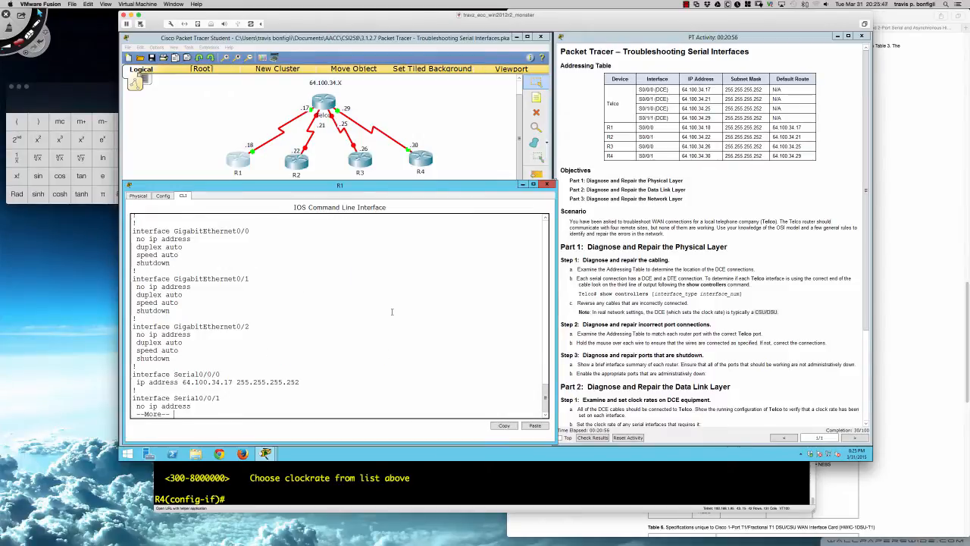
key("Return")
key("Return")
key("Return")
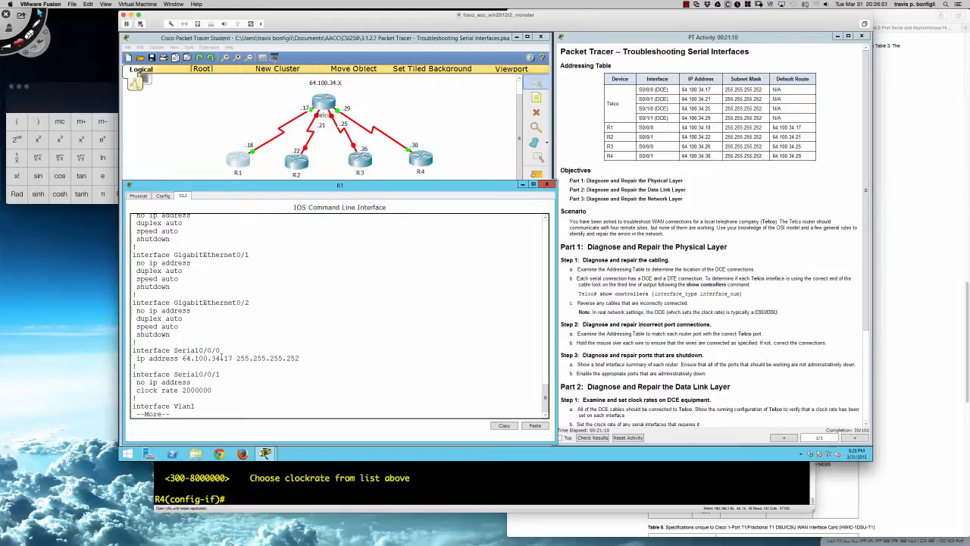
Compare the IP address on R1's Serial0/0/0 with the one on Telco's Serial0/0/0, highlighting it in both consoles
left_click_drag(219, 358, 237, 358)
left_click(317, 104)
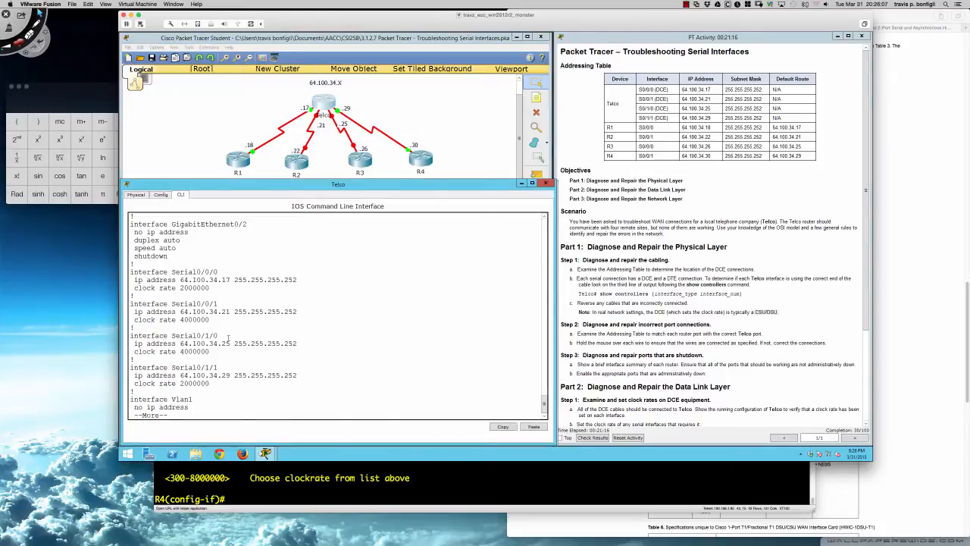
left_click_drag(179, 279, 247, 279)
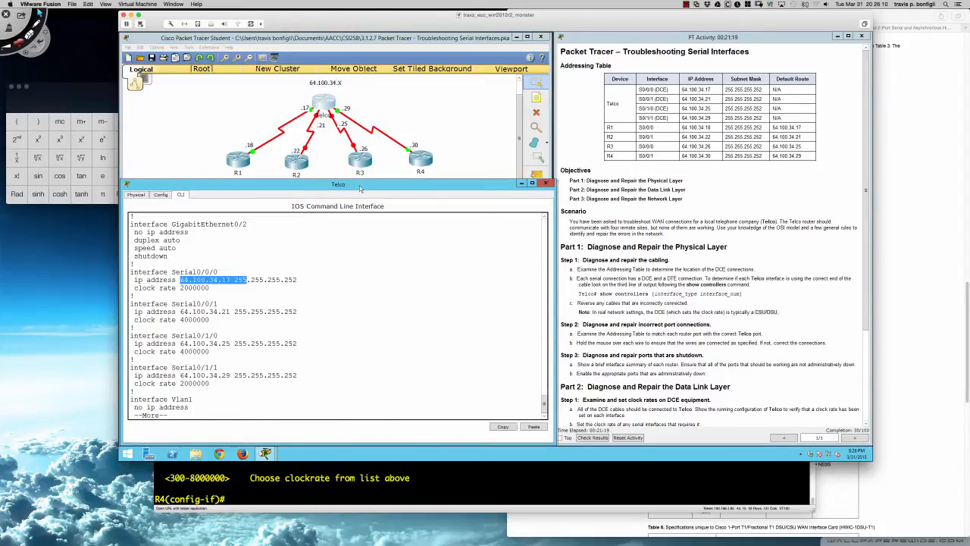
left_click(245, 165)
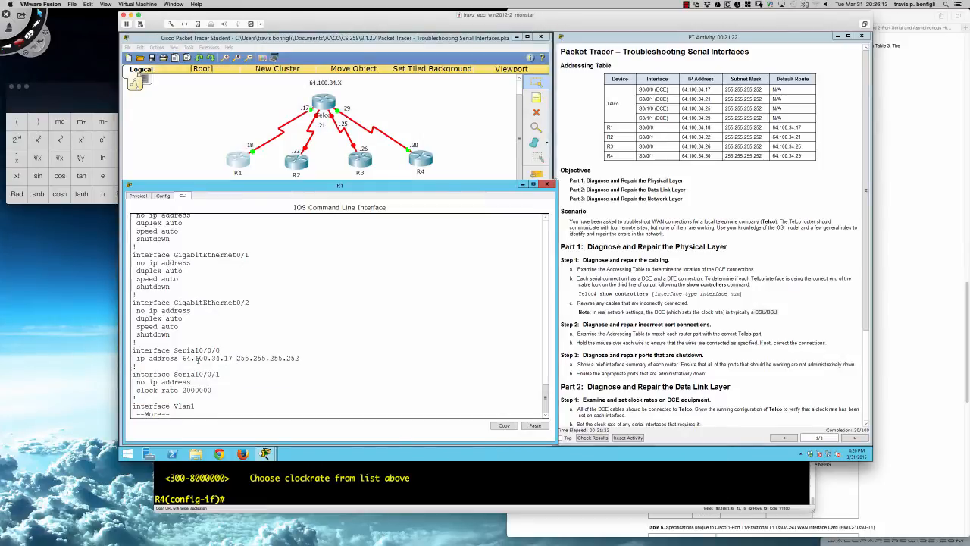
left_click_drag(198, 358, 244, 358)
Leave the paged output and set R1's s0/0/0 IP address to 64.100.34.18 with mask 255.255.255.252
left_click(348, 359)
type("qconf t")
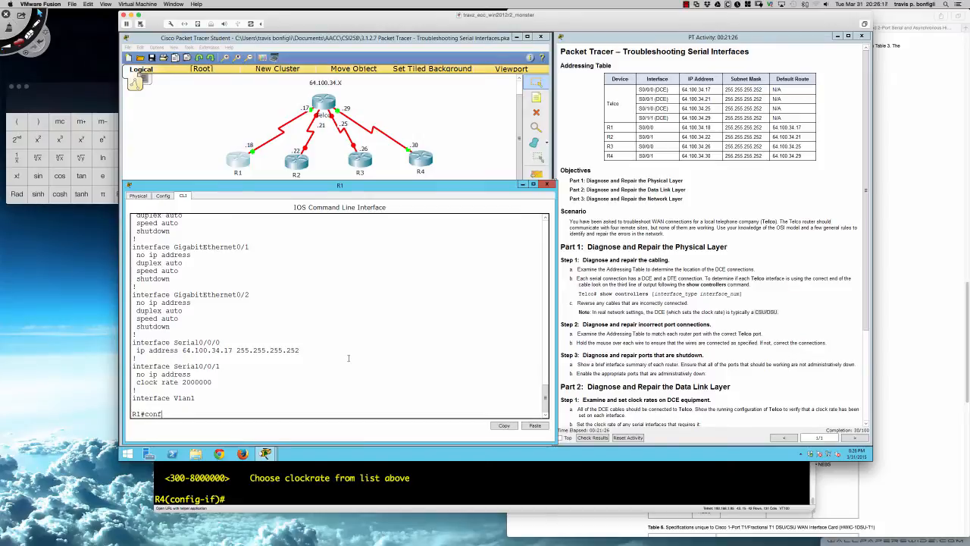
key("Return")
type("int")
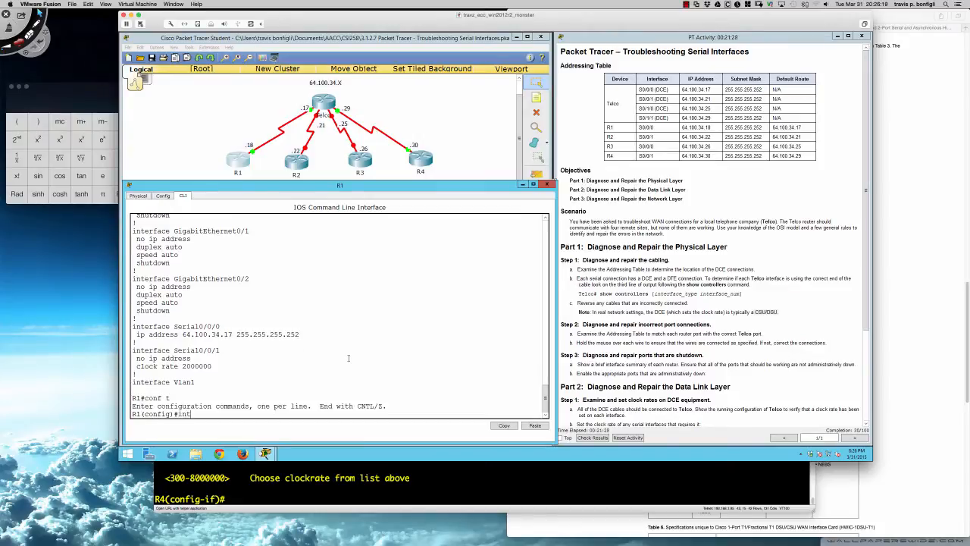
type(" s0/0/0")
key("Return")
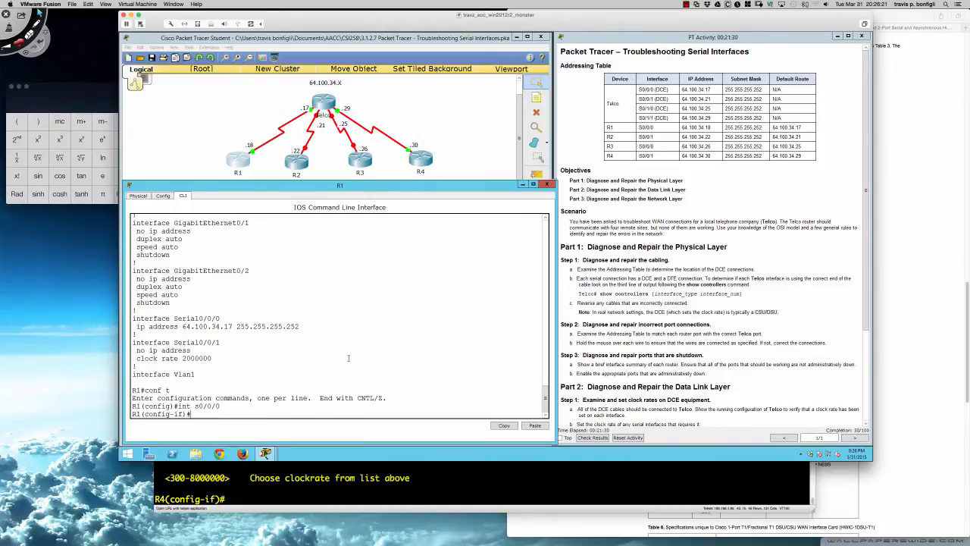
type("ip add 64.100.34.18 255.255.255.252")
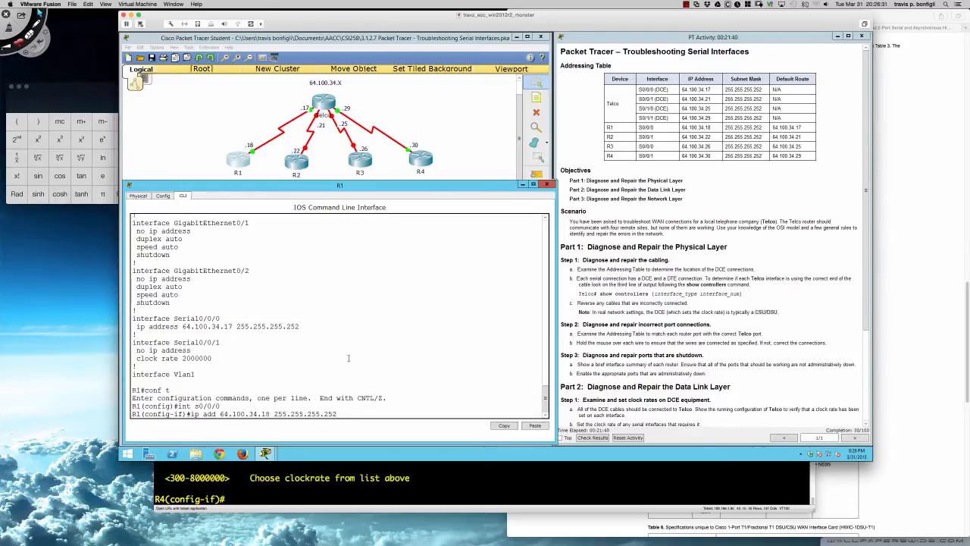
key("Return")
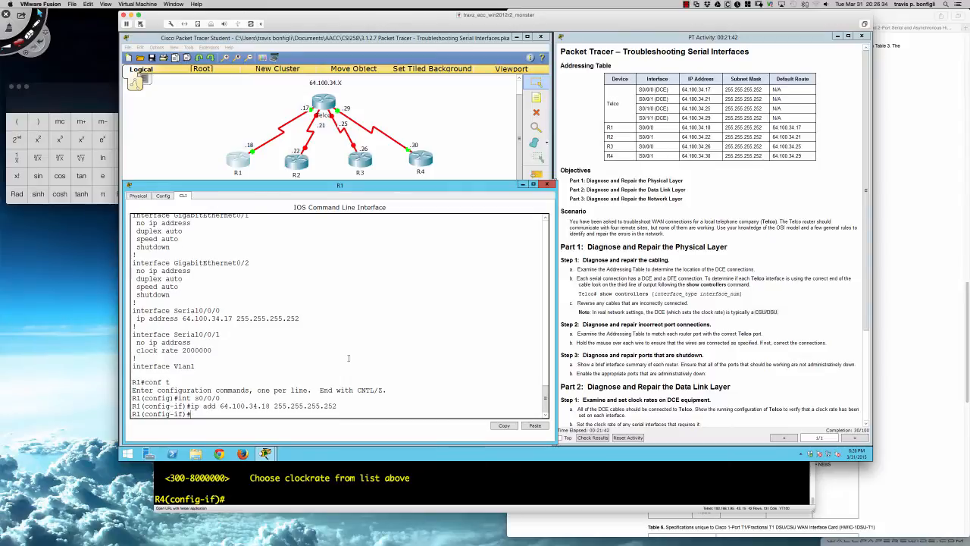
Ping Telco at 64.100.34.17 from R1's interface configuration mode
key("Return")
key("Return")
key("Return")
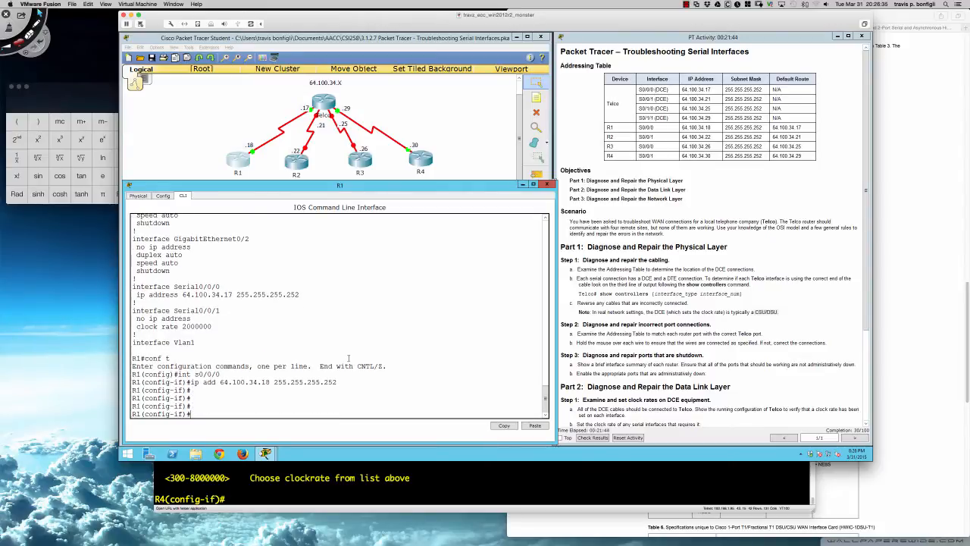
type("do ping 64.100.3")
type("4.17")
key("Return")
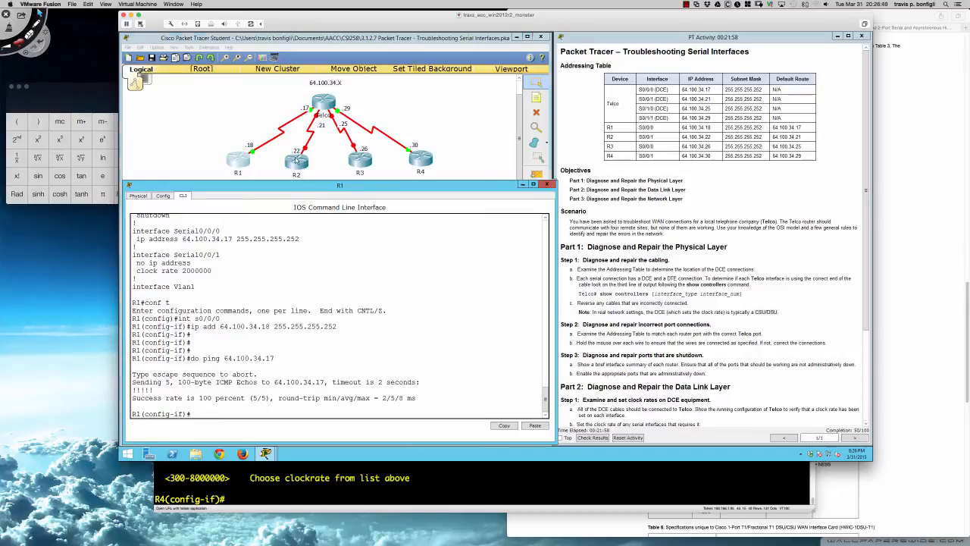
Open R2's command line in an enlarged window below the topology and enter privileged EXEC mode
left_click(297, 160)
left_click_drag(442, 154, 186, 235)
left_click_drag(366, 305, 556, 305)
left_click_drag(437, 229, 436, 180)
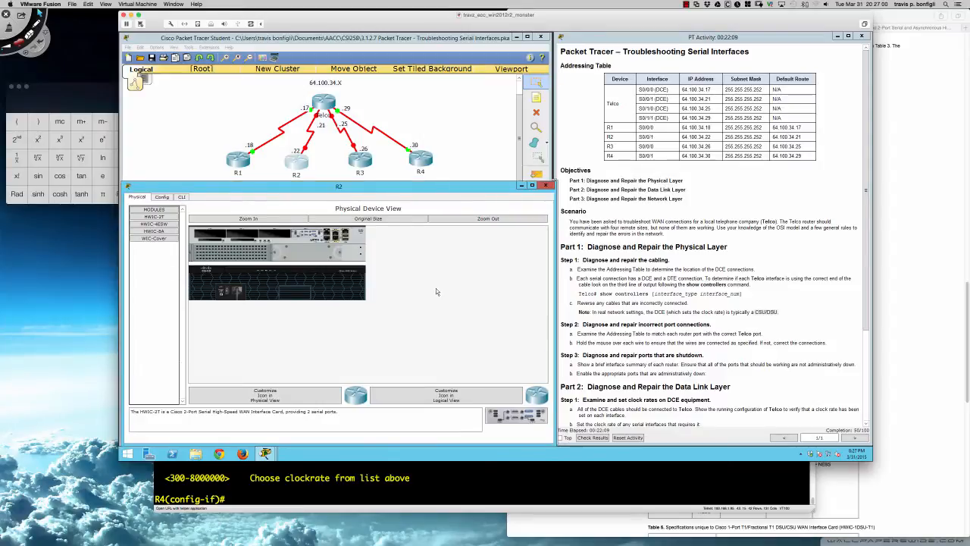
left_click(181, 196)
key("Return")
key("Return")
key("Return")
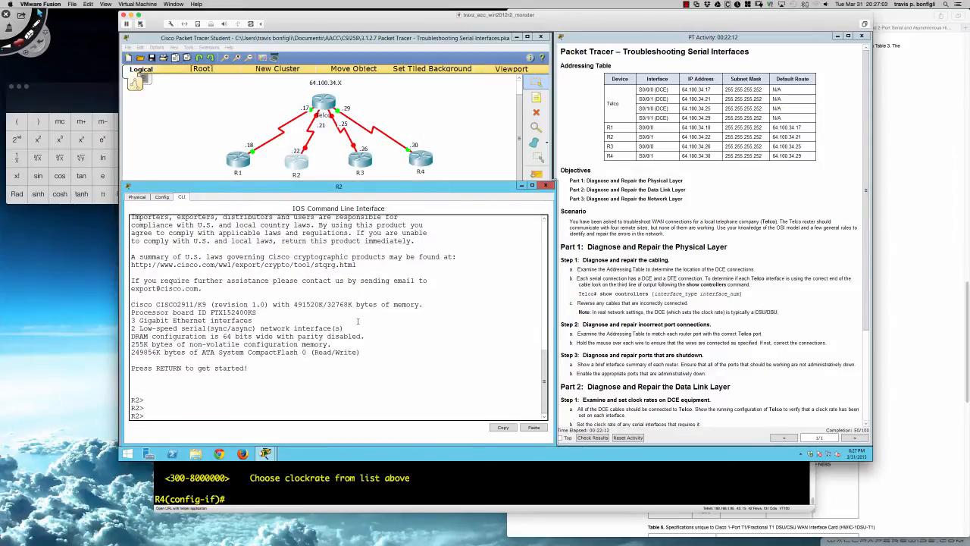
type("en")
key("Return")
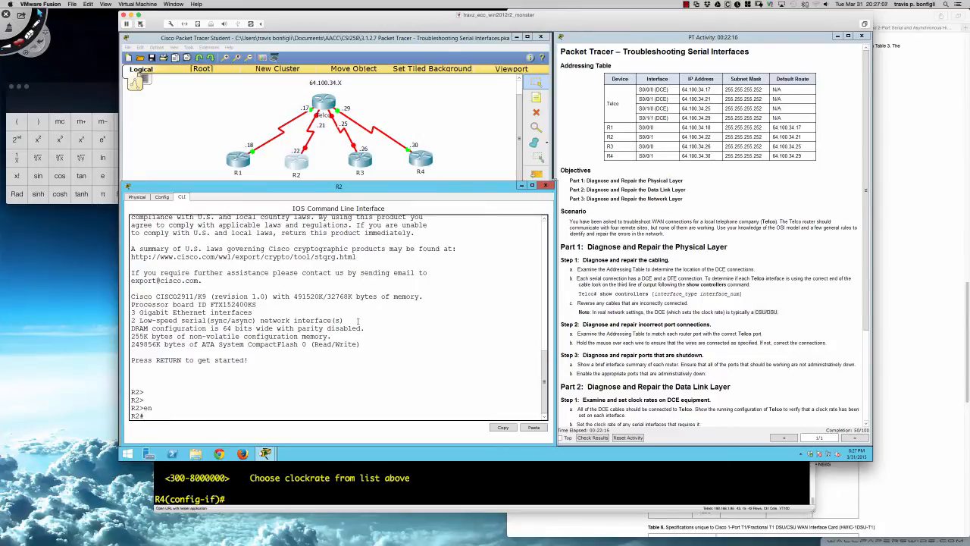
Display R2's running configuration and examine the IP address and clock rate lines of Serial0/0/1
type("sh run")
key("Return")
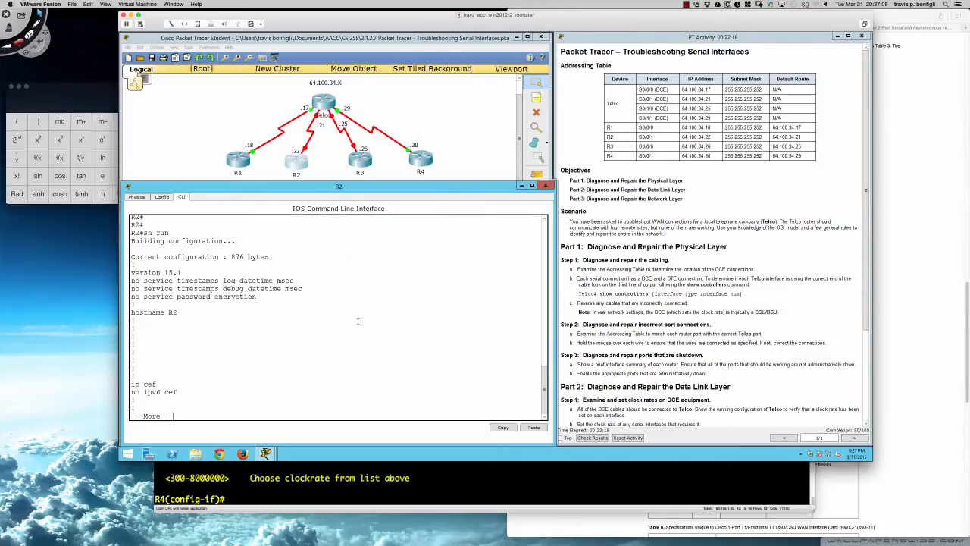
key("space")
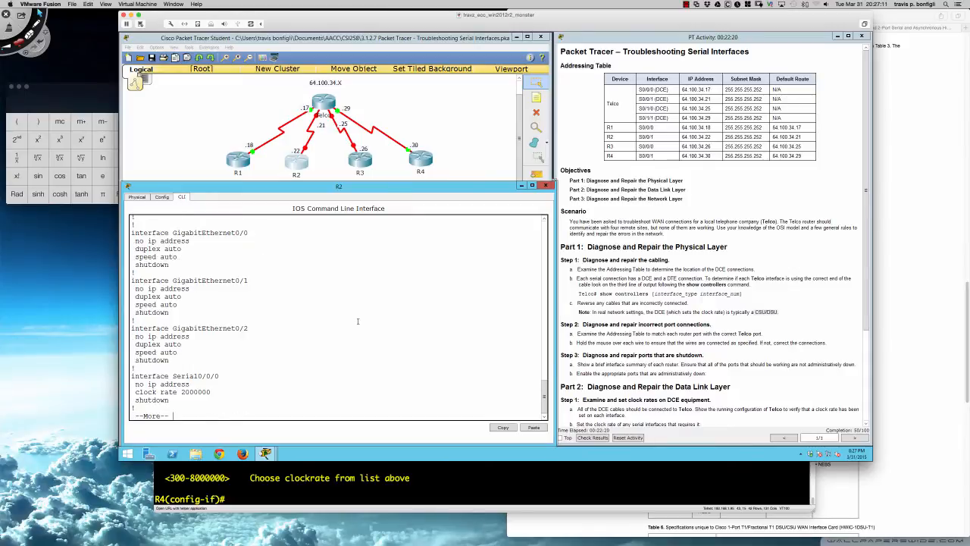
key("Return")
key("Return")
key("Return")
key("Return")
key("Return")
key("Return")
key("Return")
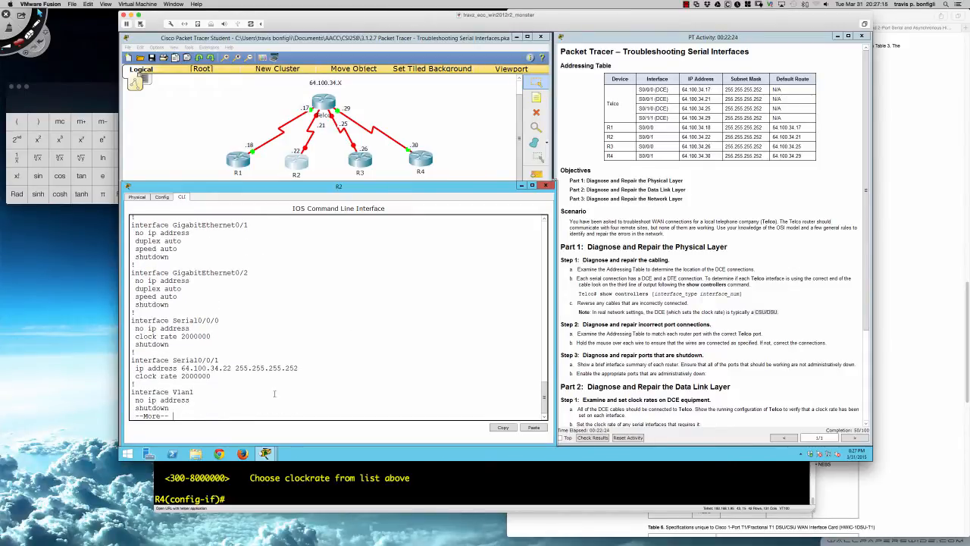
left_click_drag(179, 368, 232, 368)
left_click_drag(134, 376, 212, 376)
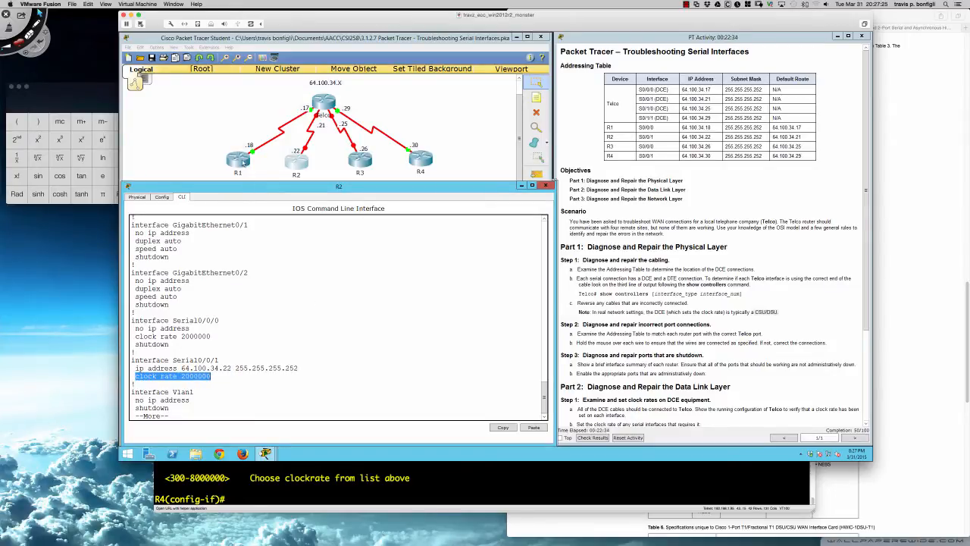
Check the serial interface entries in R1's console and show the controller details for its s0/0/1
left_click(241, 161)
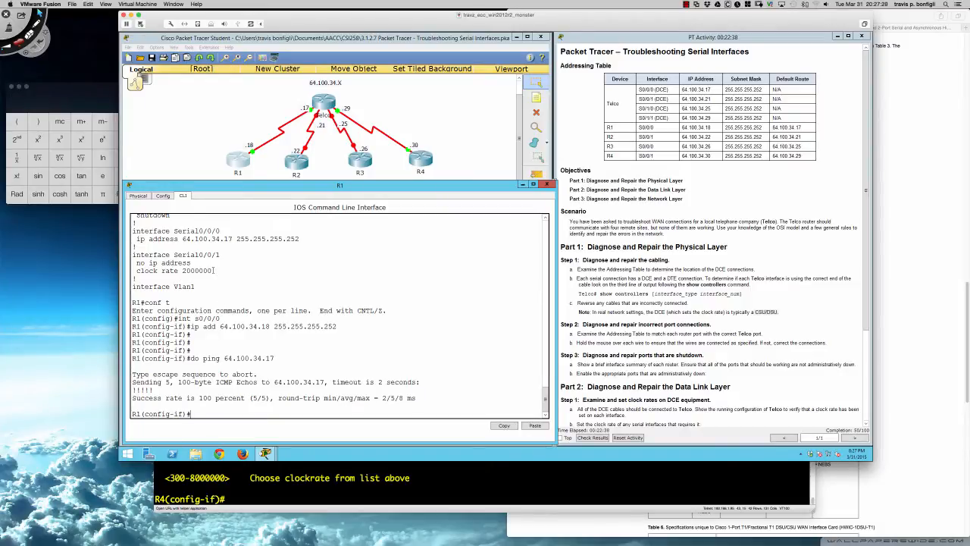
left_click_drag(214, 270, 179, 270)
left_click_drag(175, 230, 194, 231)
left_click_drag(212, 270, 134, 255)
left_click(183, 269)
type("do sh controllers s0/0/1")
key("Return")
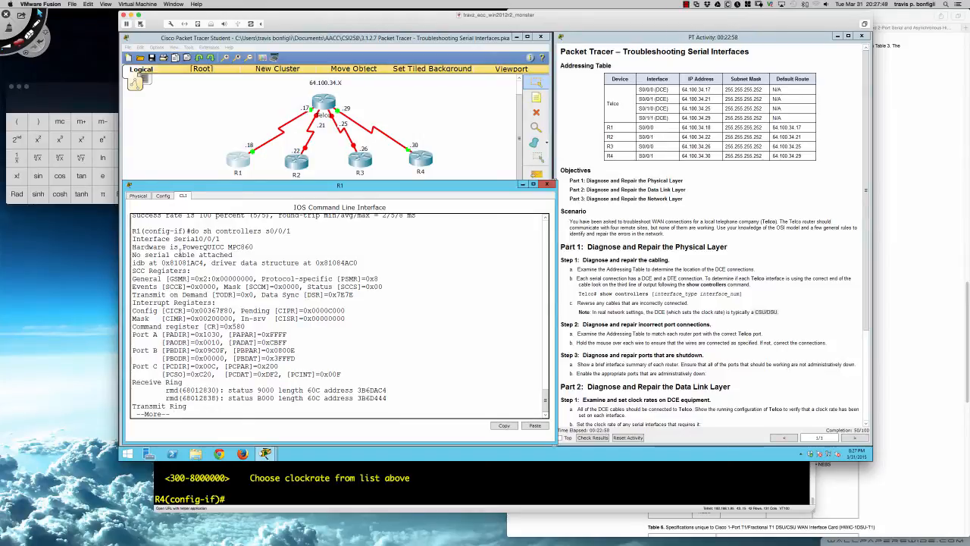
Review the Serial0/0/1 clock rate and the Serial0/0/0 entry in R1's earlier running-configuration output
scroll(326, 322, "up", 5)
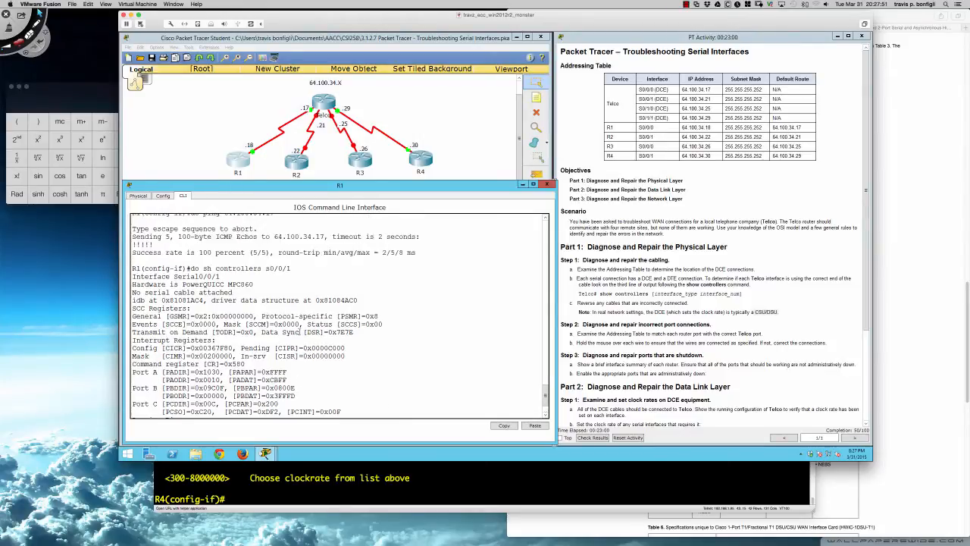
scroll(299, 331, "up", 4)
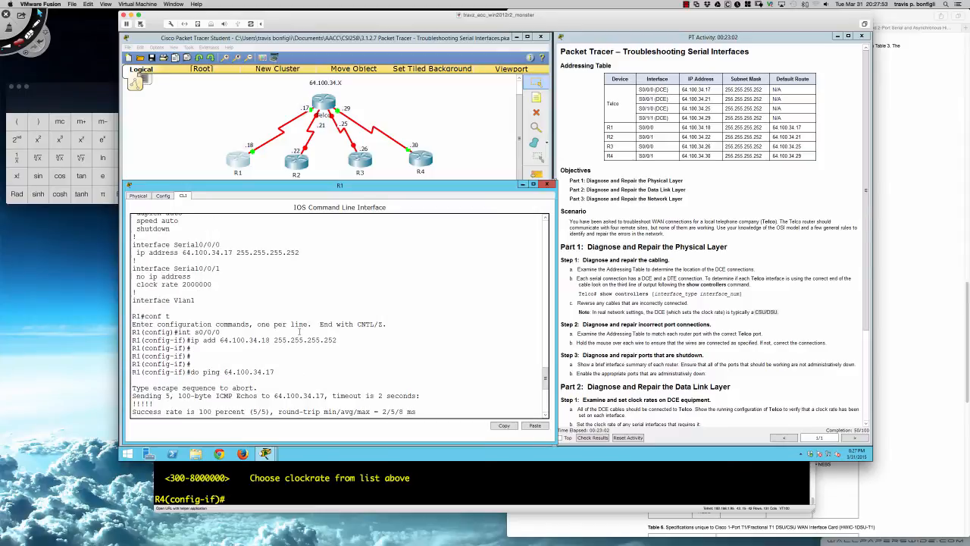
left_click_drag(215, 285, 133, 268)
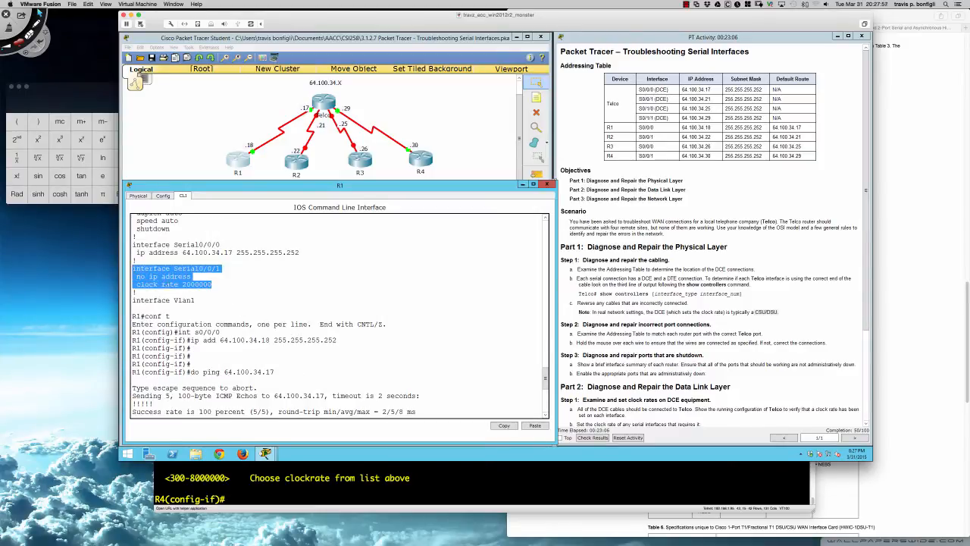
left_click_drag(212, 284, 136, 284)
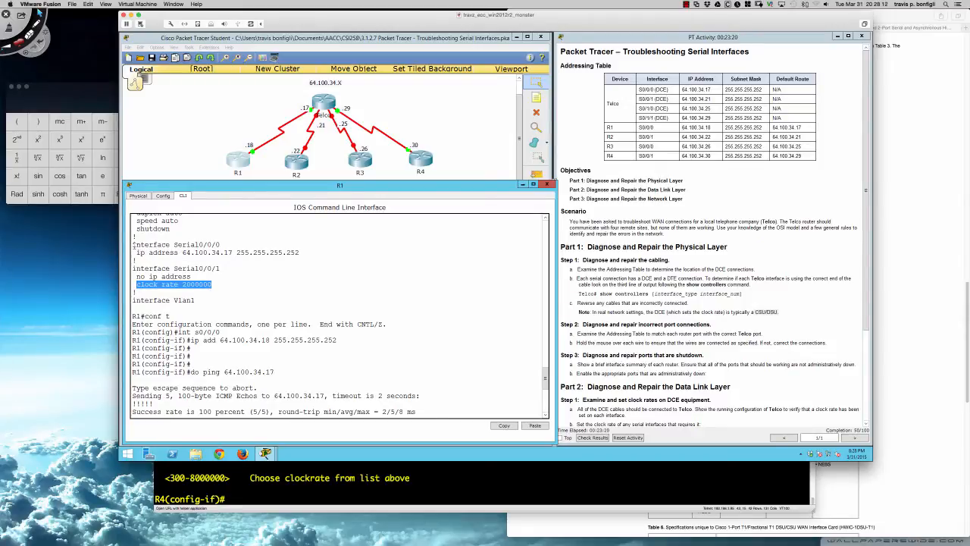
left_click_drag(133, 245, 302, 252)
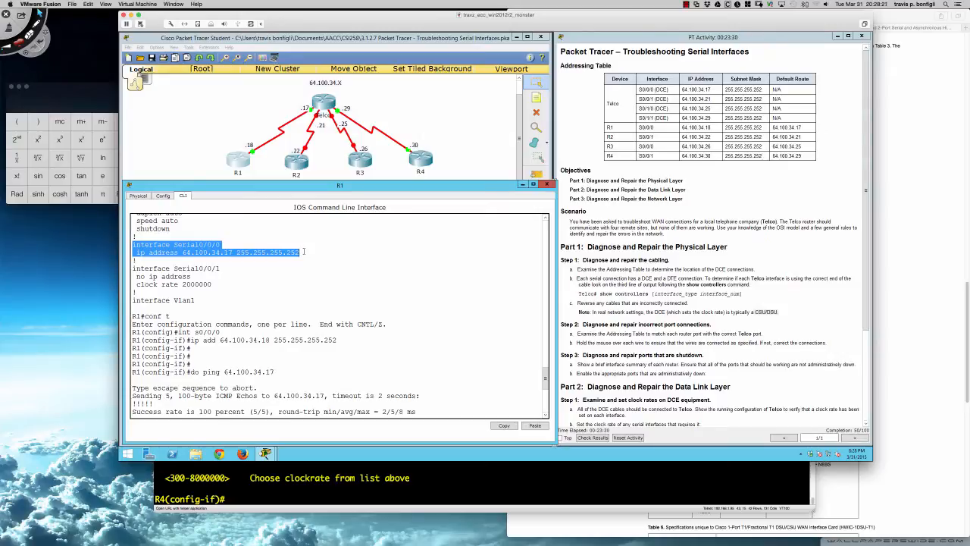
left_click(356, 233)
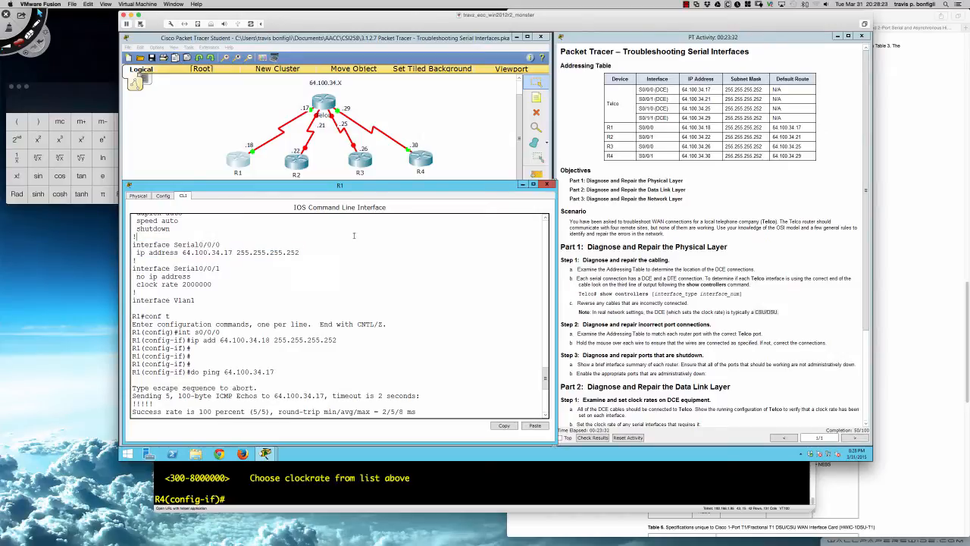
Compare R2's Serial0/0/1 settings with the Serial0/0/1 block in Telco's console, highlighting Telco's address and clock rate
left_click(300, 166)
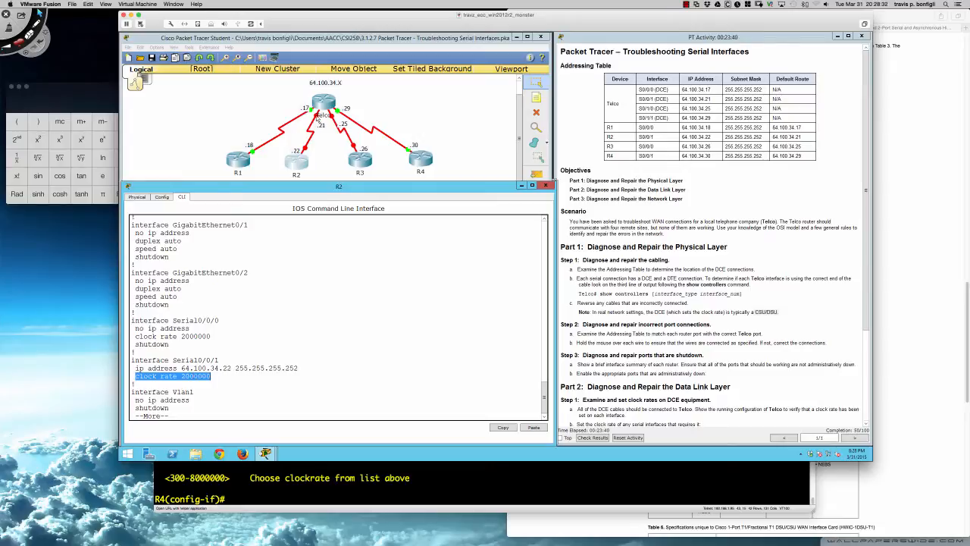
left_click(324, 105)
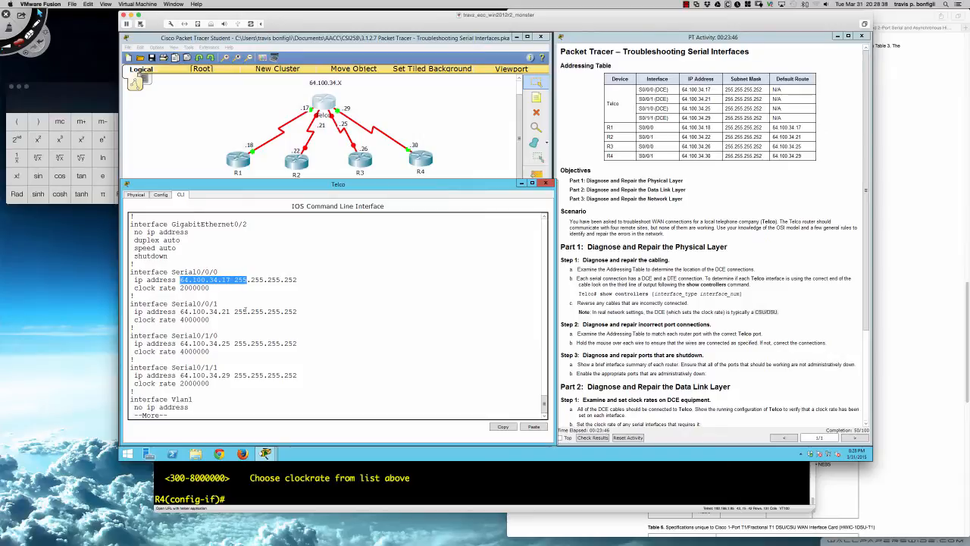
left_click(245, 310)
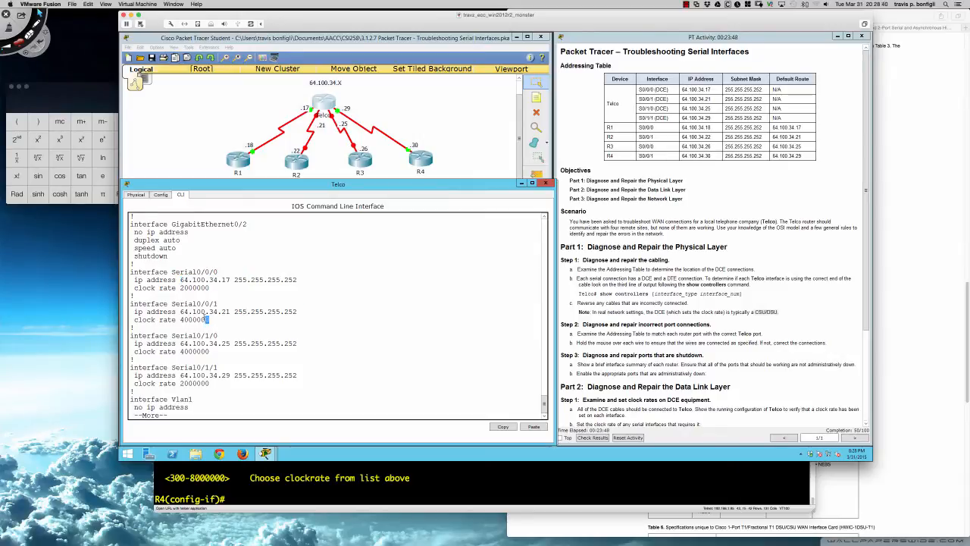
left_click_drag(209, 319, 131, 303)
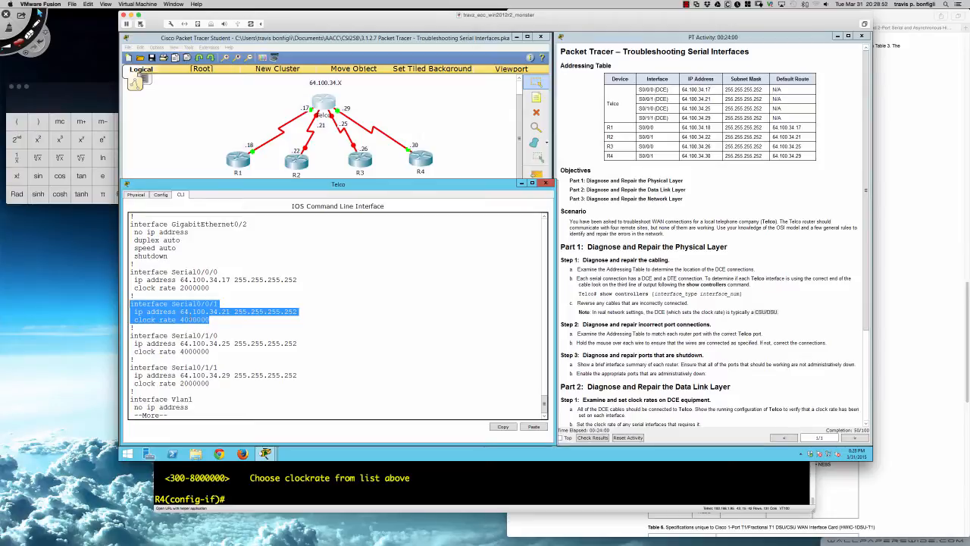
left_click(313, 281)
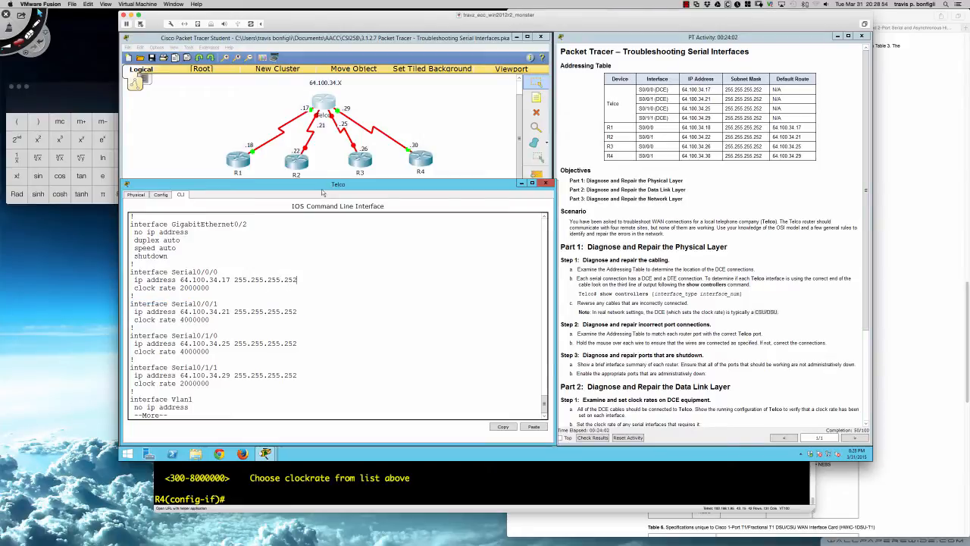
Leave R2's paged output and remove the 2000000 clock rate from interface s0/0/1 in configuration mode
left_click(300, 166)
left_click(343, 256)
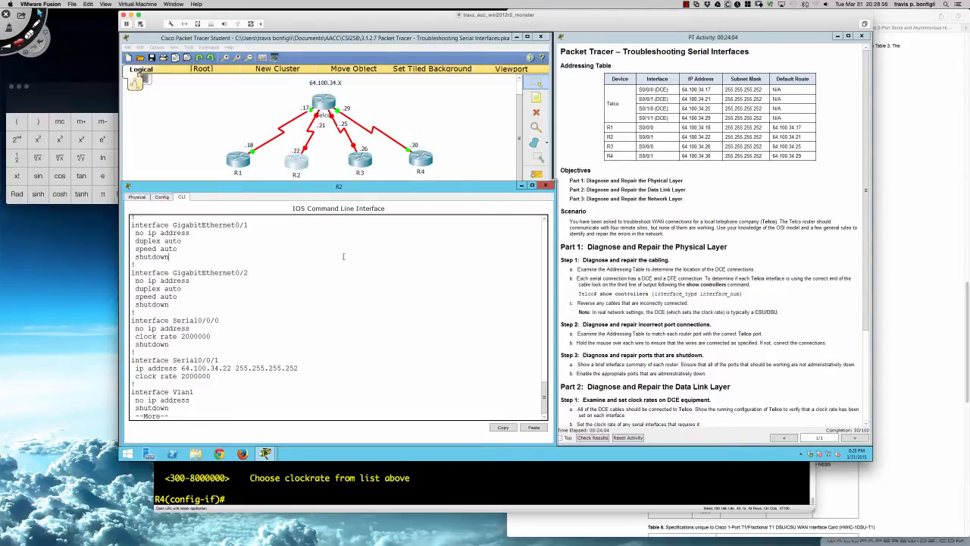
key("space")
type("conf t")
key("Return")
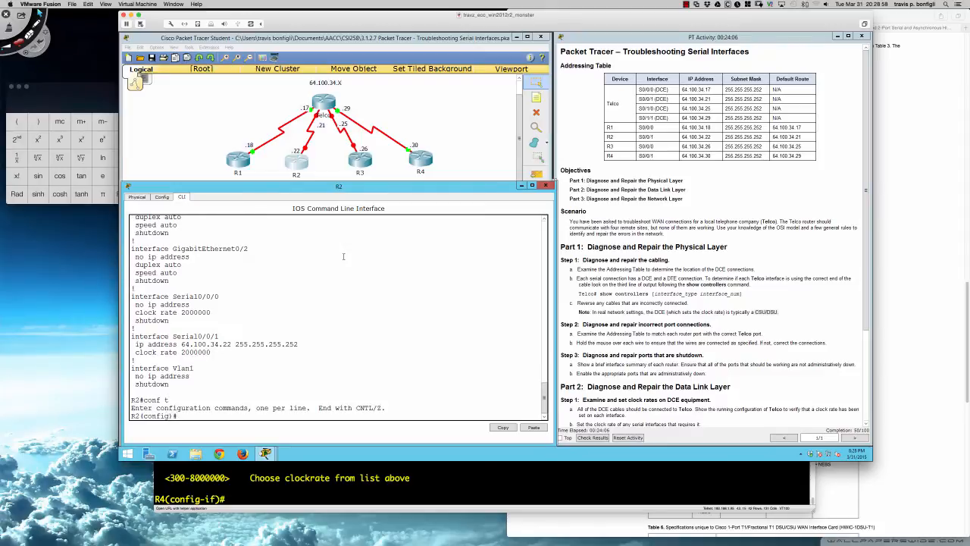
type("int s0/0/1")
key("Return")
type("no clock r")
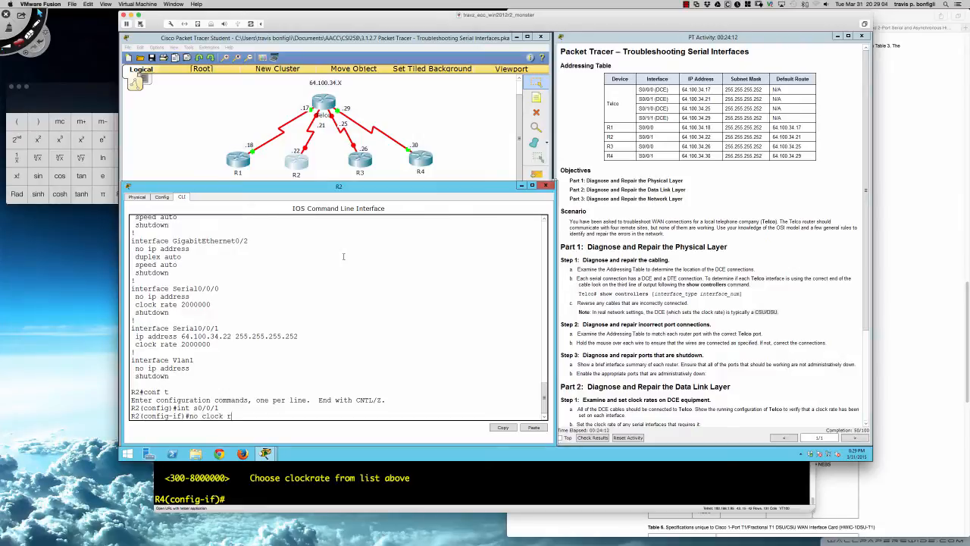
type("ate 2000000")
key("Return")
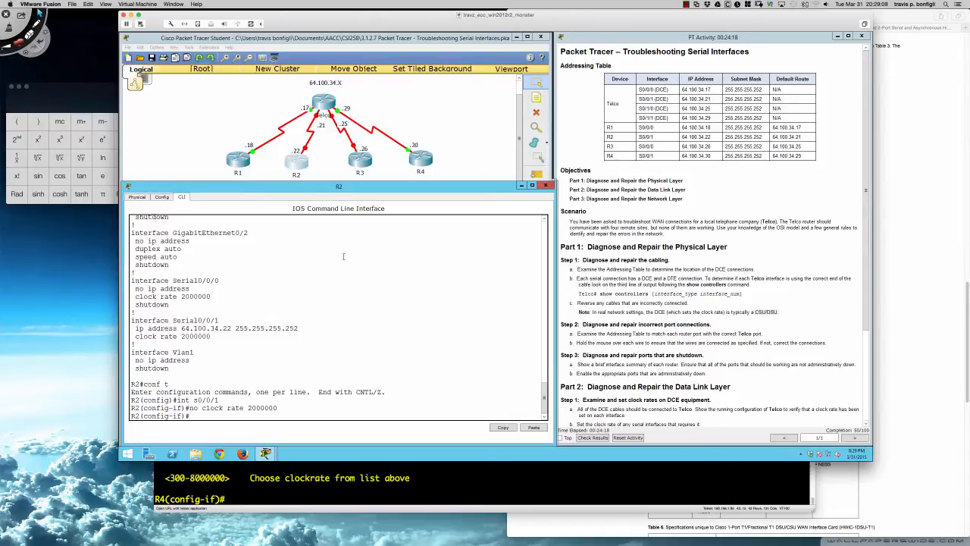
key("Return")
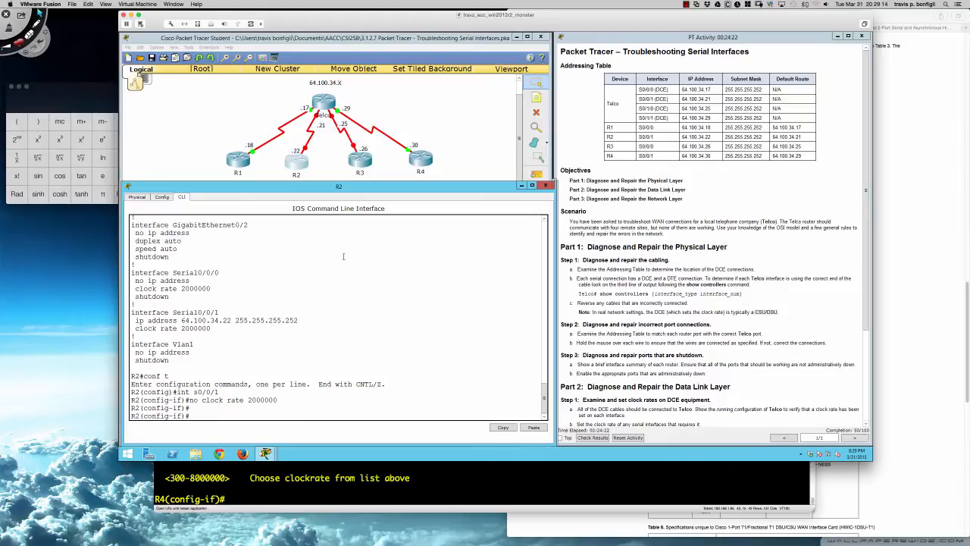
Display R2's running configuration from interface configuration mode and recheck the Serial0/0/1 clock rate
type("do sh ru")
type("n")
key("Return")
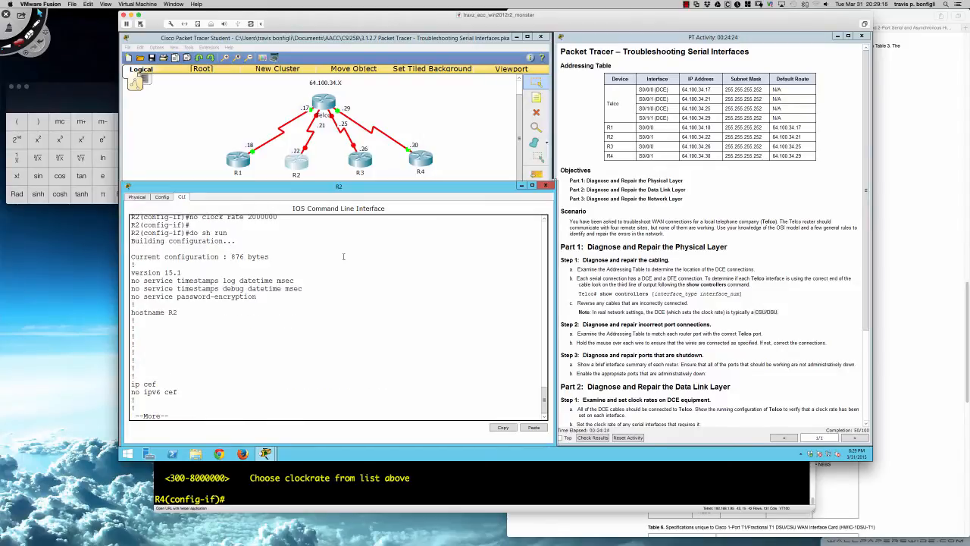
key("space")
key("Return")
key("Return")
key("Return")
key("Return")
key("Return")
key("Return")
key("Return")
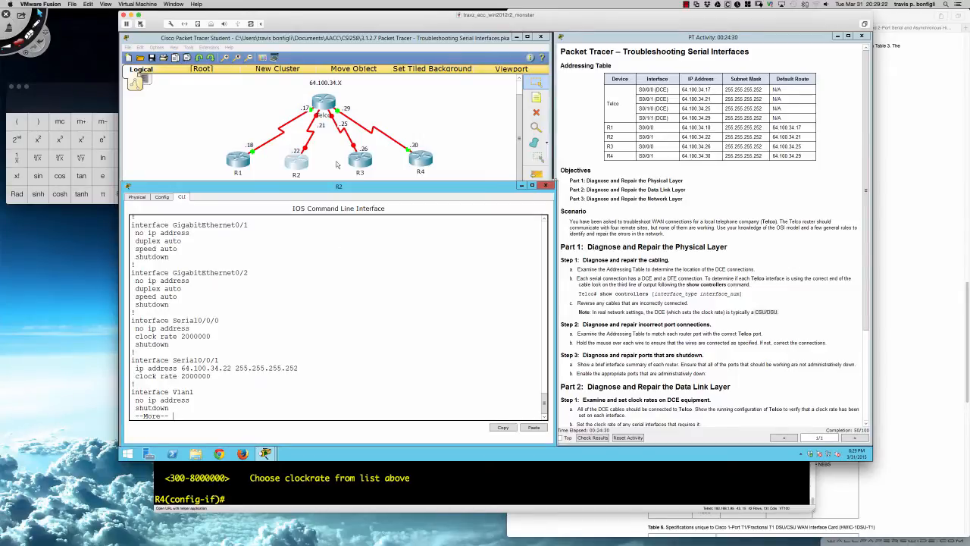
Leave the paged output in Telco's console and enter global configuration mode
left_click(324, 105)
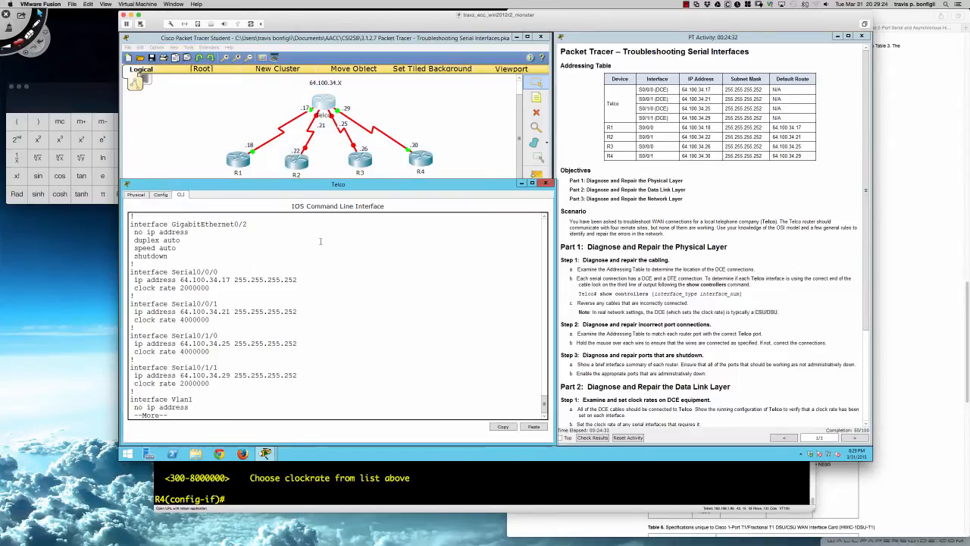
left_click(313, 276)
key("space")
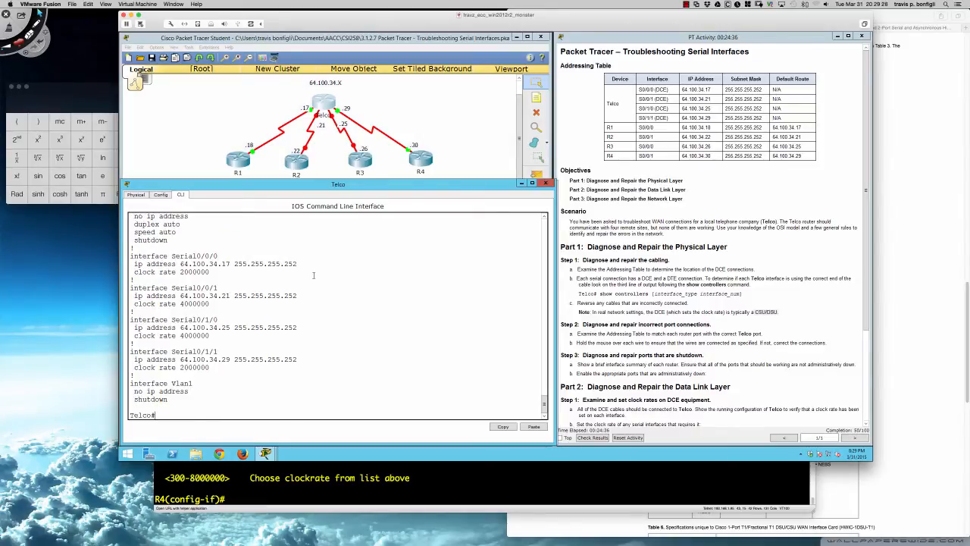
key("Return")
key("Return")
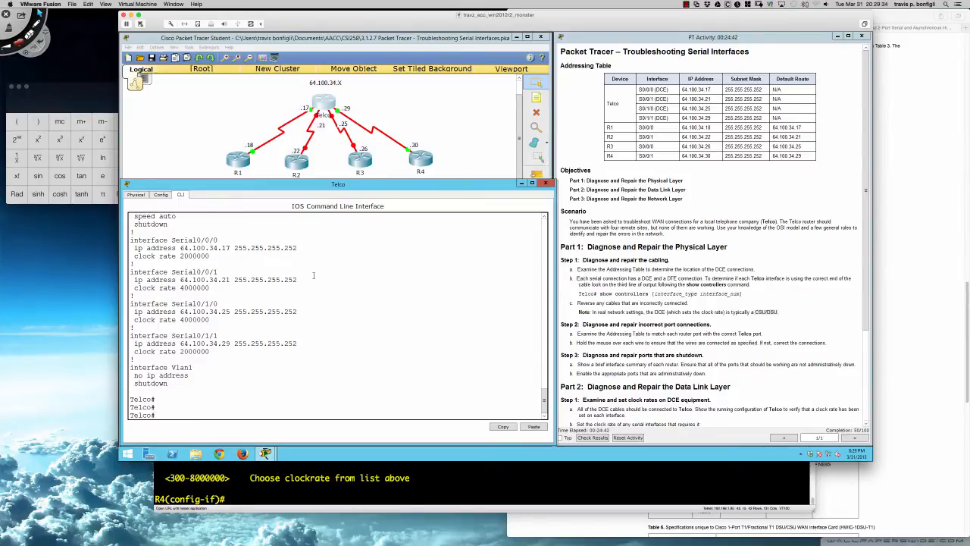
type("con t")
key("Return")
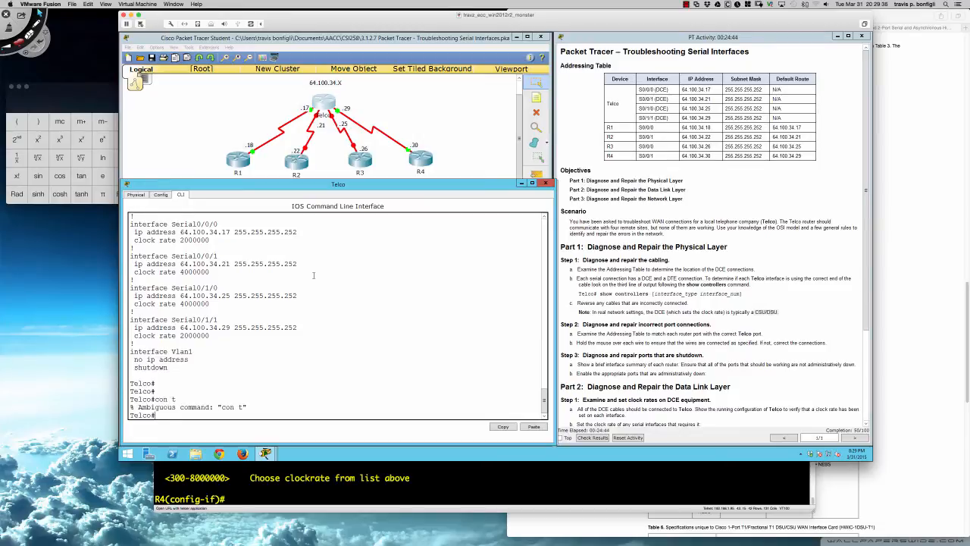
type("conf t")
key("Return")
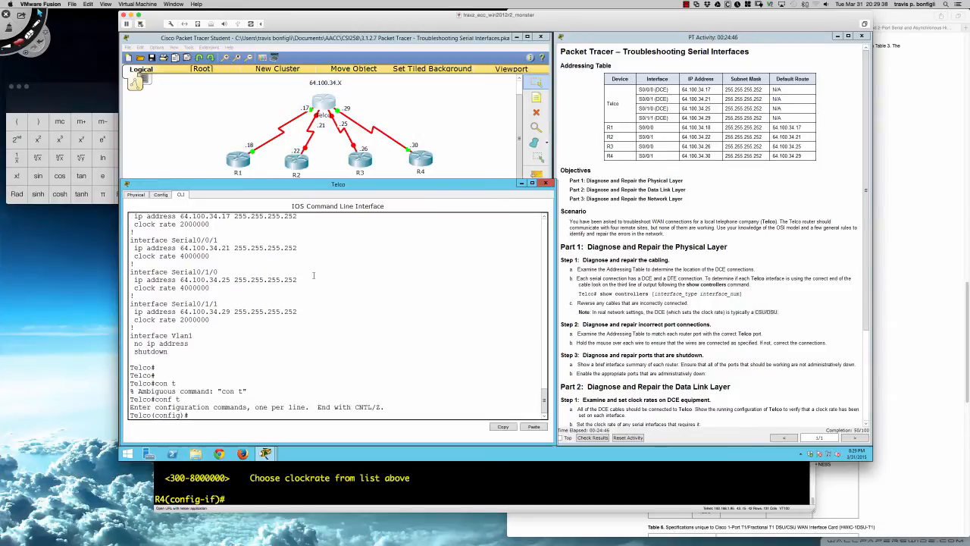
Set the clock rate on Telco's interface s0/0/1 to 2000000
type("int s0/0/1")
key("Return")
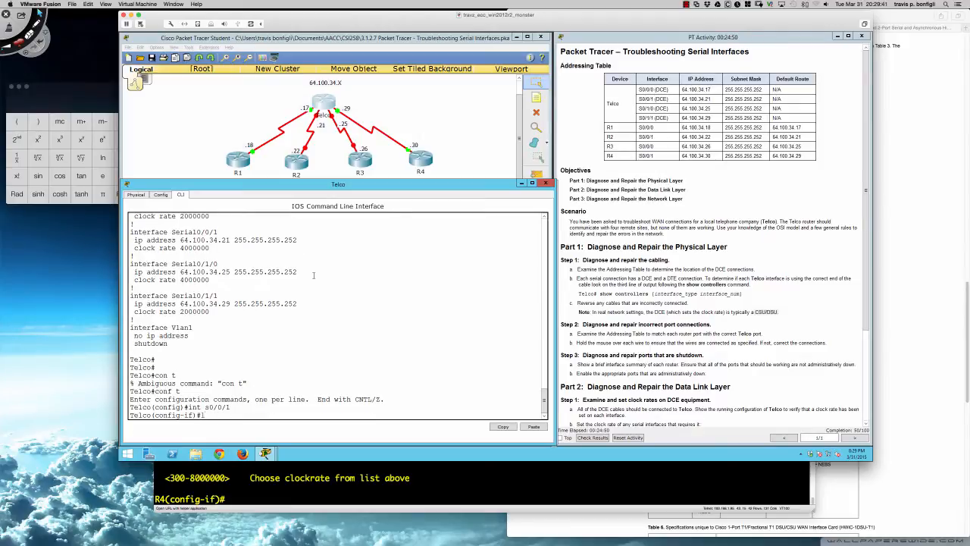
type("clock rate 2000000")
key("Return")
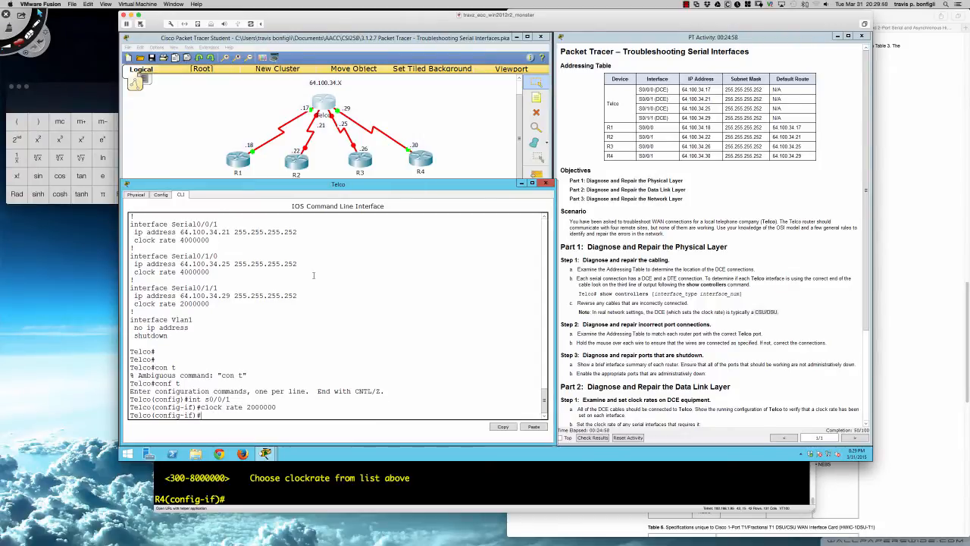
key("Return")
key("Return")
key("Return")
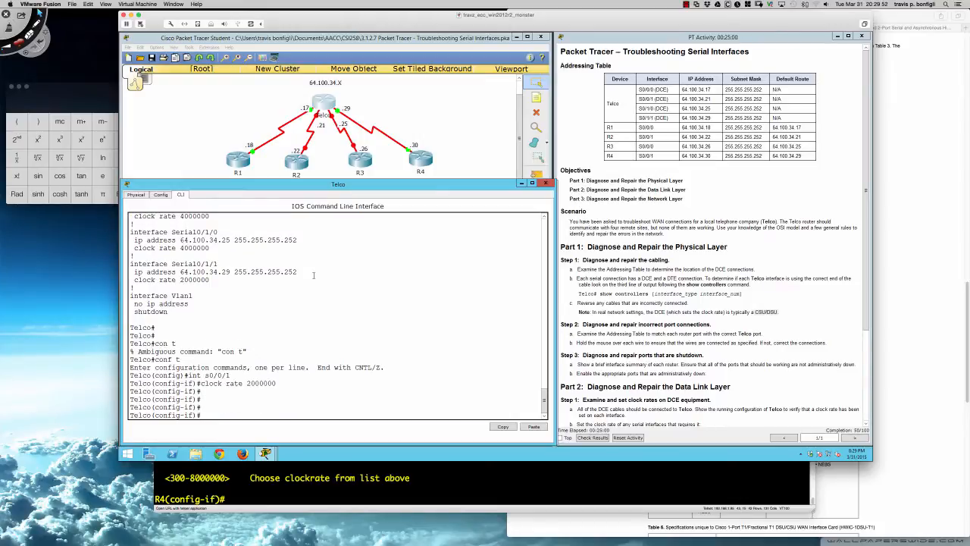
Return to R2's console and leave the paged running configuration for the interface configuration prompt
left_click(240, 165)
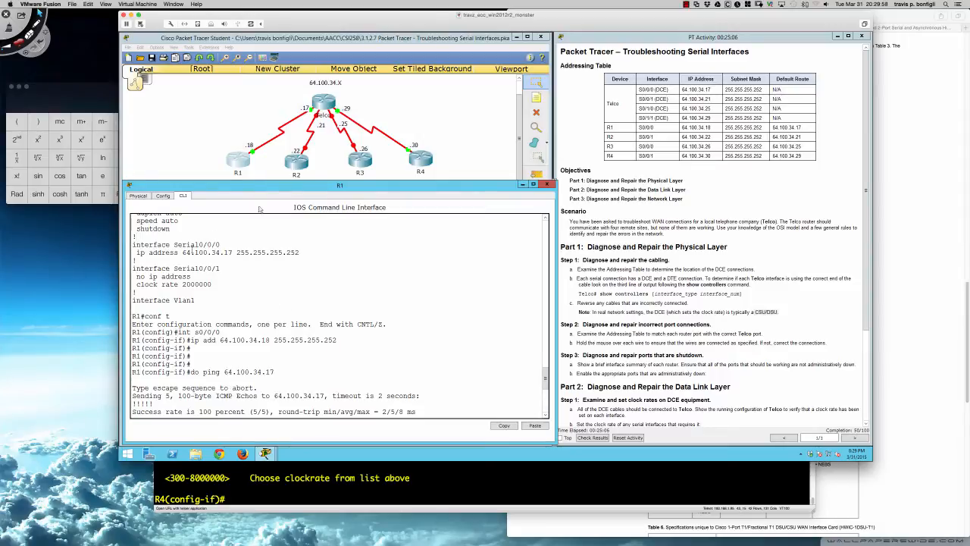
left_click(302, 167)
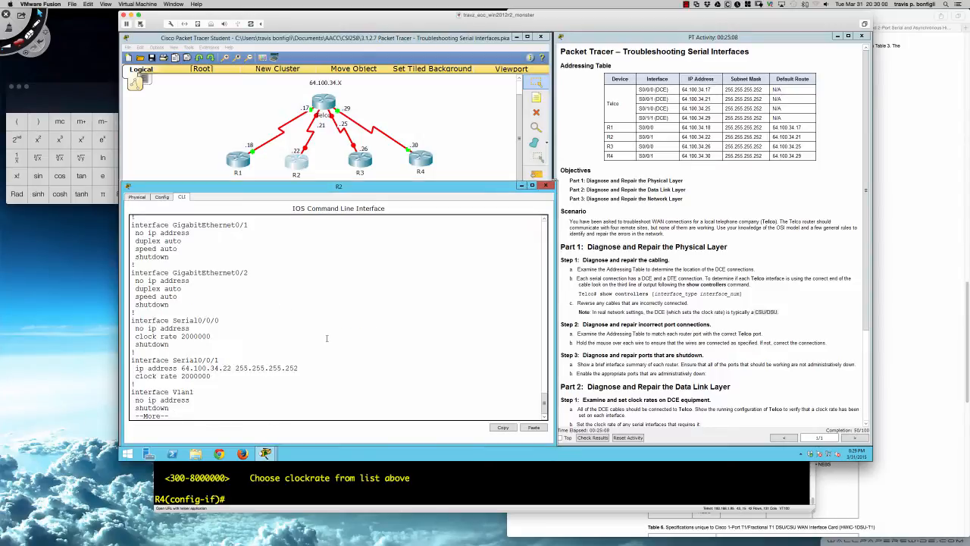
key("q")
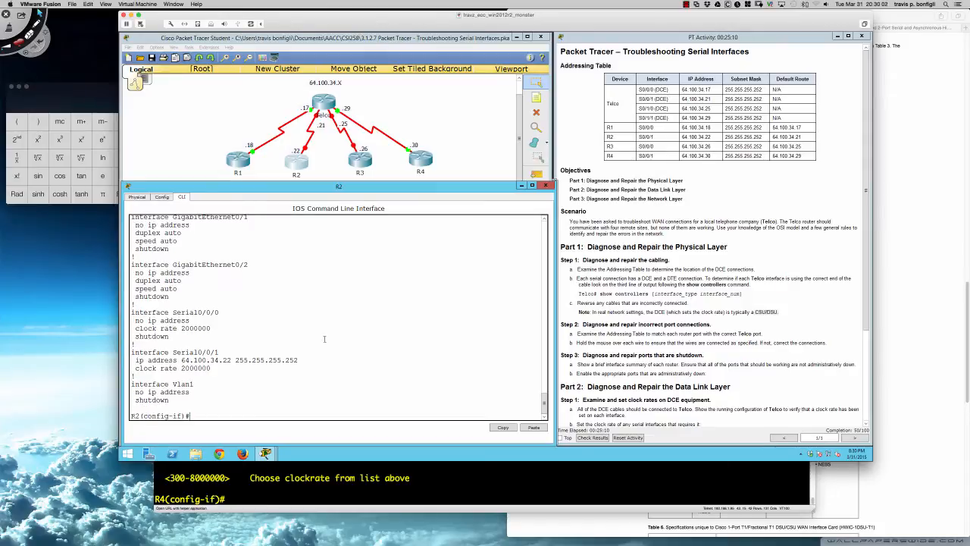
Try to remove the 2000000 clock rate from R2's Serial0/0/1 interface
left_click_drag(209, 368, 135, 367)
key("ctrl+c")
left_click(201, 378)
type("no")
key("ctrl+v")
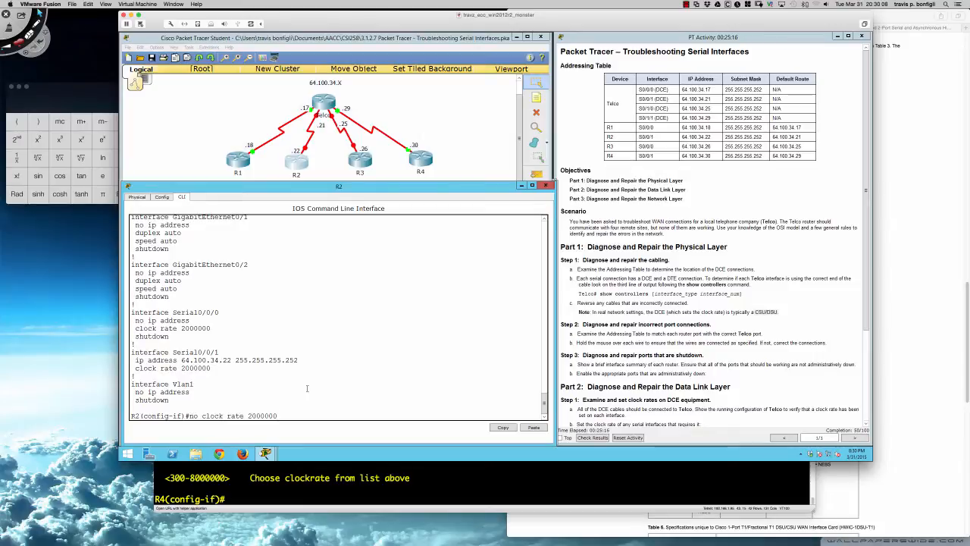
key("Return")
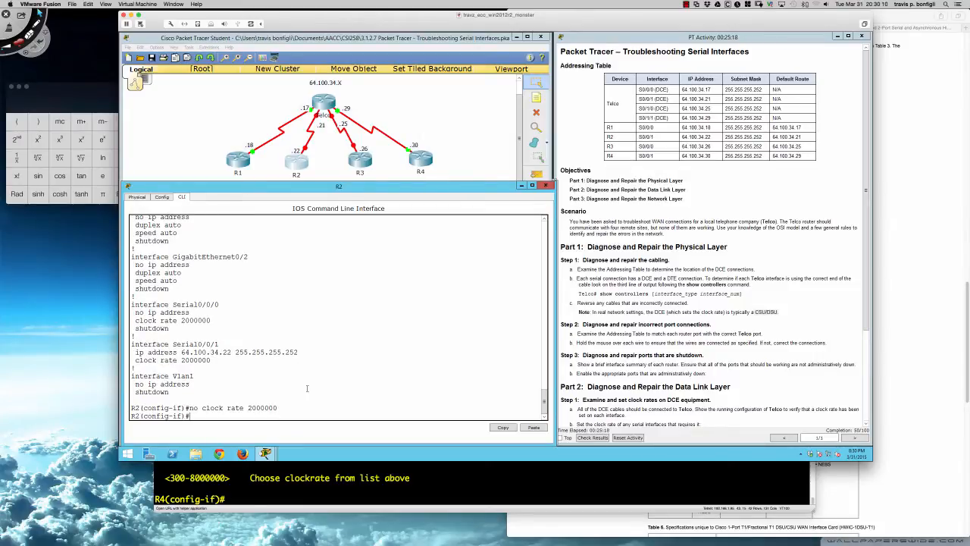
Display R2's running configuration and check whether Serial0/0/1 still has a clock rate, then leave the paged output
type("do sh run")
key("Return")
key("space")
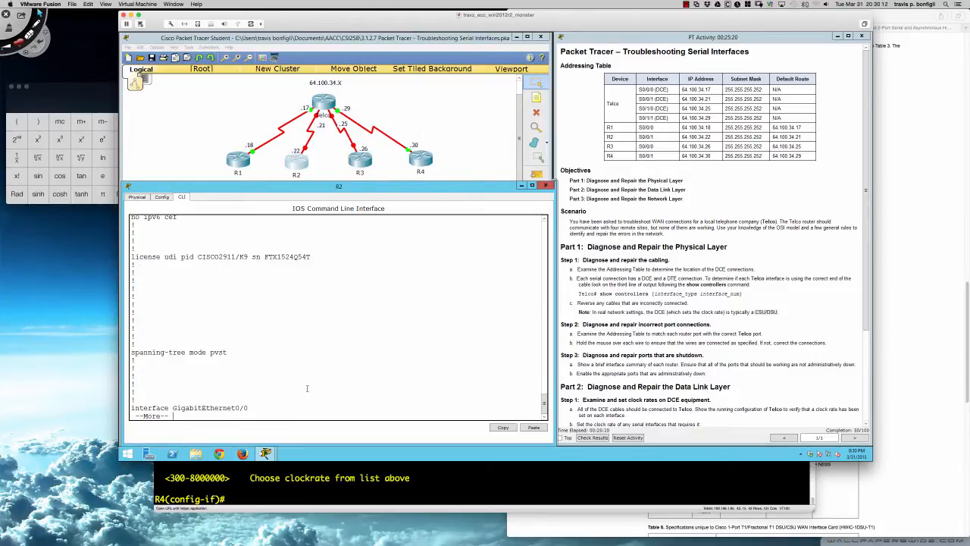
key("Return")
key("Return")
key("Return")
key("Return")
key("Return")
key("Return")
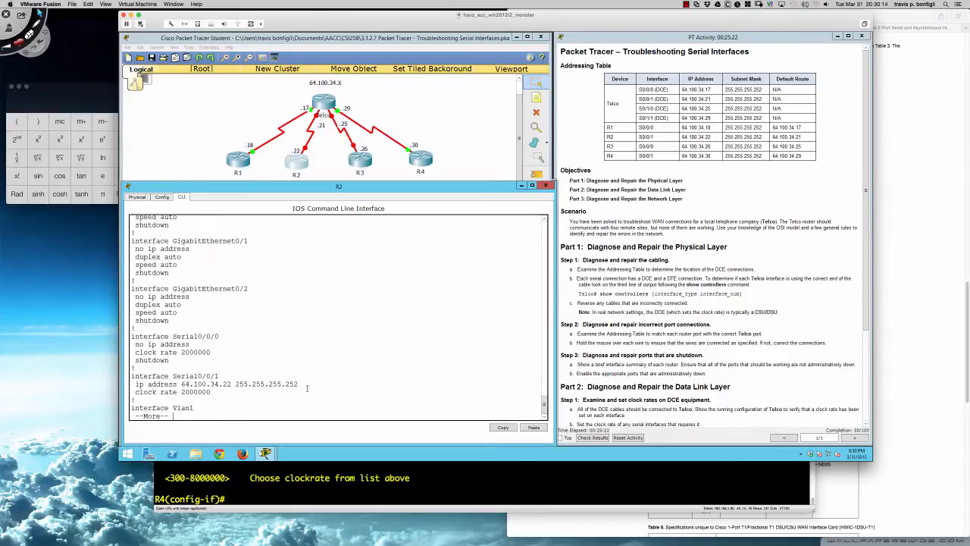
key("q")
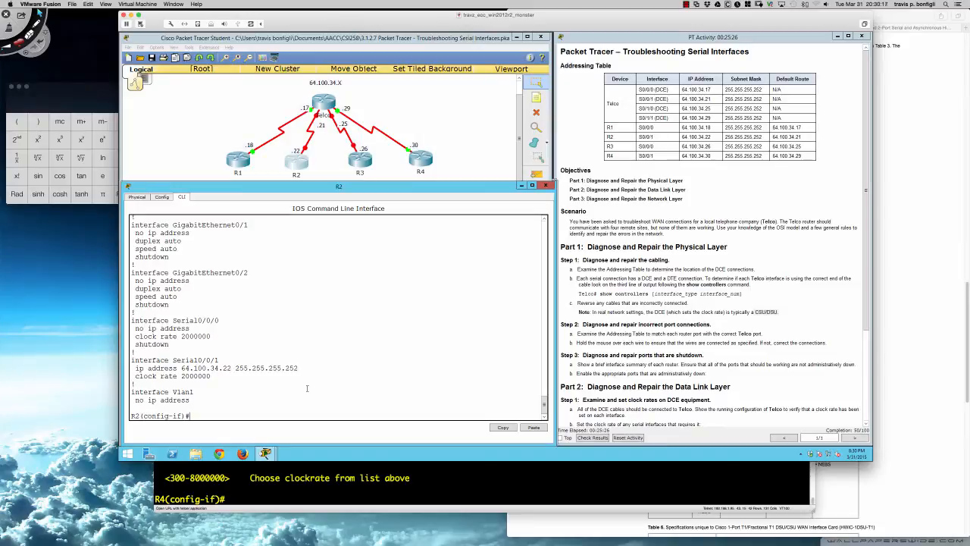
Show the controller details of R2's s0/0/1 interface and examine its cable type
type("do sh controllers")
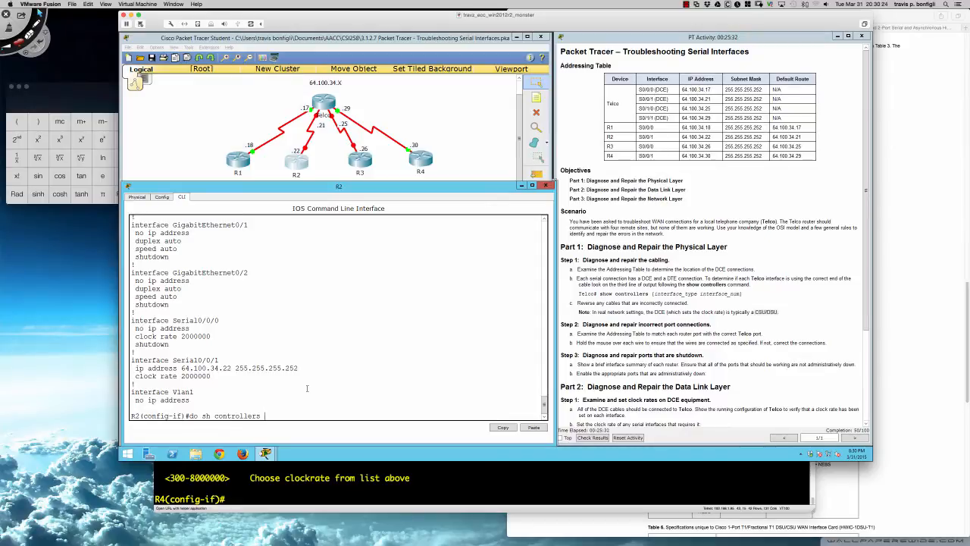
type(" s0/0/1")
key("Return")
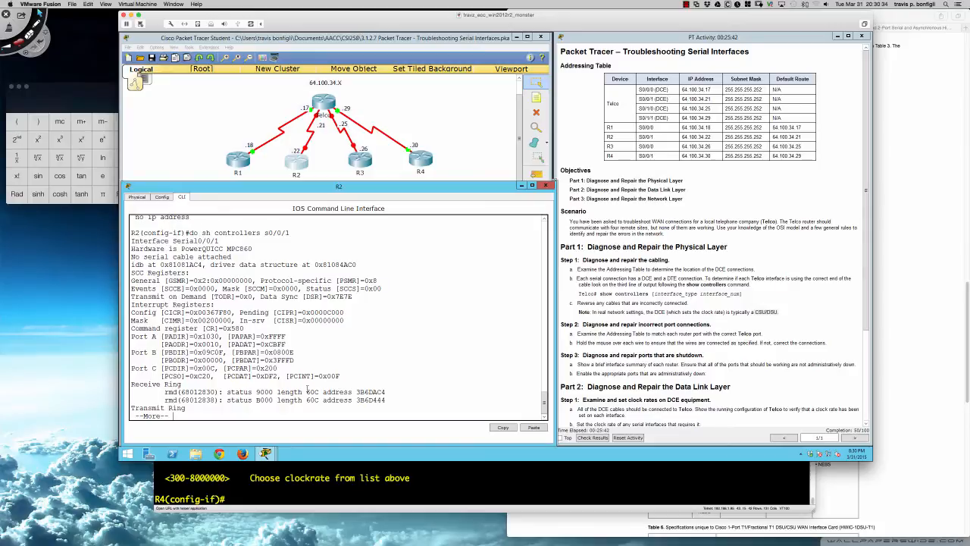
key("space")
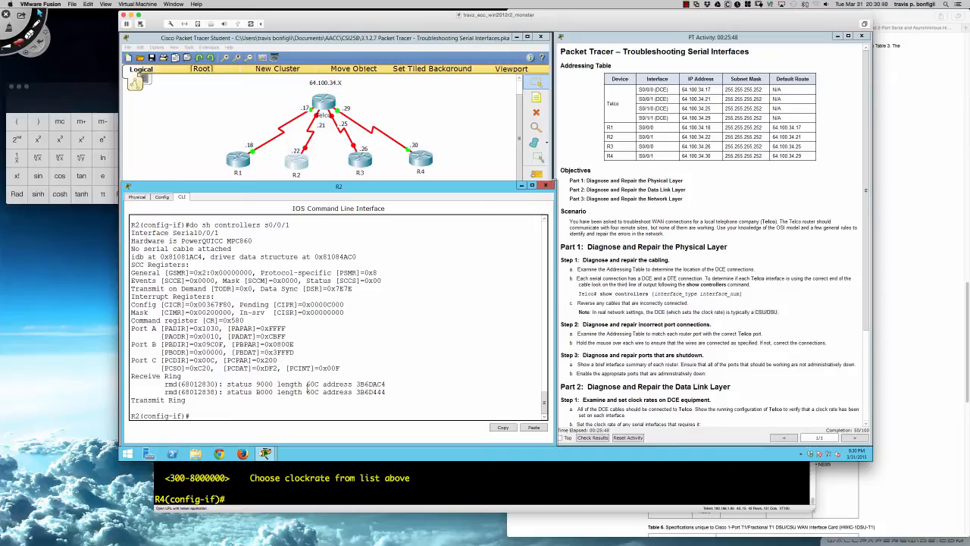
Display R2's running configuration again and page through the serial and Vlan1 interface sections
type("do sh run")
key("Return")
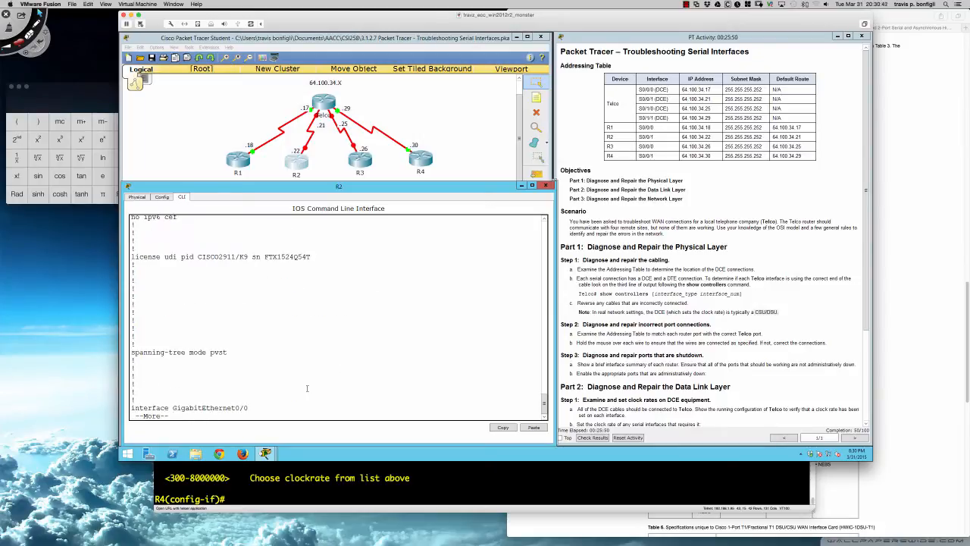
key("space")
key("Return")
key("Return")
key("Return")
key("Return")
key("Return")
key("Return")
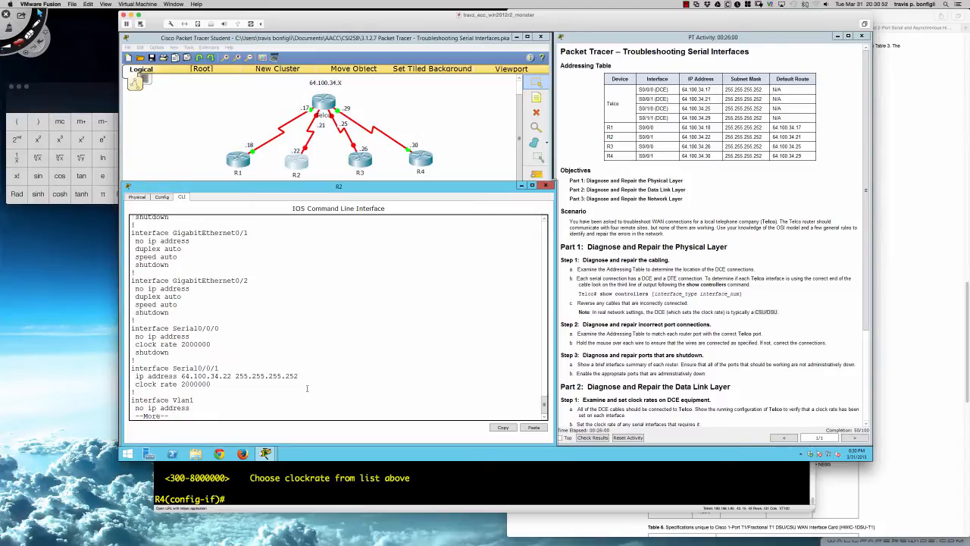
key("space")
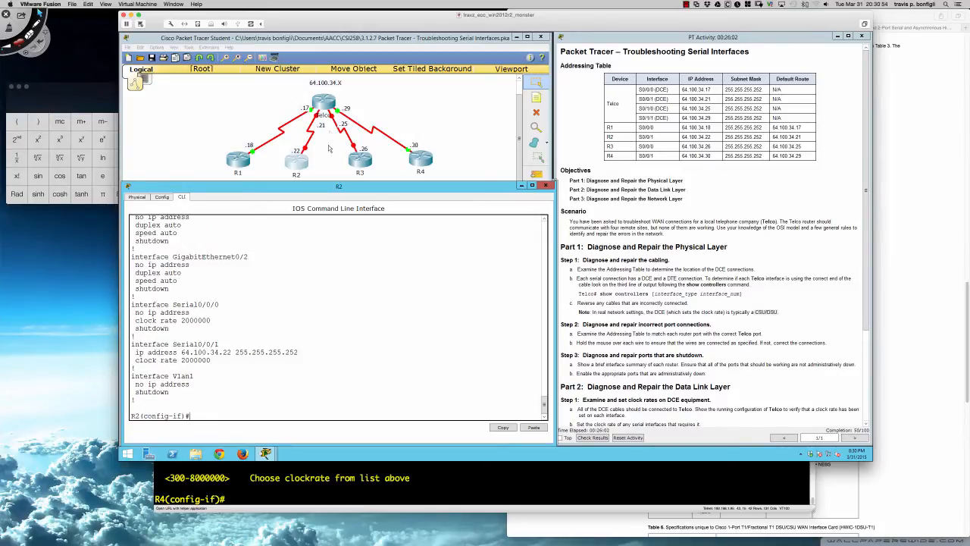
Display Telco's running configuration and review the IP addresses and clock rates of its serial interfaces
left_click(324, 105)
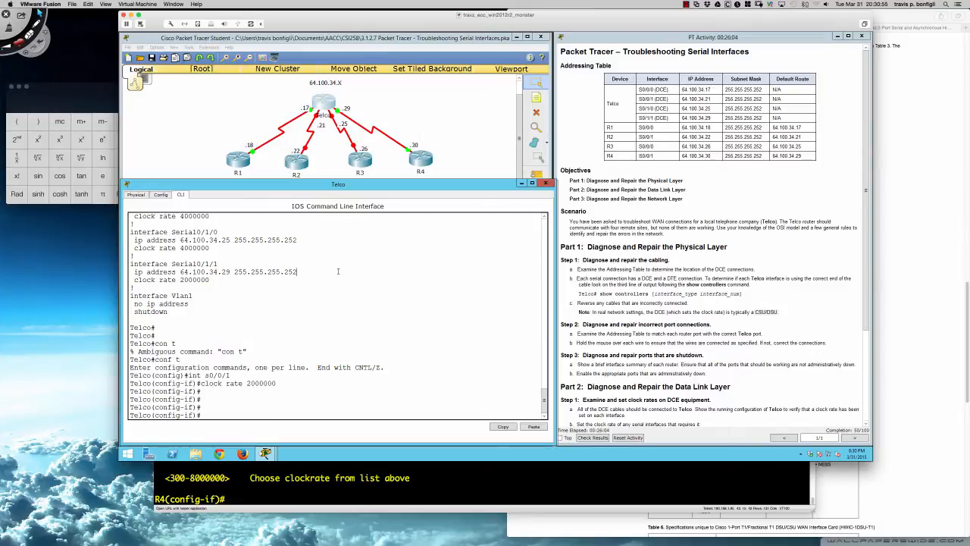
type("do sh run")
key("Return")
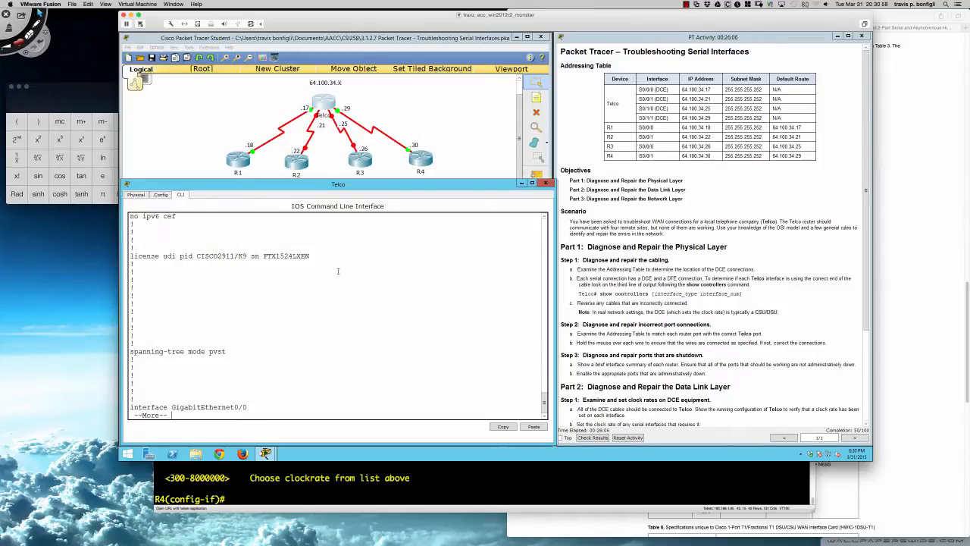
key("Return")
key("Return")
key("Return")
key("Return")
key("Return")
key("Return")
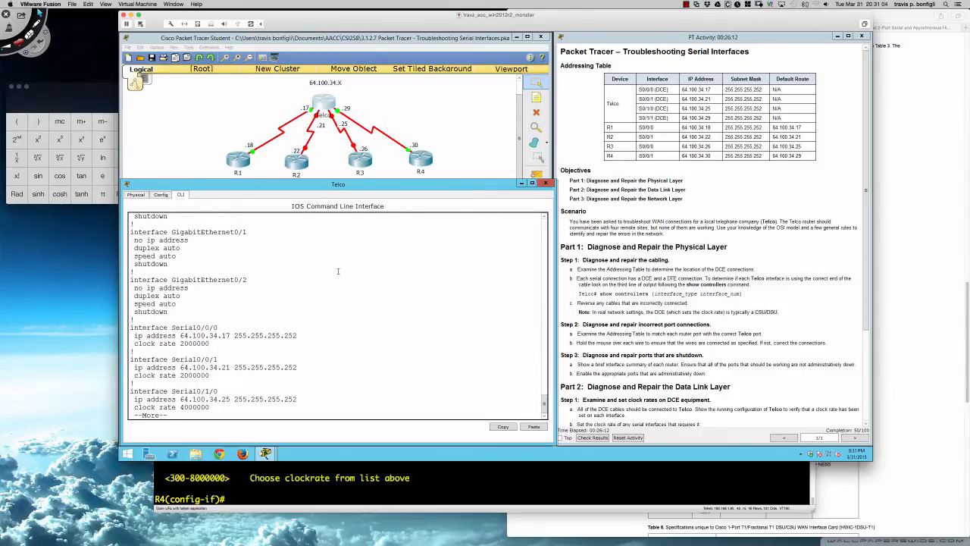
key("Return")
key("Return")
key("Return")
key("Return")
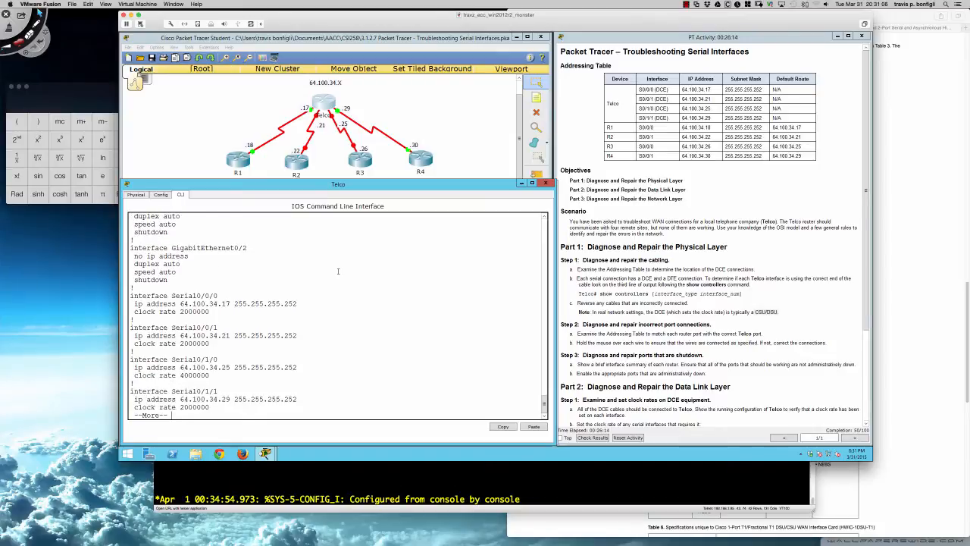
key("q")
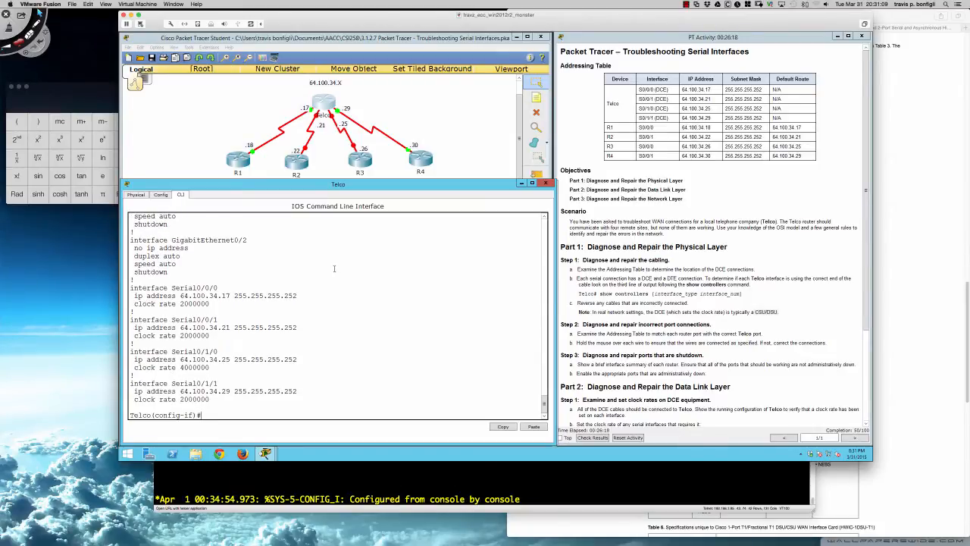
Delete the serial cable between Telco and R2 in the topology
left_click(326, 152)
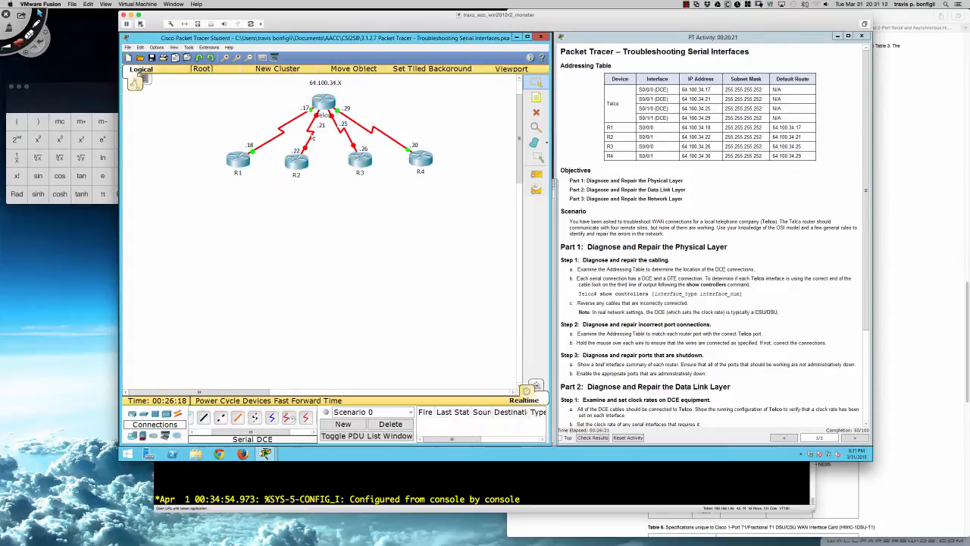
left_click(536, 112)
left_click(313, 134)
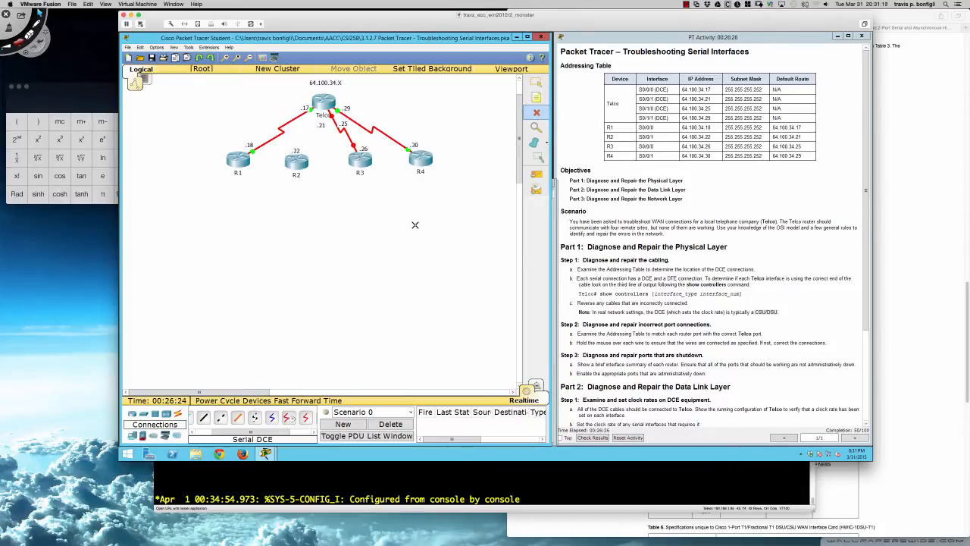
Connect Telco's Serial0/0/1 to R2's Serial0/0/1 with a Serial DCE cable, starting at Telco
left_click(289, 417)
left_click(320, 106)
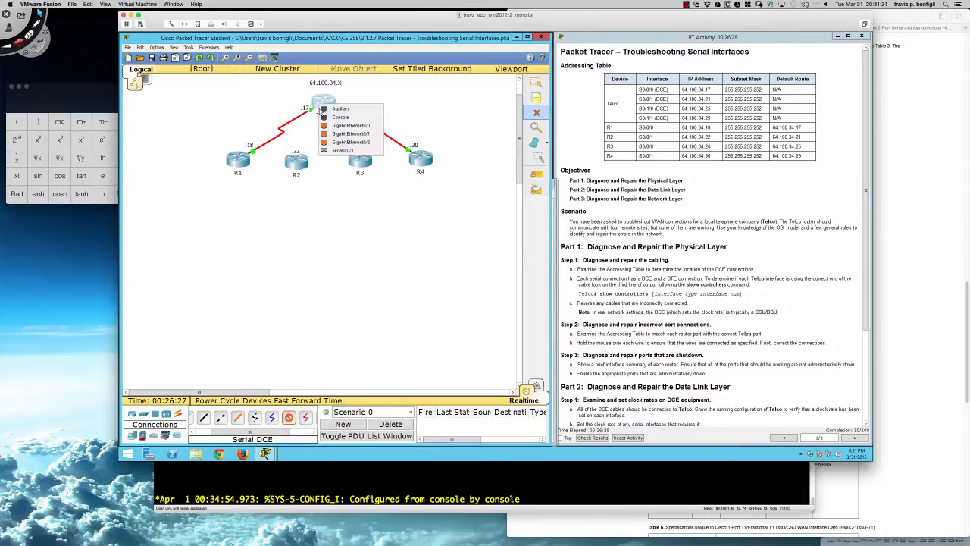
left_click(325, 151)
left_click(296, 160)
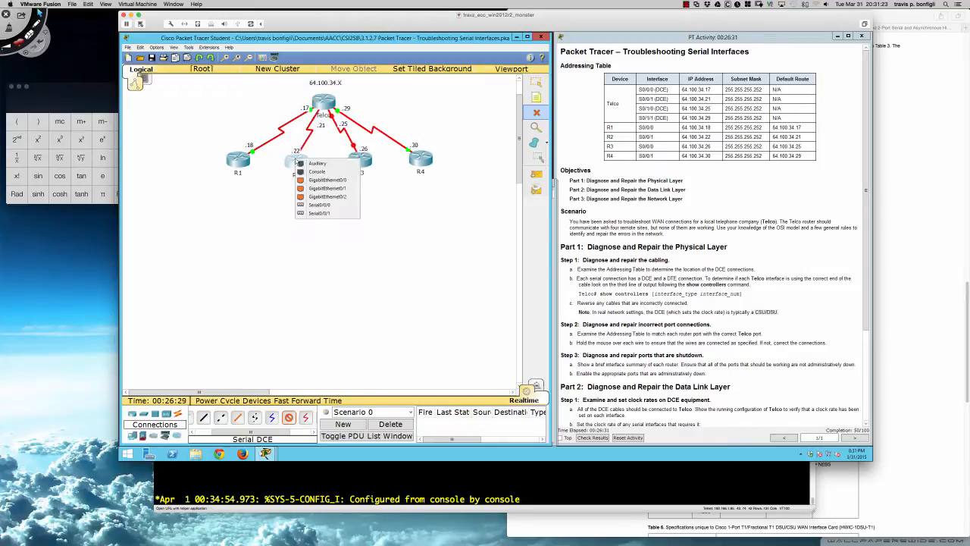
left_click(318, 213)
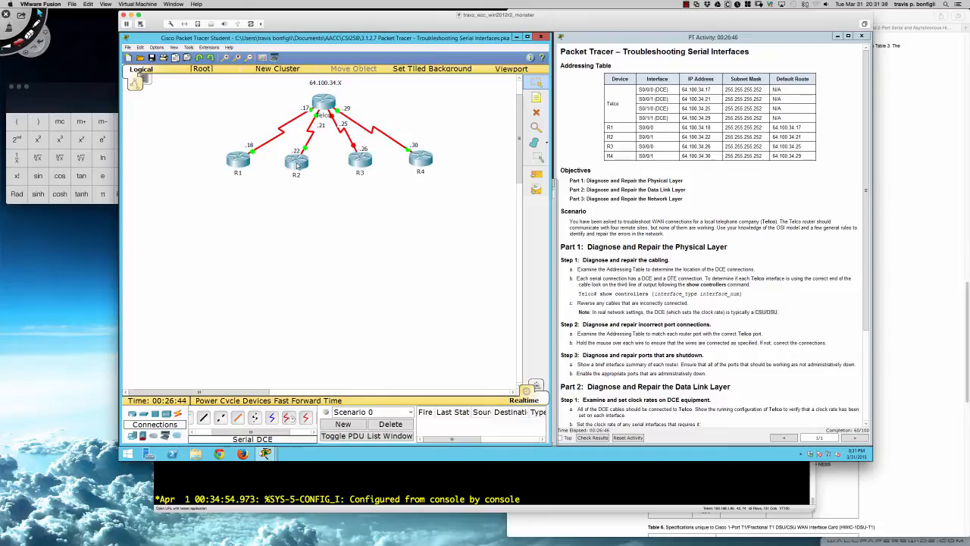
Reopen R2's console and recheck the Serial0/0/1 section of its running configuration after the recabling
left_click(298, 165)
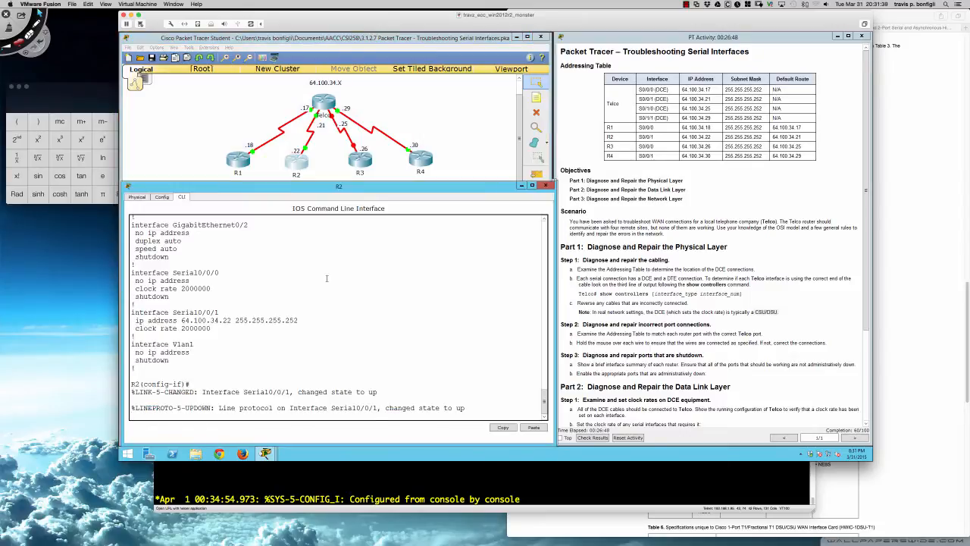
key("Return")
key("Return")
key("Return")
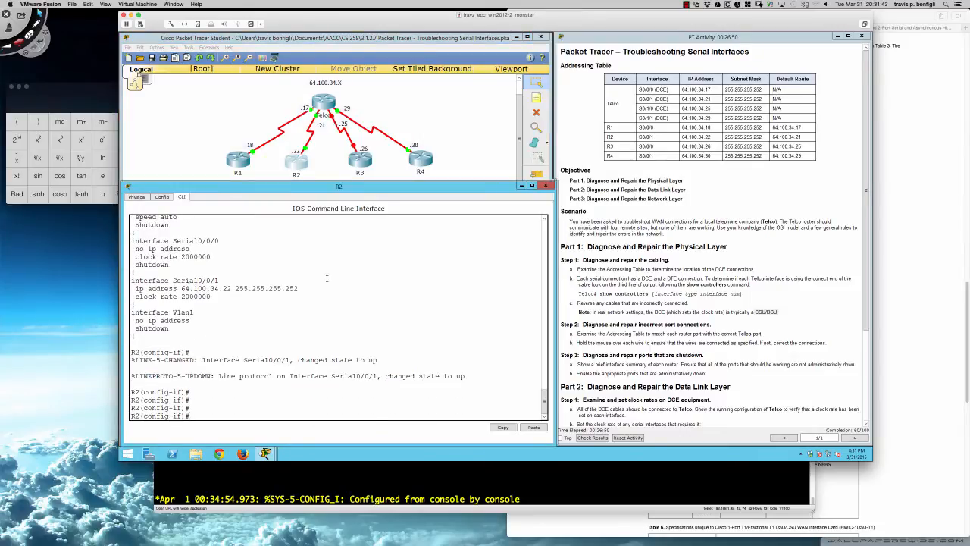
type("do sh run")
key("Return")
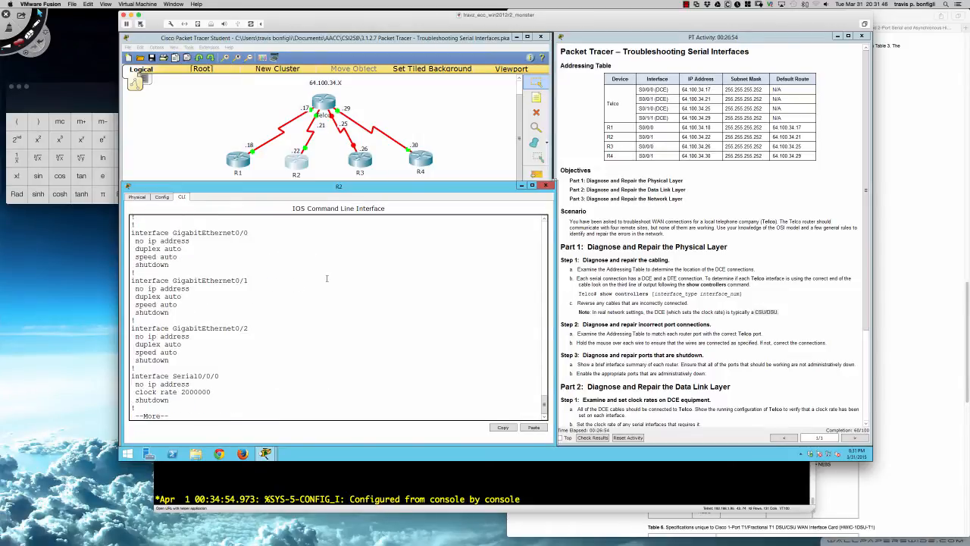
key("Return")
key("Return")
key("Return")
key("Return")
key("Return")
key("Return")
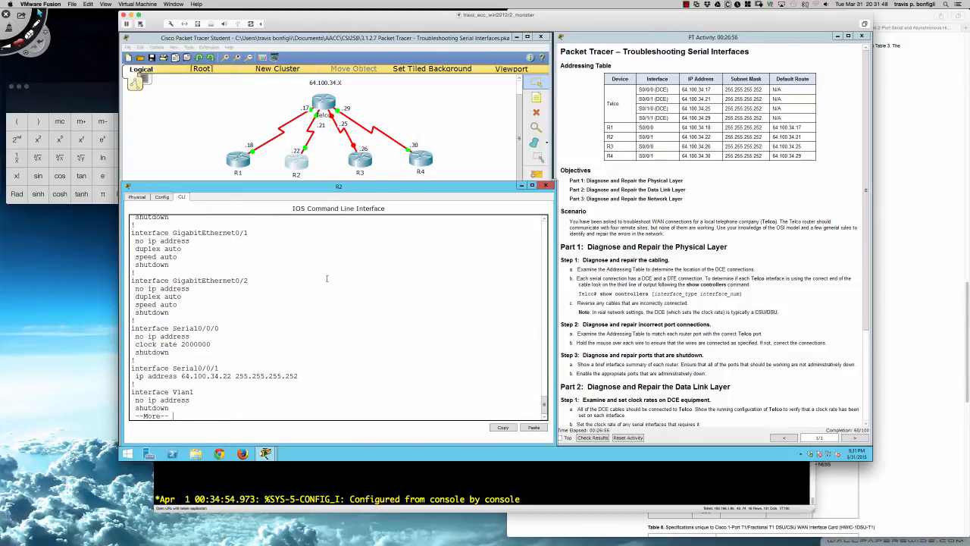
key("Return")
key("Return")
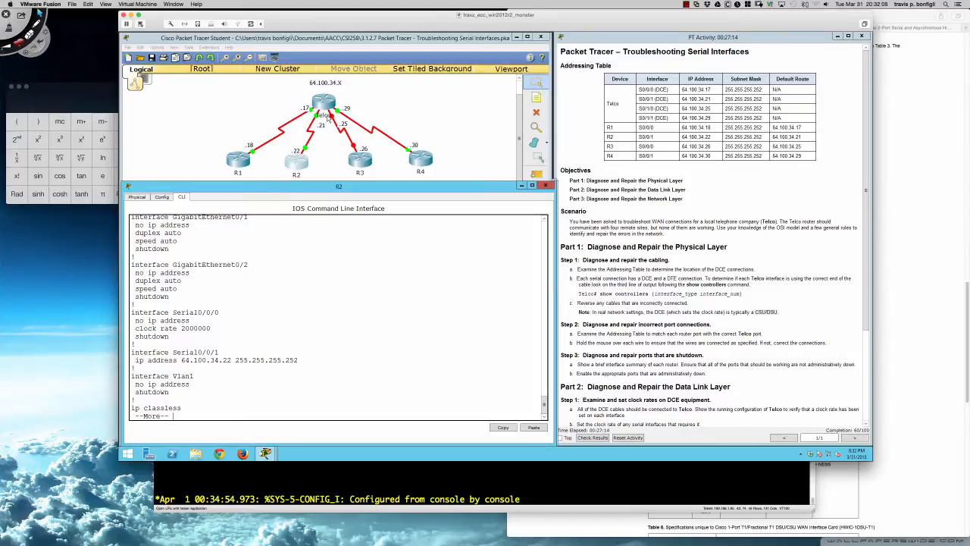
Leave the paged output and ping Telco at 64.100.34.21 from R2
type("q")
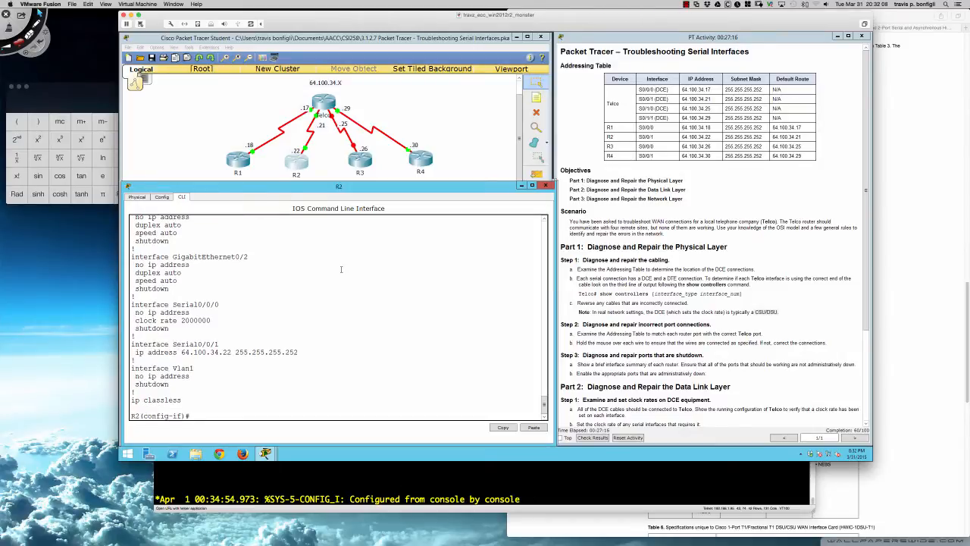
type("do ping 64.100.34.21")
key("Return")
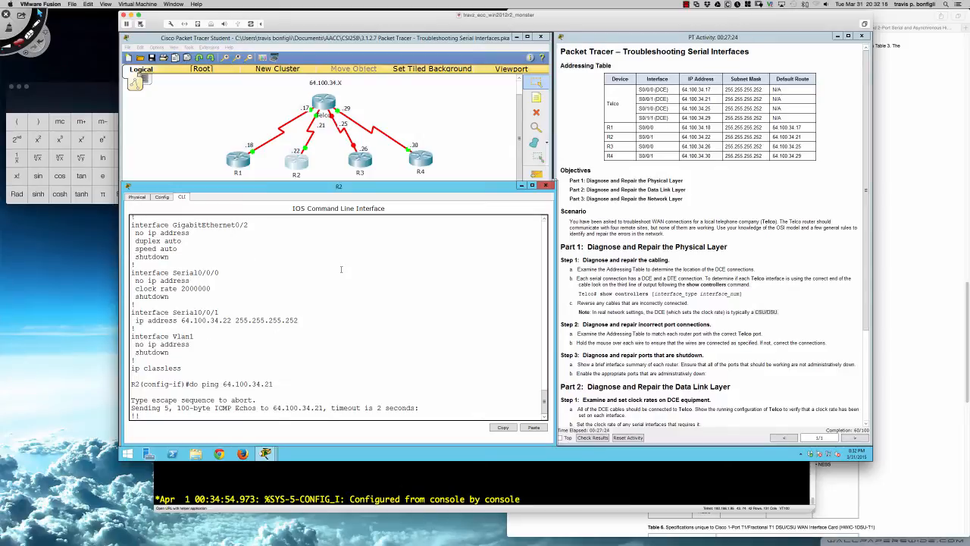
Open R3's command line below the topology in a widened window and enter privileged EXEC mode
left_click(356, 160)
left_click_drag(437, 151, 181, 232)
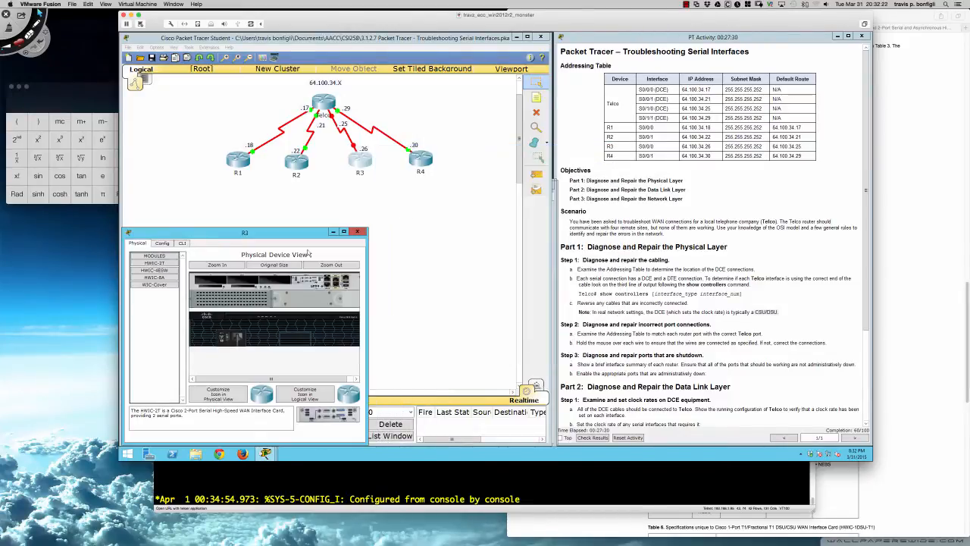
left_click_drag(369, 287, 556, 286)
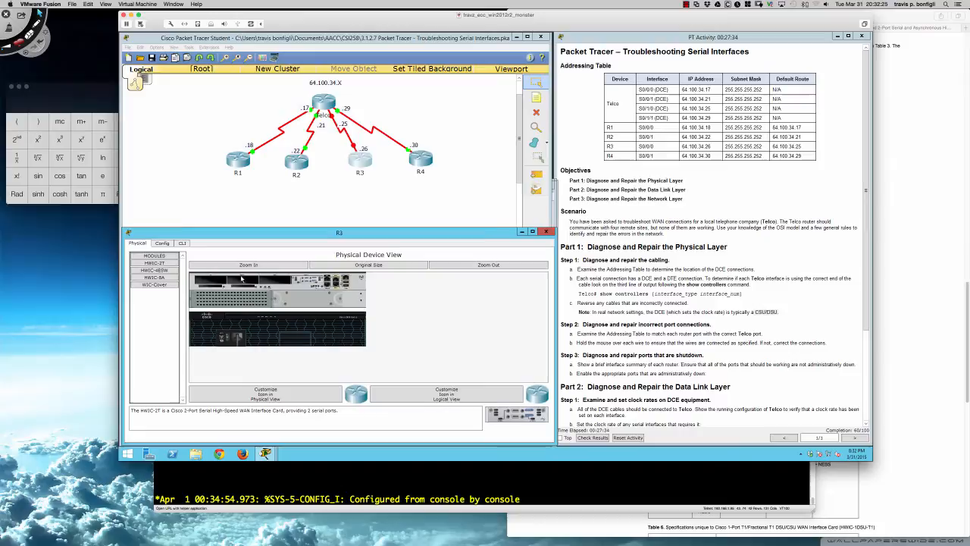
left_click(182, 243)
key("Return")
key("Return")
key("Return")
key("Return")
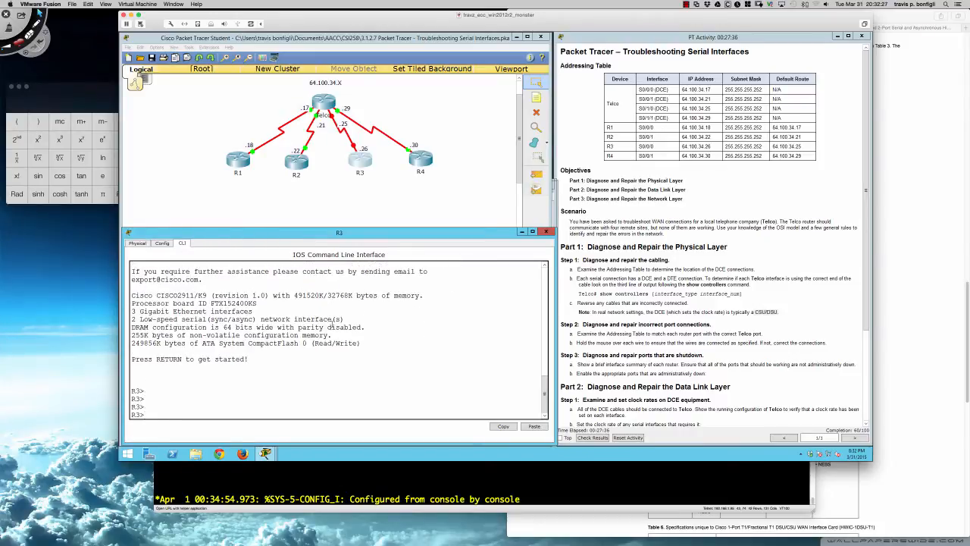
type("en")
key("Return")
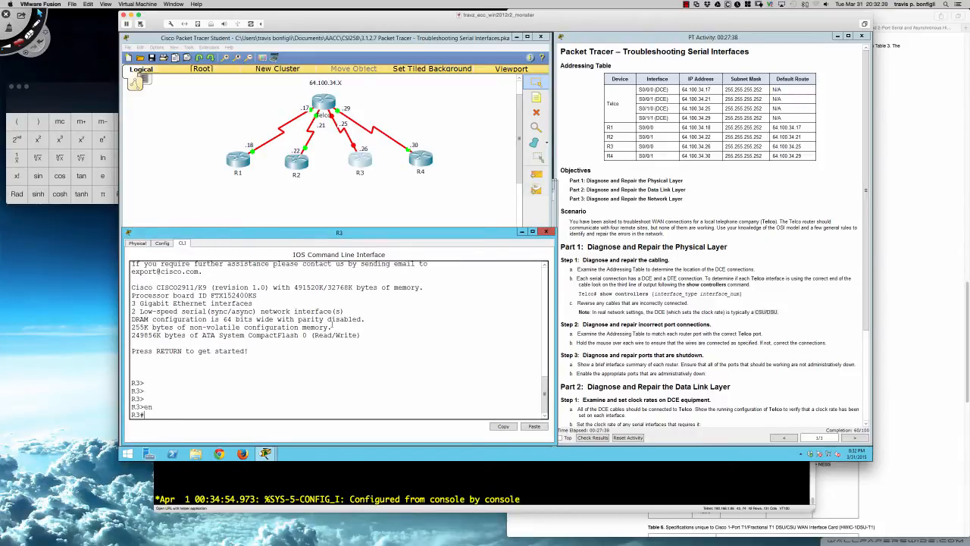
Show the controller details of R3's s0/0/0 interface and examine its cable type and clock detection
type("sh controller")
key("Tab")
type("s")
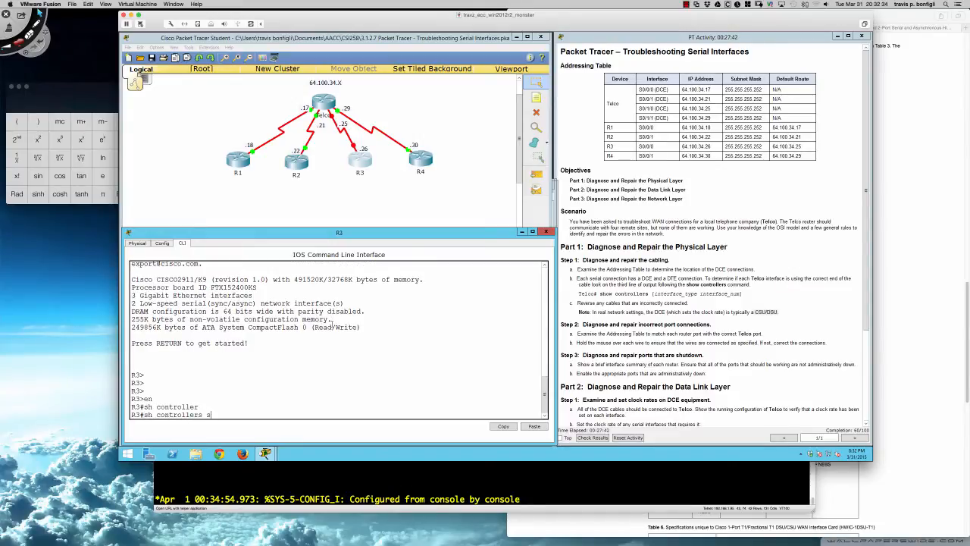
type("0/0/0")
key("Return")
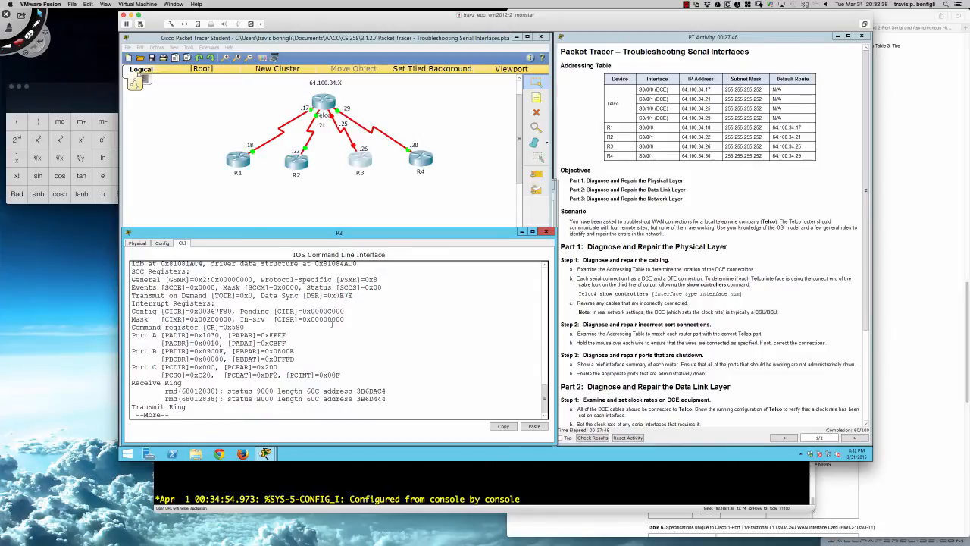
scroll(303, 324, "up", 1)
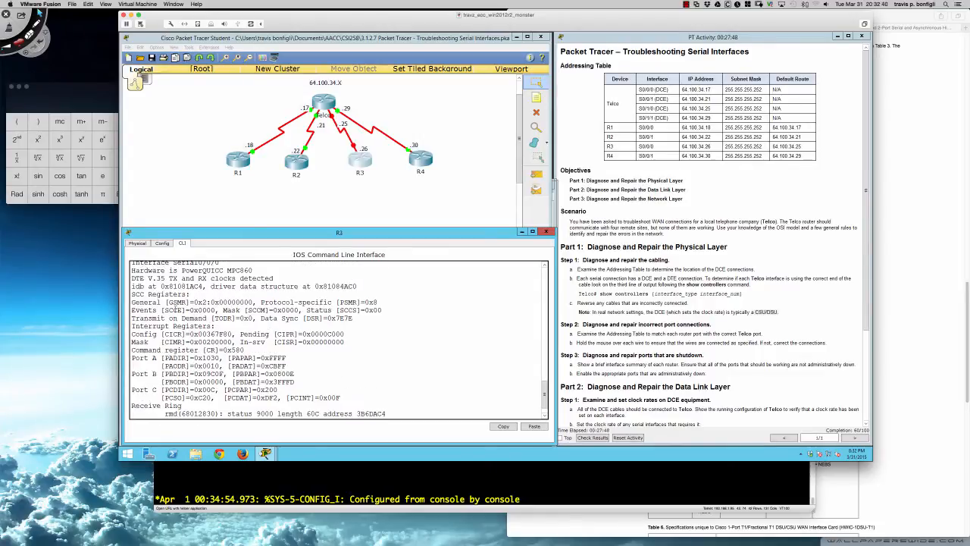
Check the cable and clock line of R3's controller output, leave it, and show R3's brief IP interface summary
left_click_drag(148, 279, 274, 279)
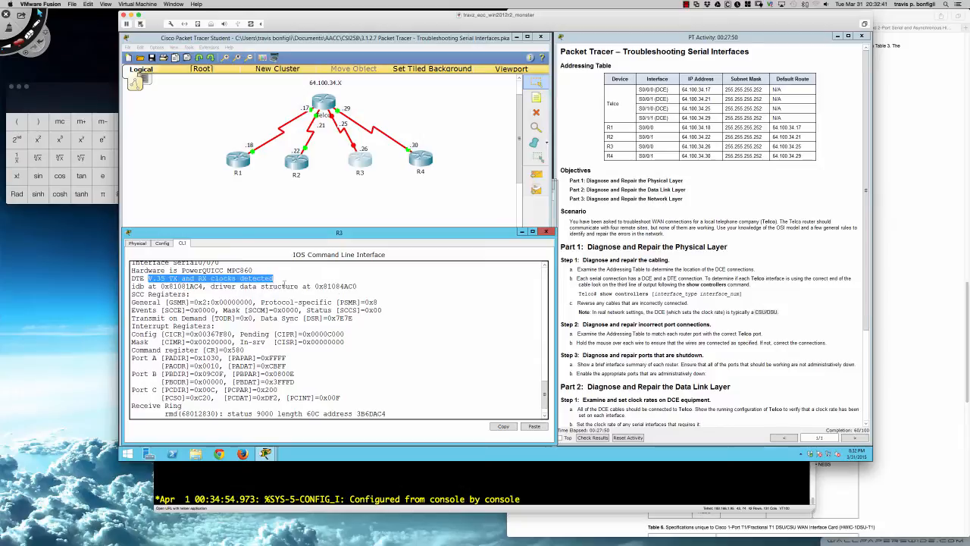
left_click(419, 351)
key("space")
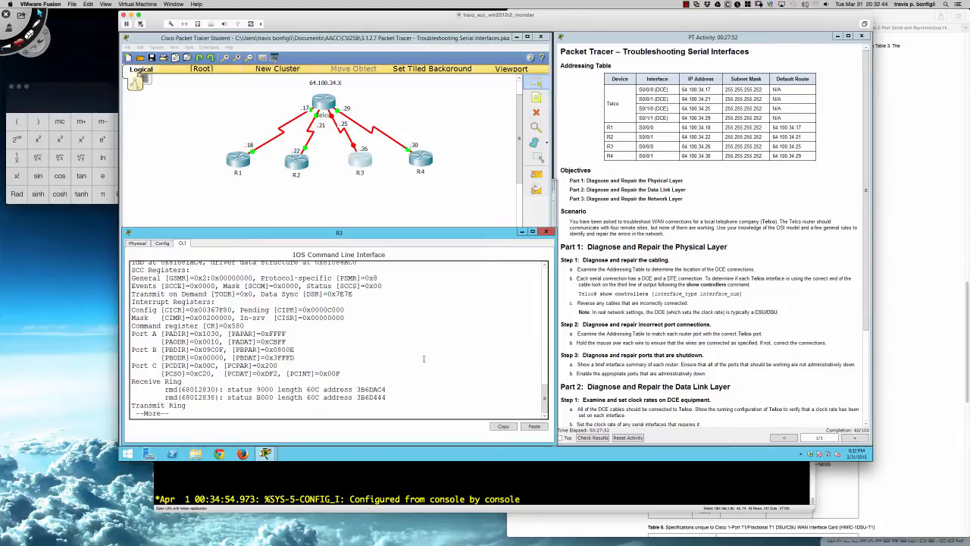
type("sh ip int bri")
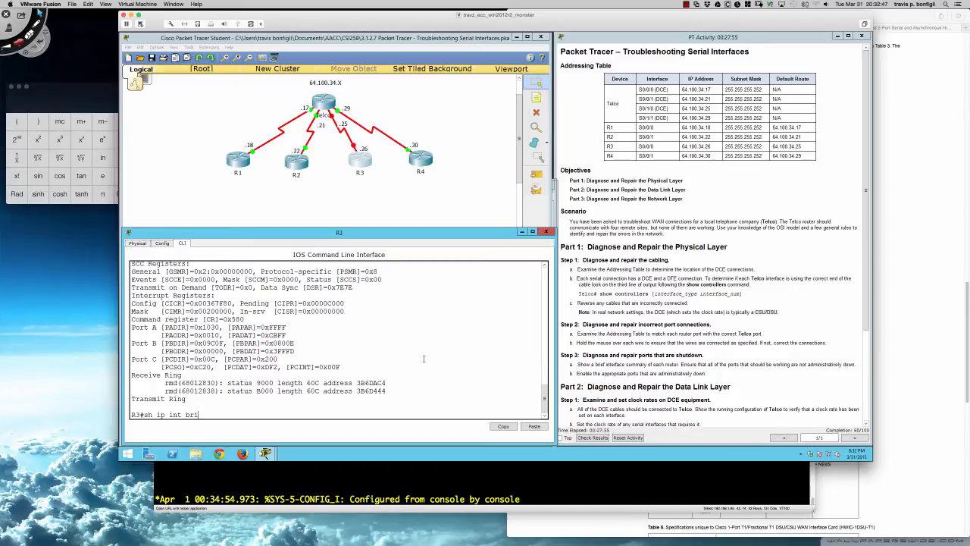
key("Return")
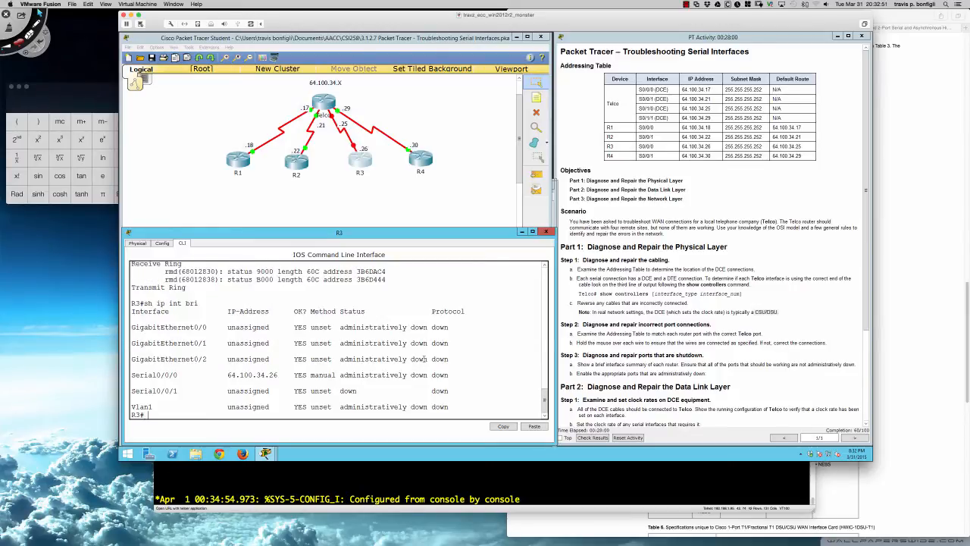
Display R3's running configuration, page to its Serial0/0/0 and Serial0/0/1 sections, and leave the output
type("do sh run")
key("Return")
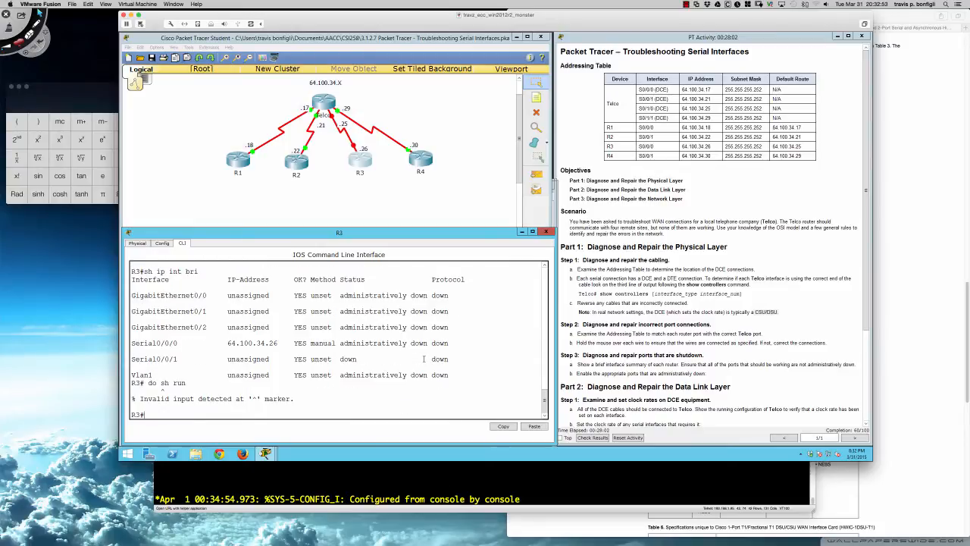
type("sh run")
key("Return")
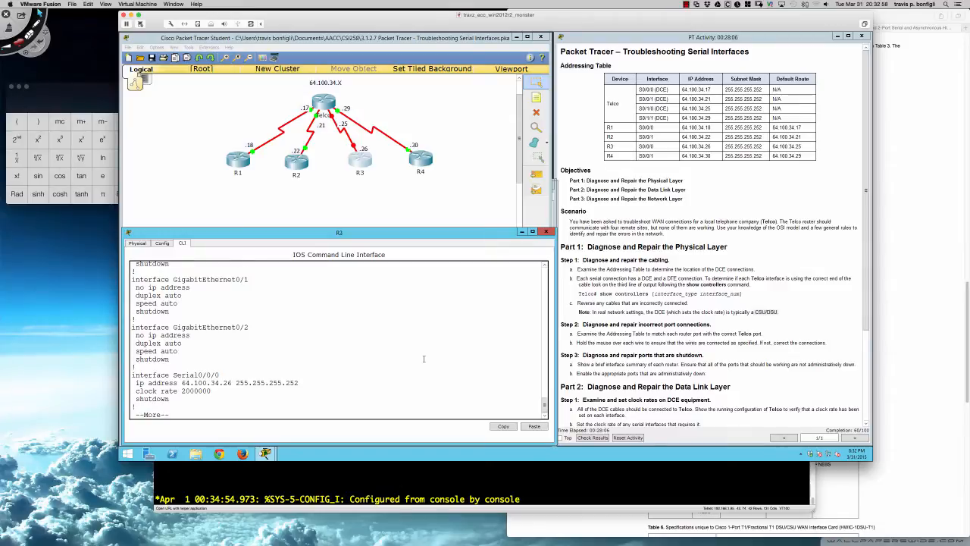
key("Return")
key("Return")
key("Return")
key("Return")
type("q")
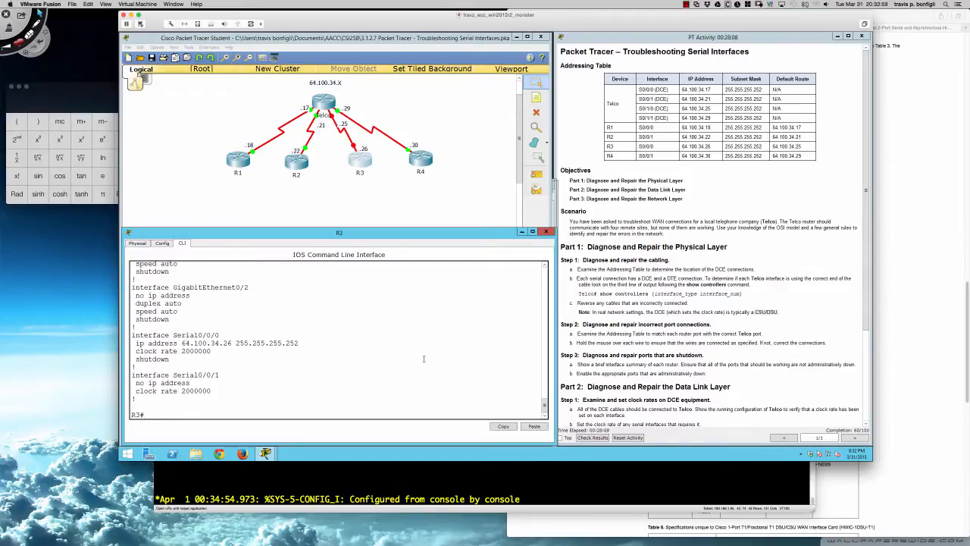
Enter global configuration mode on R3 and enable interface s0/0/0 with no shutdown
type("conf t")
key("Return")
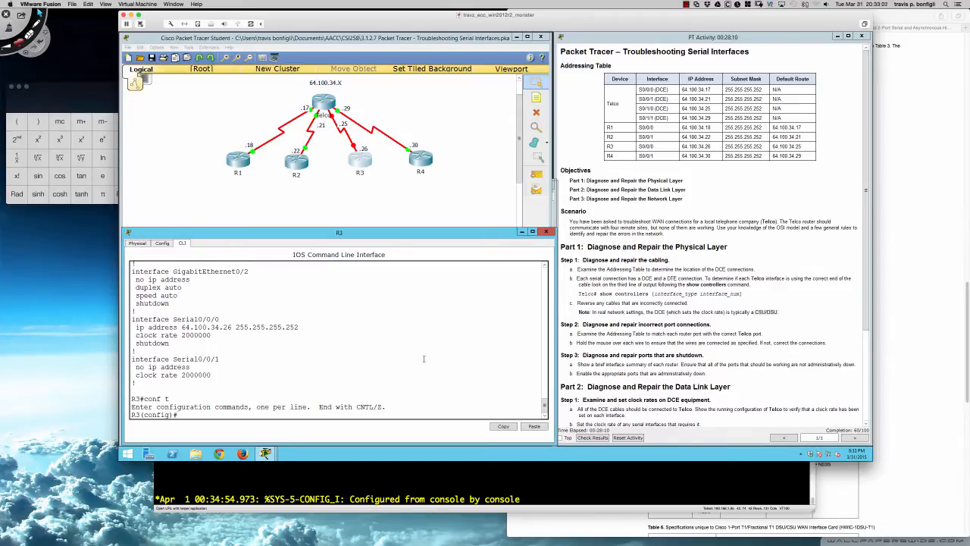
type("int s0/0/0")
key("Return")
type("no shut")
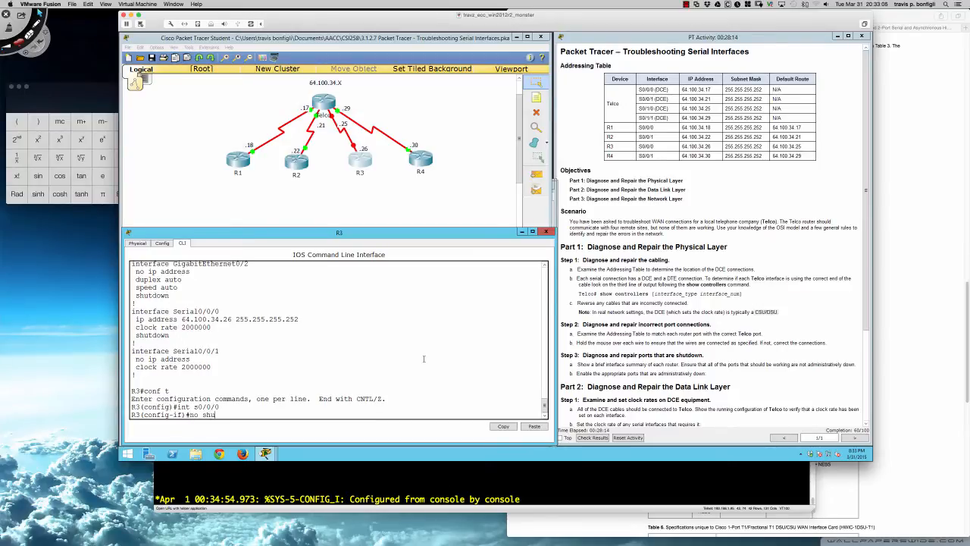
key("Return")
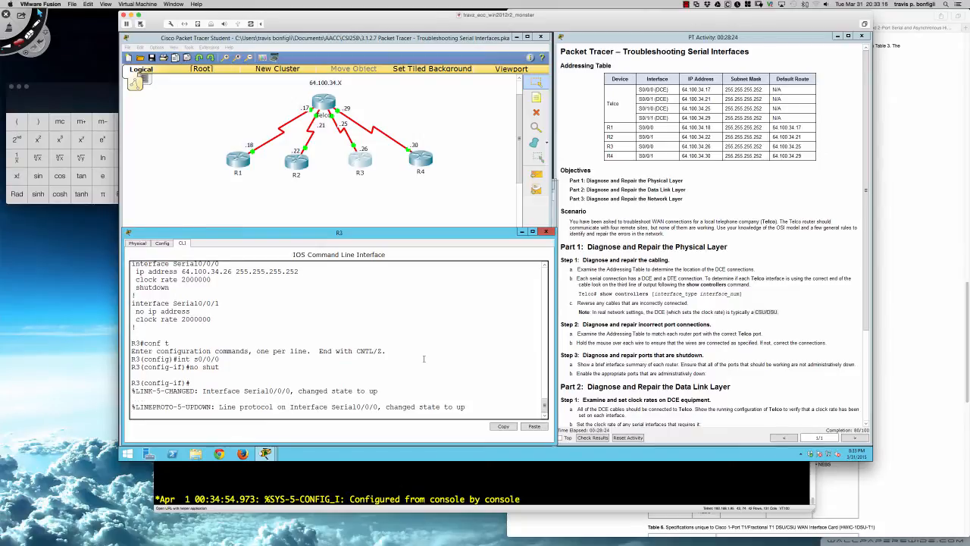
key("Return")
key("Return")
key("Return")
key("Return")
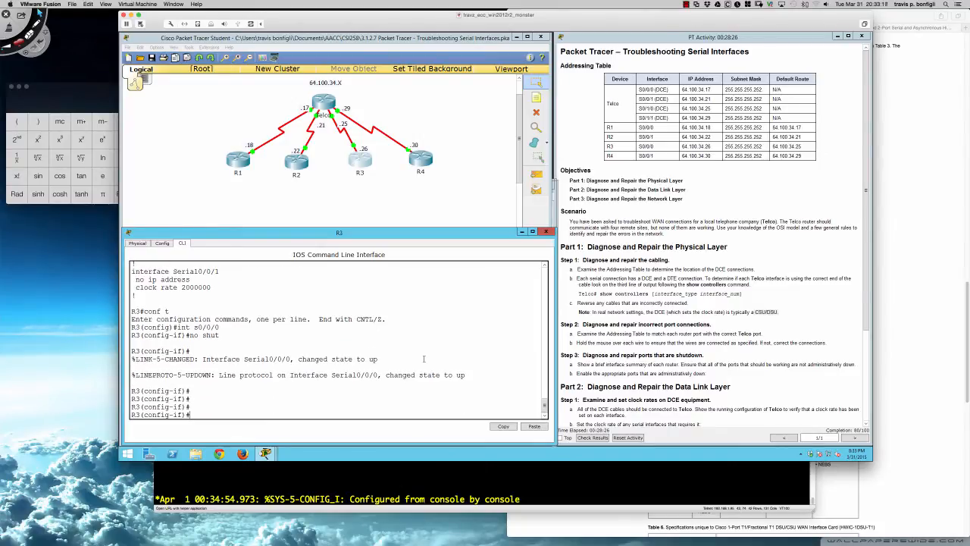
Show R3's brief IP interface summary from configuration mode and check the Serial0/0/0 status
type("do sh ip int bri")
key("Return")
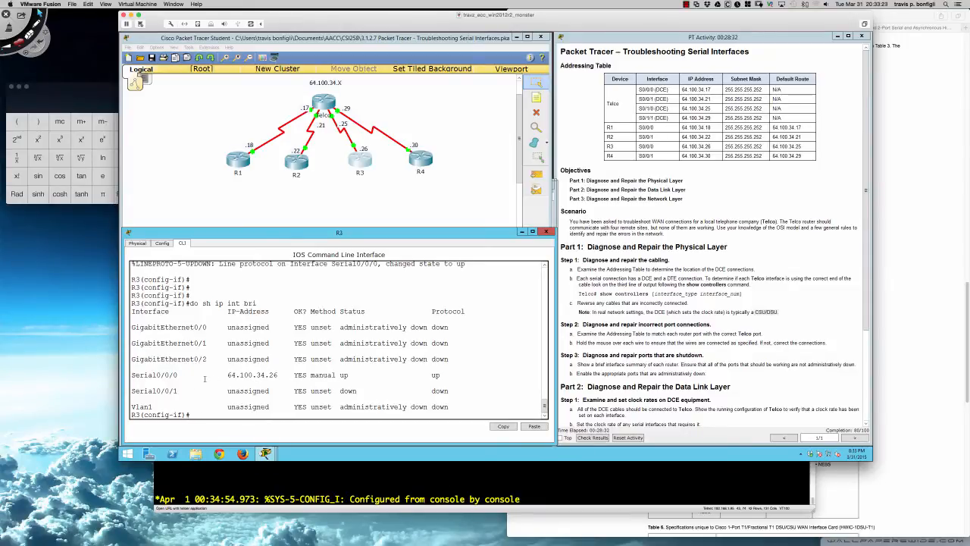
left_click_drag(132, 374, 444, 375)
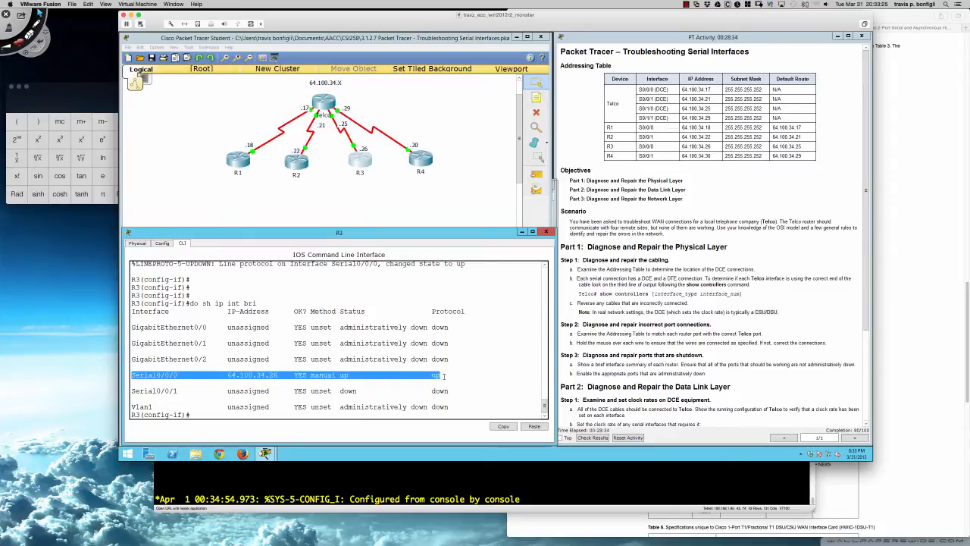
Ping Telco at 64.100.34.25 from R3's interface configuration mode
left_click(451, 376)
type("do ping")
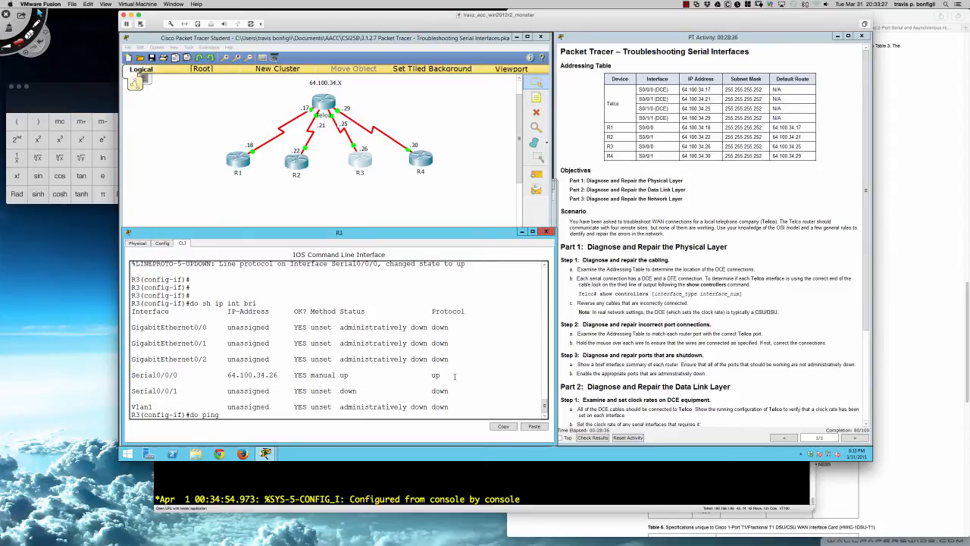
type(" 64.100.34.25")
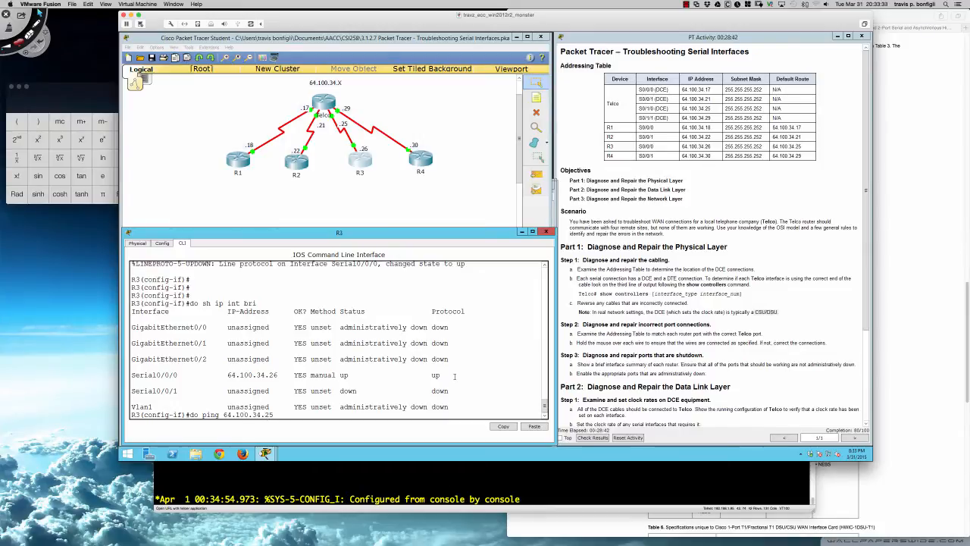
key("Return")
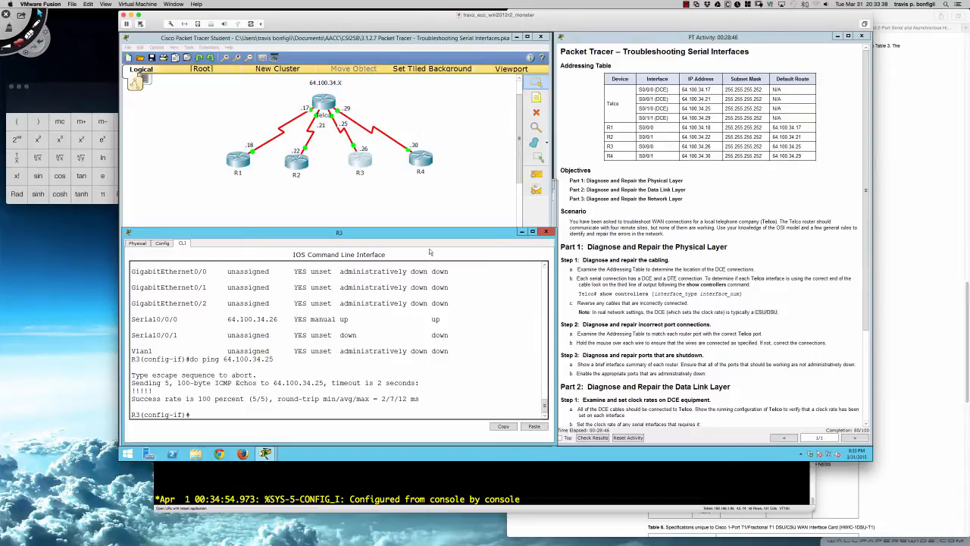
Open R4's command line below the topology in an enlarged window and enter privileged EXEC mode
left_click(420, 162)
left_click_drag(476, 157, 222, 239)
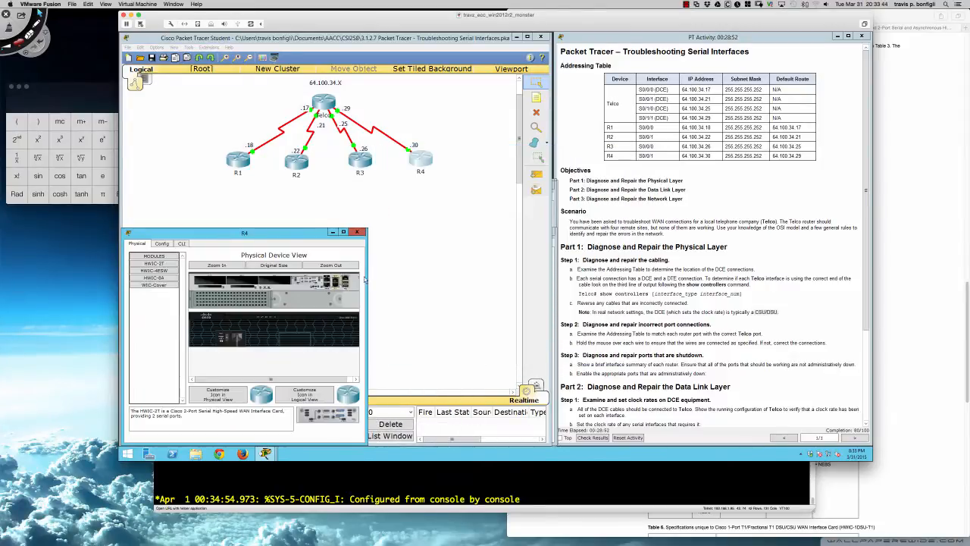
left_click_drag(367, 278, 556, 275)
left_click_drag(469, 228, 468, 182)
left_click(182, 196)
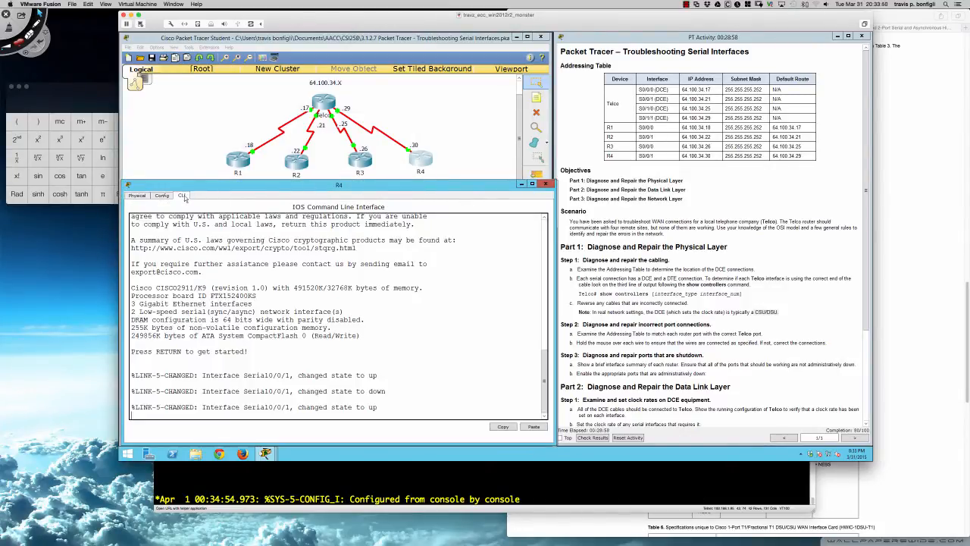
key("Return")
key("Return")
key("Return")
key("Return")
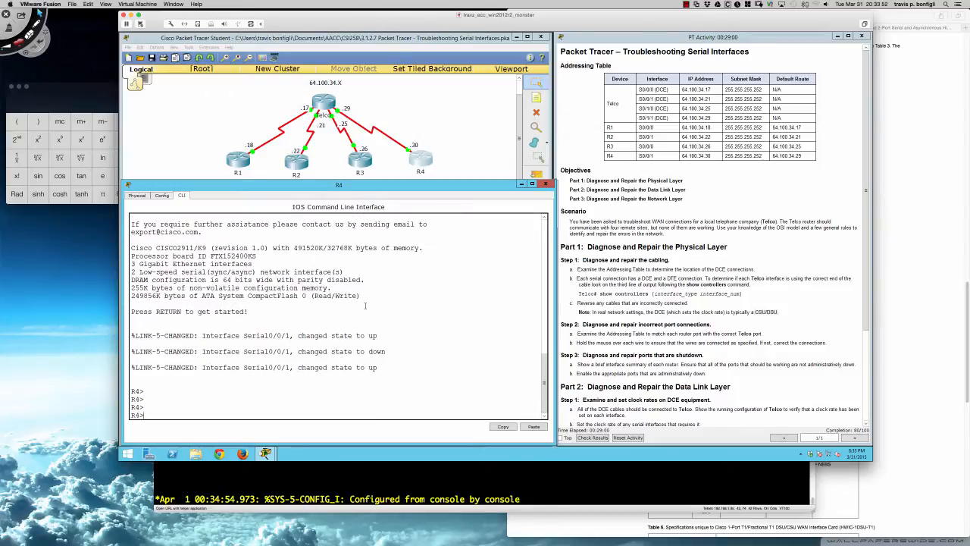
type("en")
key("Return")
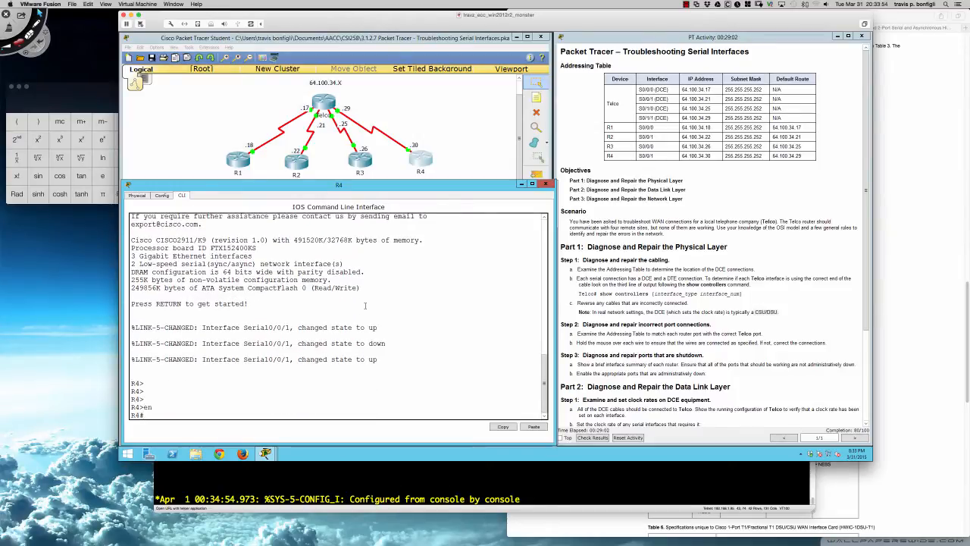
Show R4's brief IP interface summary and check the status and protocol of Serial0/0/1
type("sh ip int bri")
key("Return")
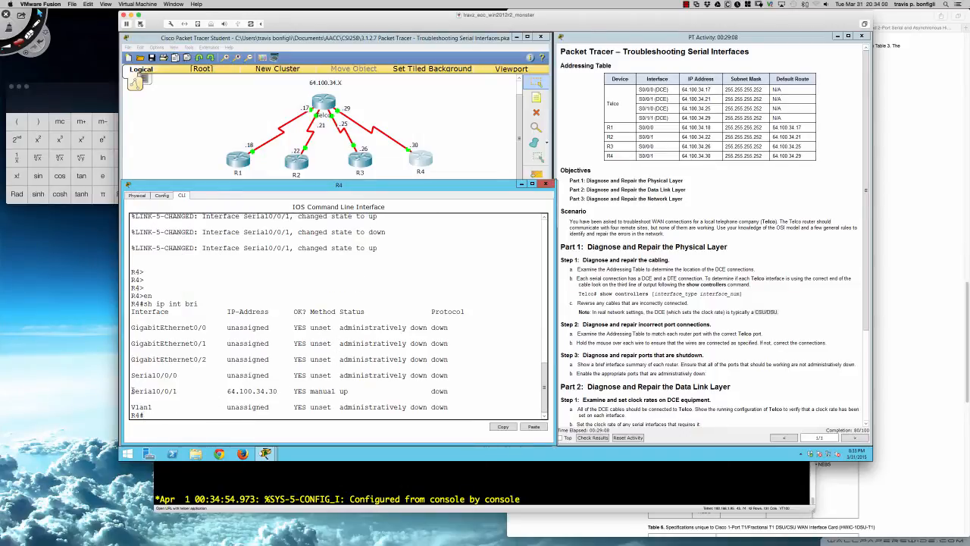
left_click_drag(131, 391, 451, 392)
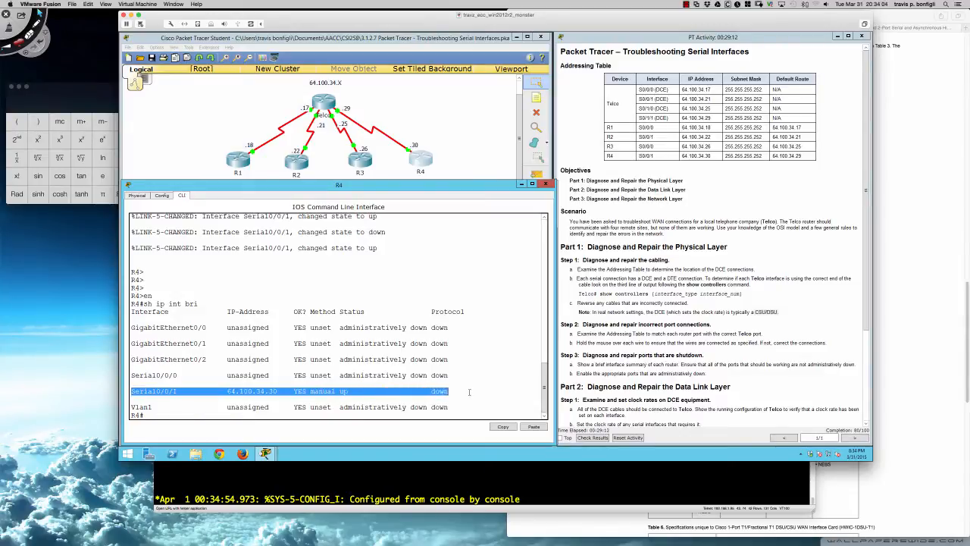
Show the controller details of R4's s0/0/1 interface, consulting the activity's addressing table for the correct port
left_click(470, 392)
type("sh controll")
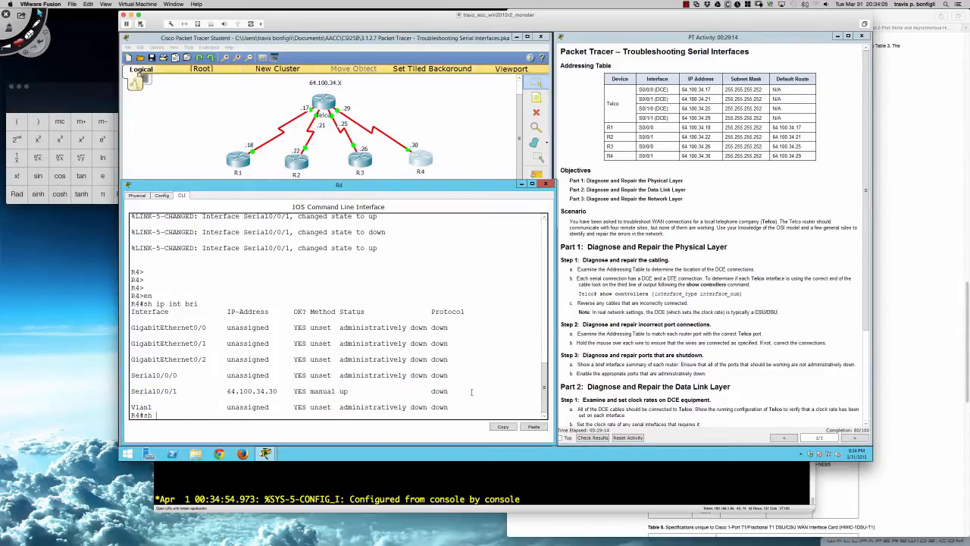
key("Tab")
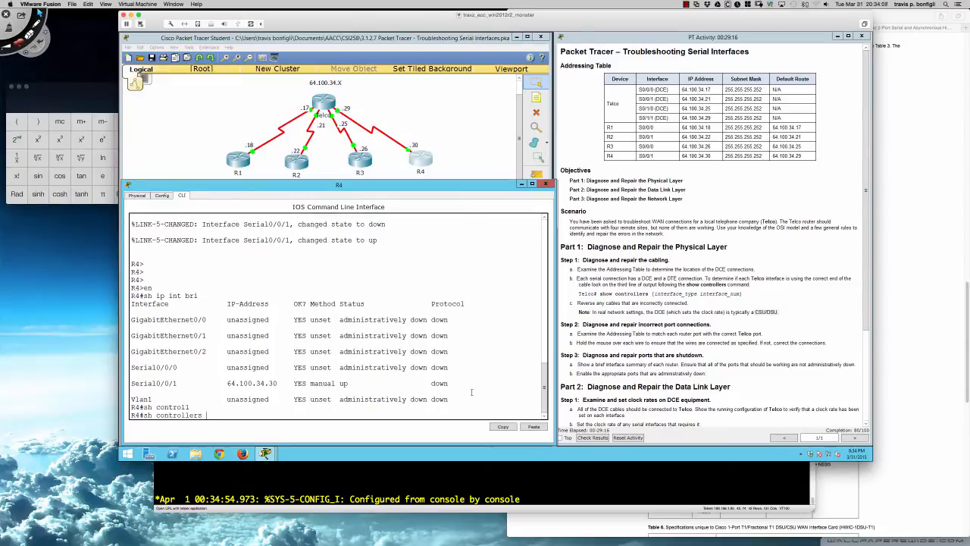
type("s0/0/")
scroll(626, 164, "down", 1)
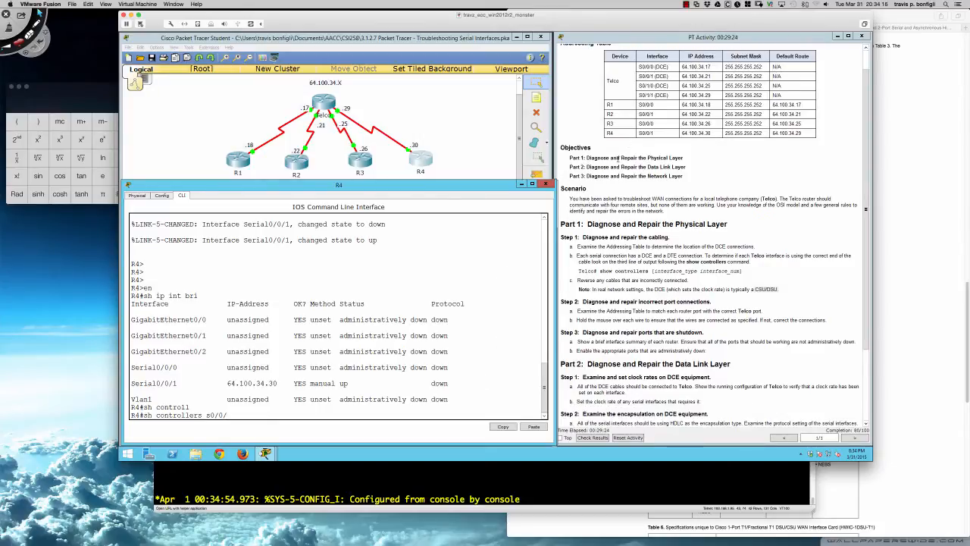
scroll(613, 156, "up", 1)
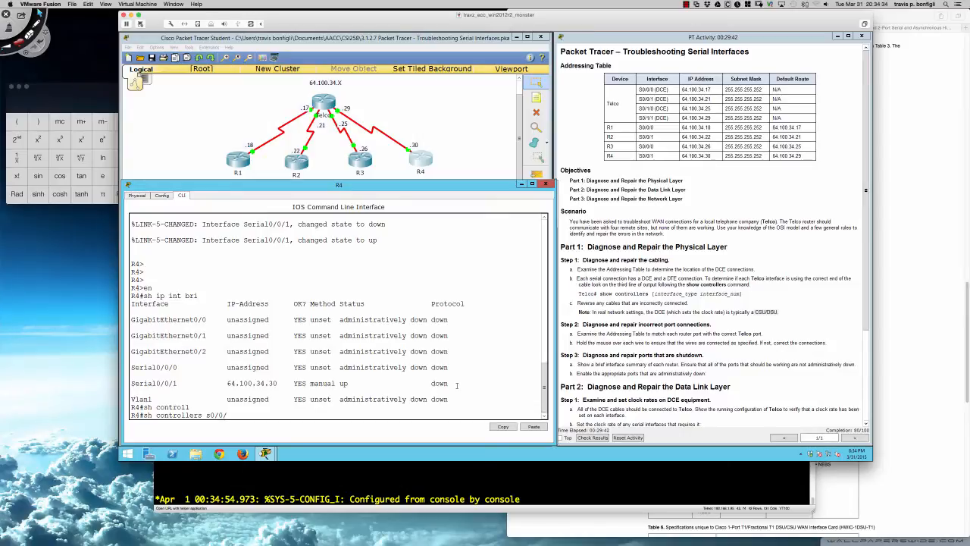
type("1")
key("Return")
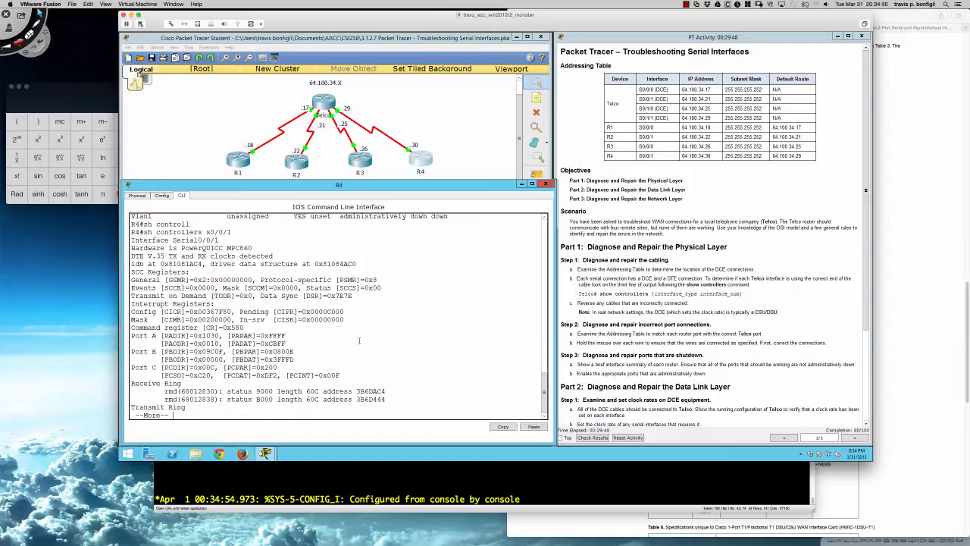
key("space")
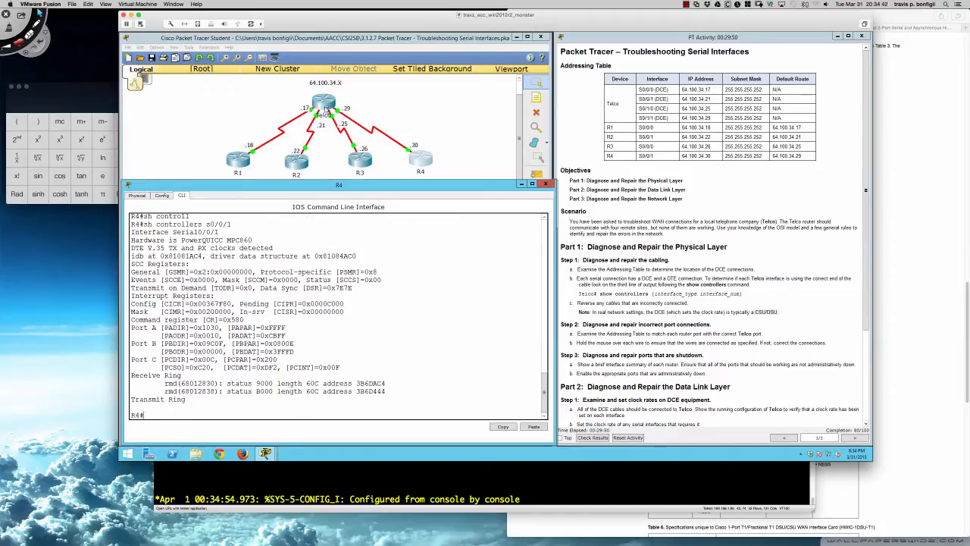
Display R4's running configuration and examine the encapsulation setting in the Serial0/0/1 section
type("sh run")
key("Return")
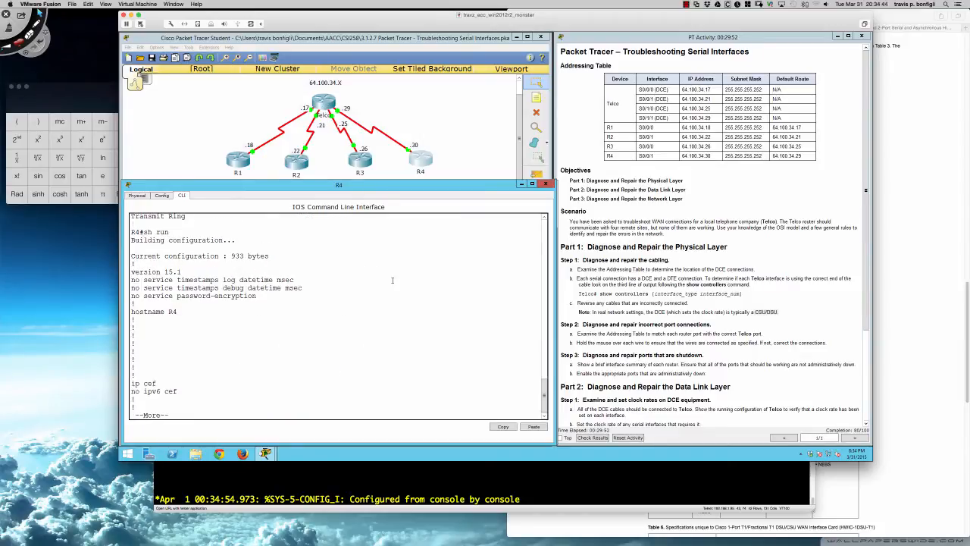
key("Return")
key("Return")
key("Return")
key("Return")
key("Return")
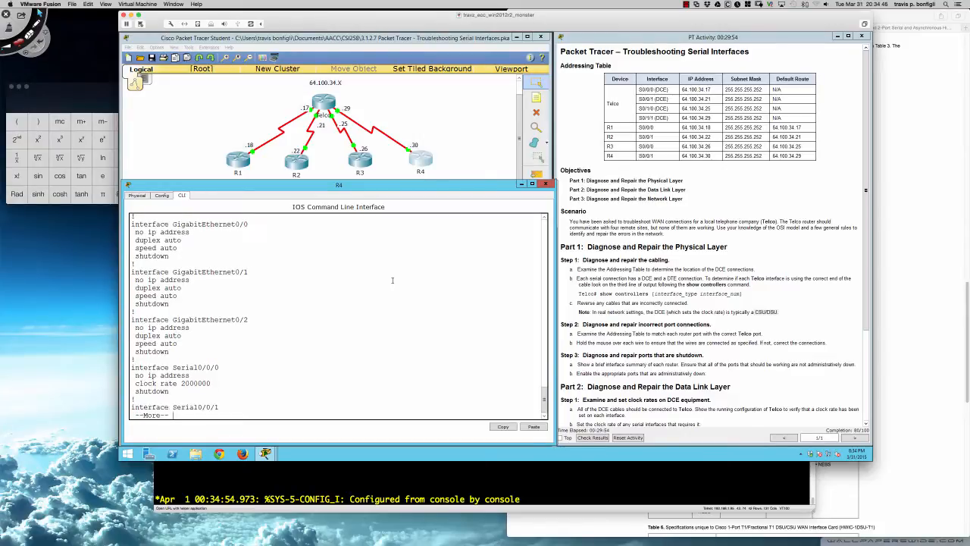
key("Return")
key("Return")
key("Return")
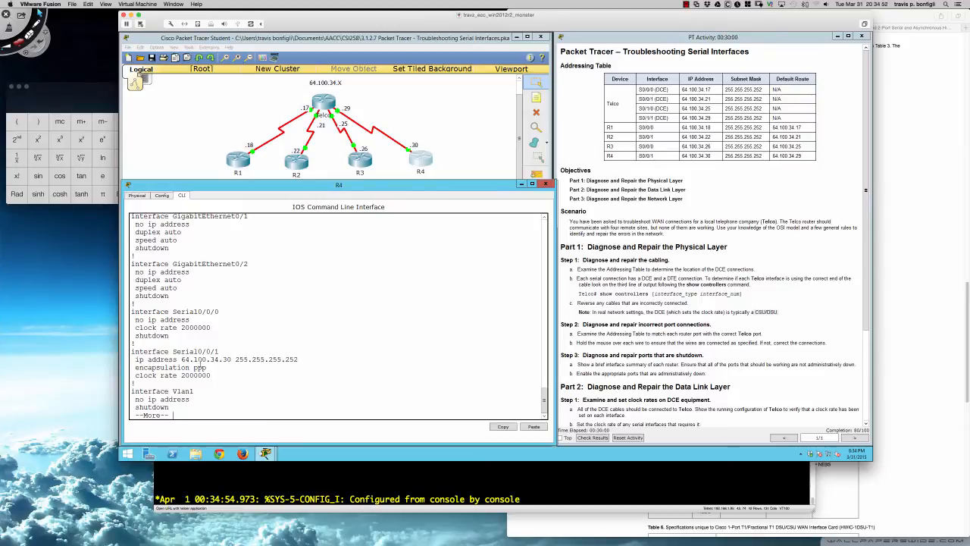
left_click_drag(206, 367, 135, 368)
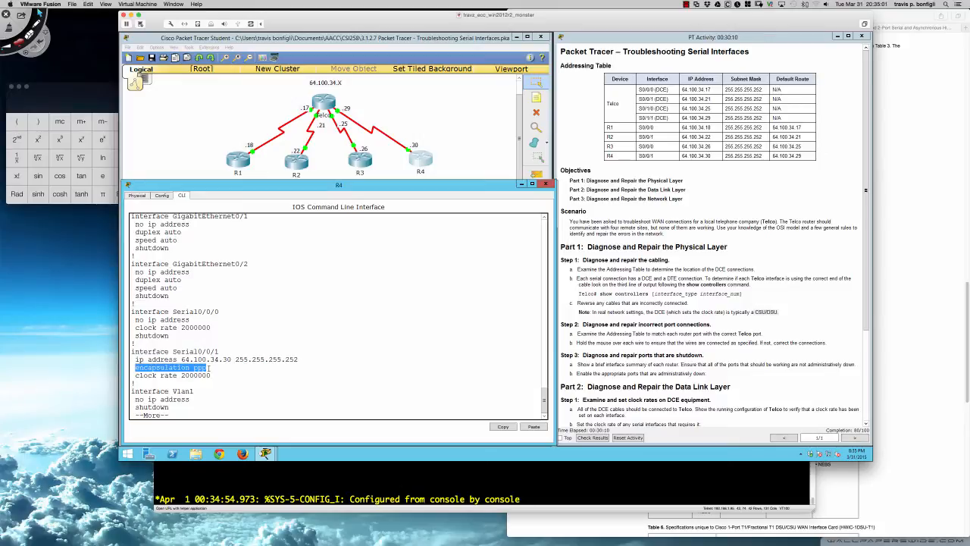
Switch to Safari and review the Wikipedia article on High-Level Data Link Control
key("super+Tab")
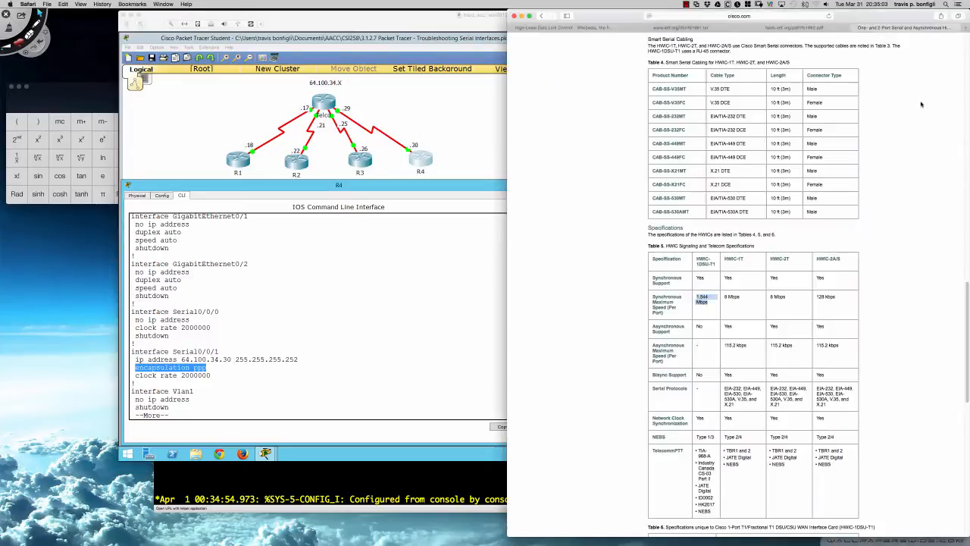
left_click(602, 28)
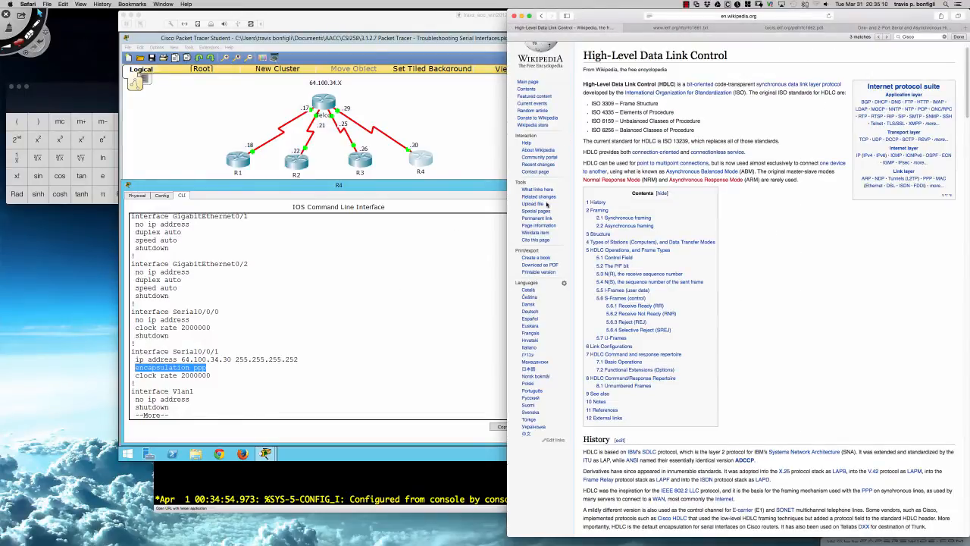
scroll(637, 73, "up", 1)
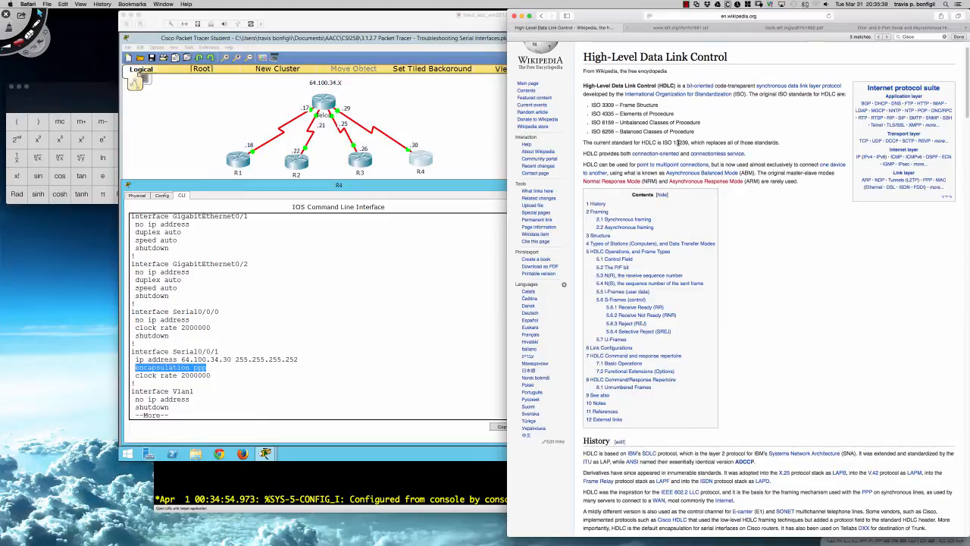
Examine the HDLC article's History passage about vendors such as Cisco implementing their own protocol variants
scroll(678, 145, "down", 3)
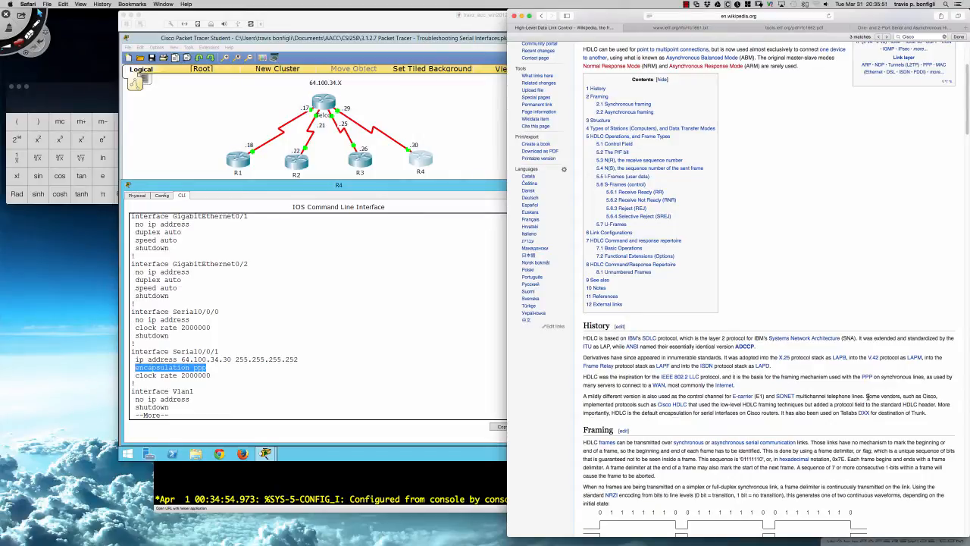
left_click_drag(865, 395, 937, 396)
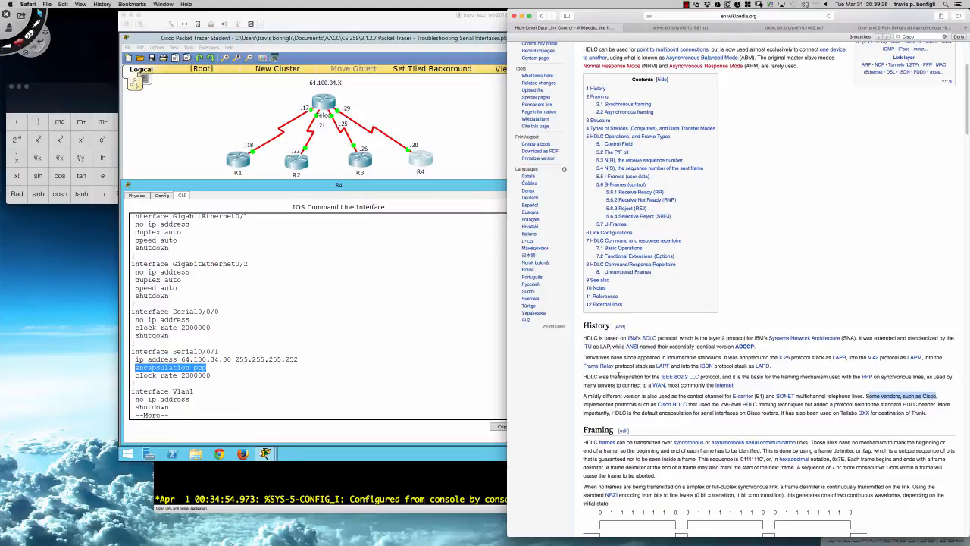
Switch back to Packet Tracer and examine the encapsulation line under Serial0/0/1 in R4's running configuration
left_click(495, 101)
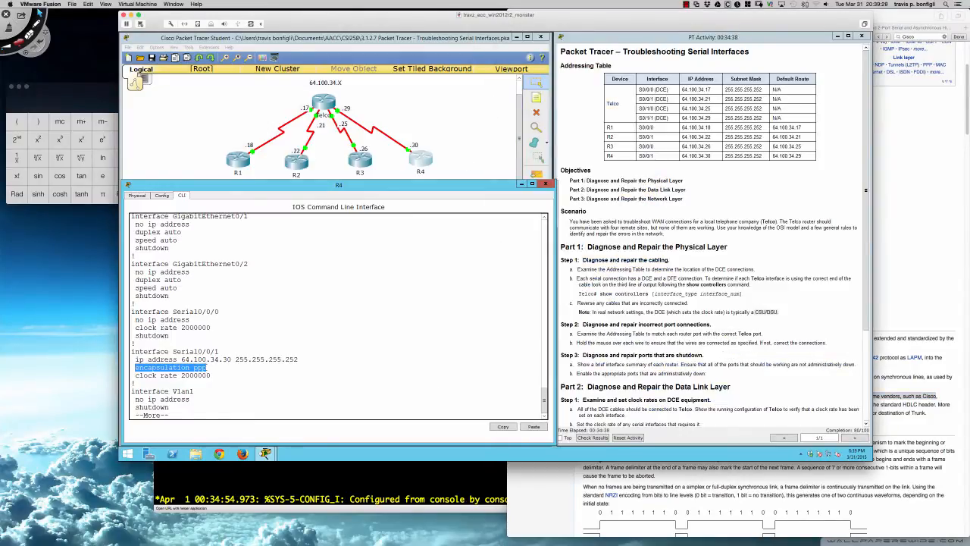
left_click_drag(207, 368, 135, 368)
left_click_drag(207, 368, 135, 368)
left_click(284, 367)
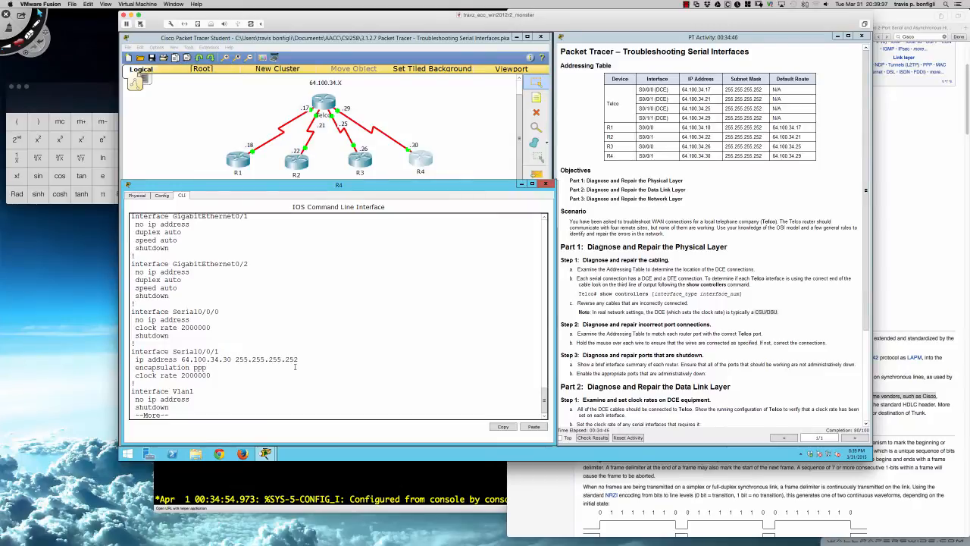
Show the controller details of R4's s0/0/1 interface and examine the full output from cable type to error counters
type("qsh control")
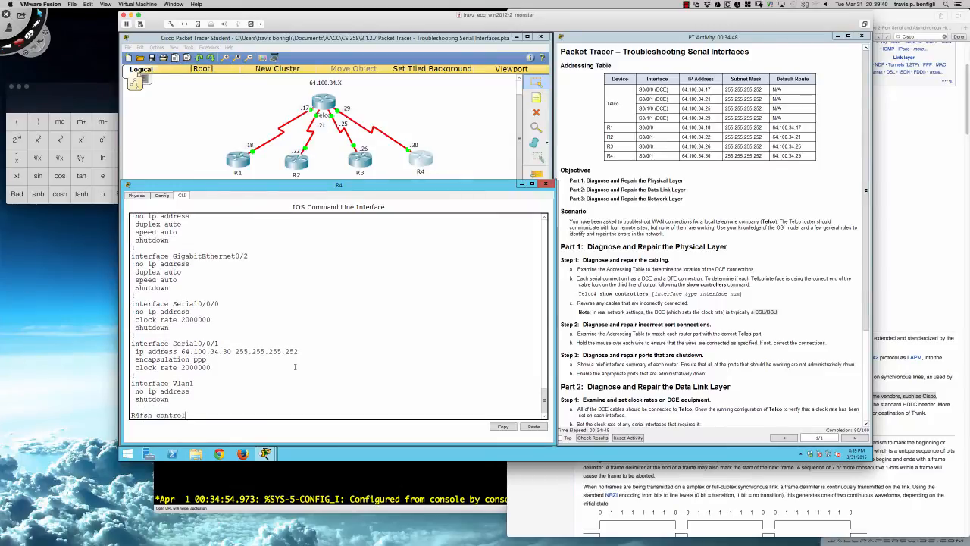
type("lers s0/0/1")
key("Return")
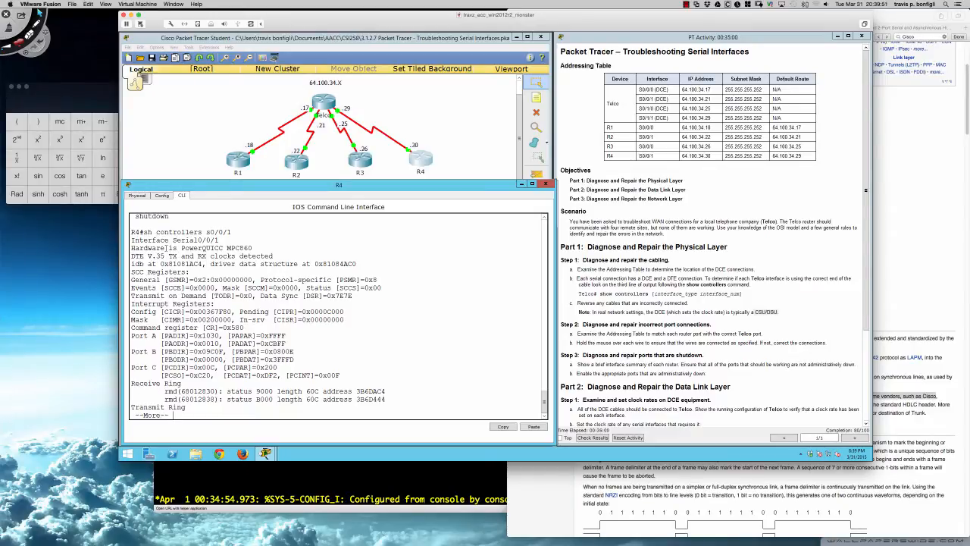
key("space")
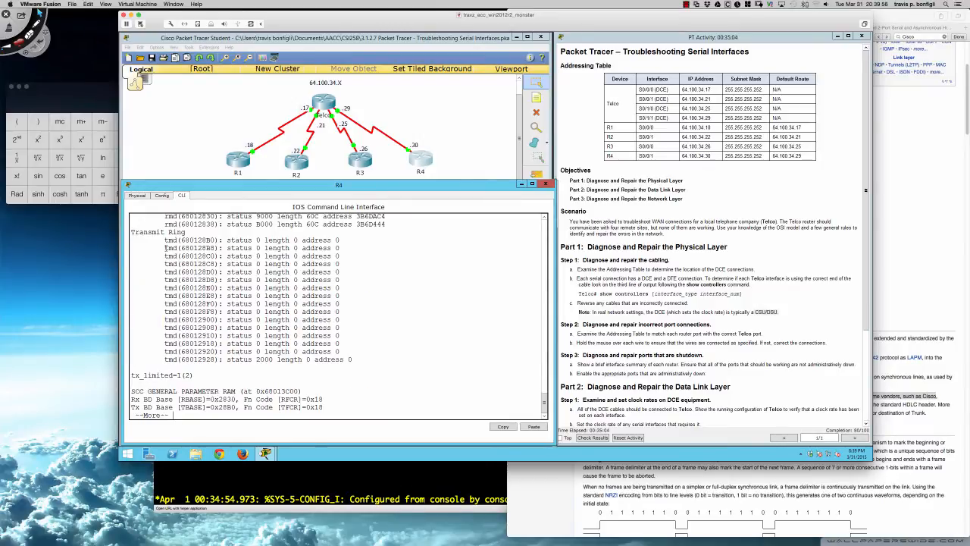
key("space")
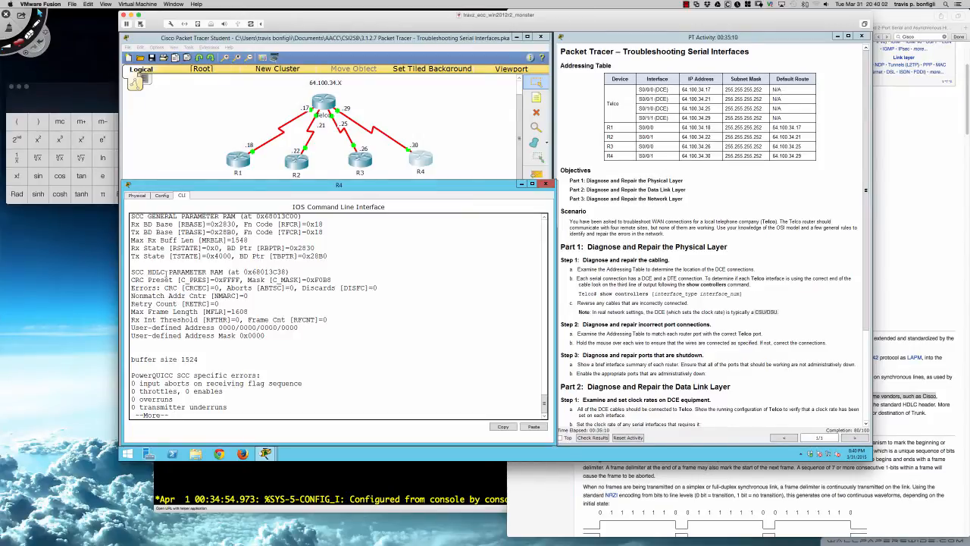
key("space")
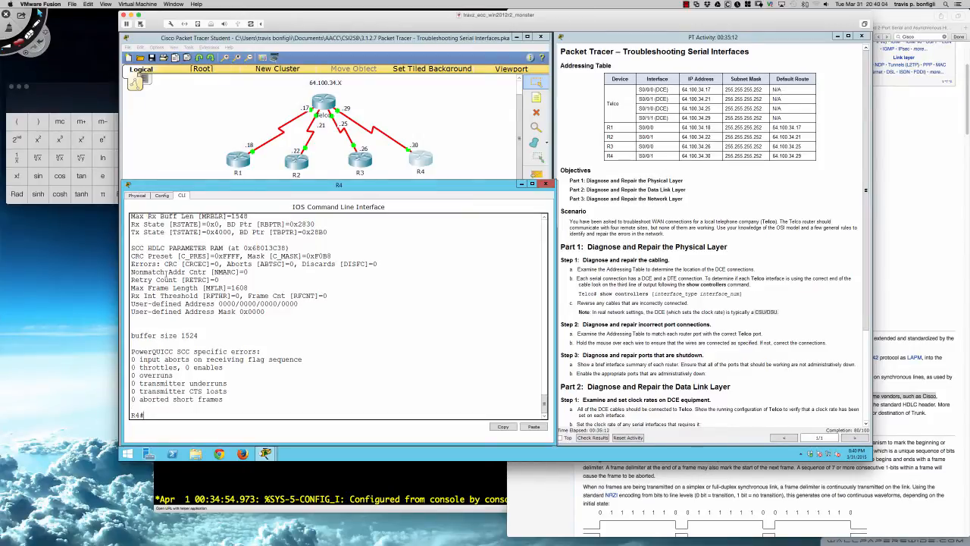
scroll(179, 294, "up", 5)
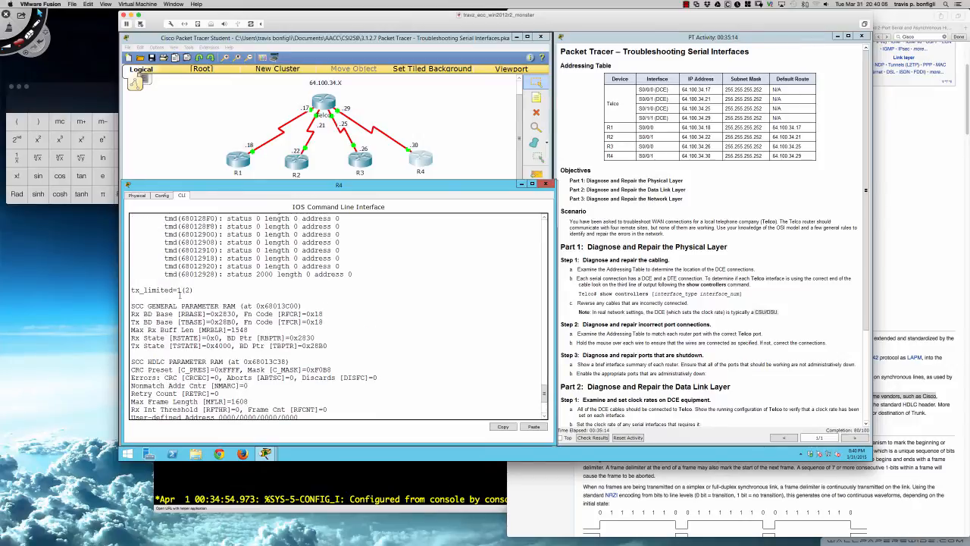
scroll(179, 294, "up", 1)
scroll(180, 295, "up", 9)
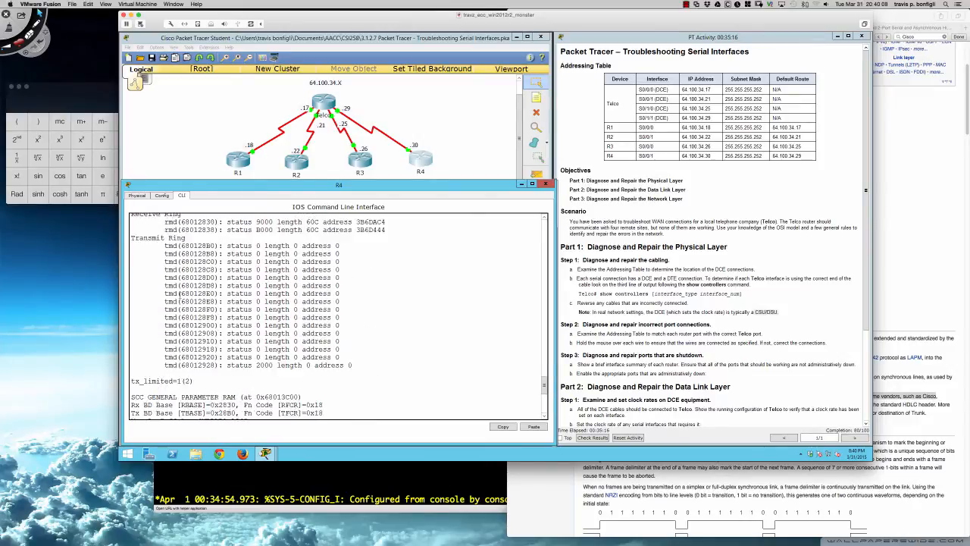
scroll(179, 295, "up", 2)
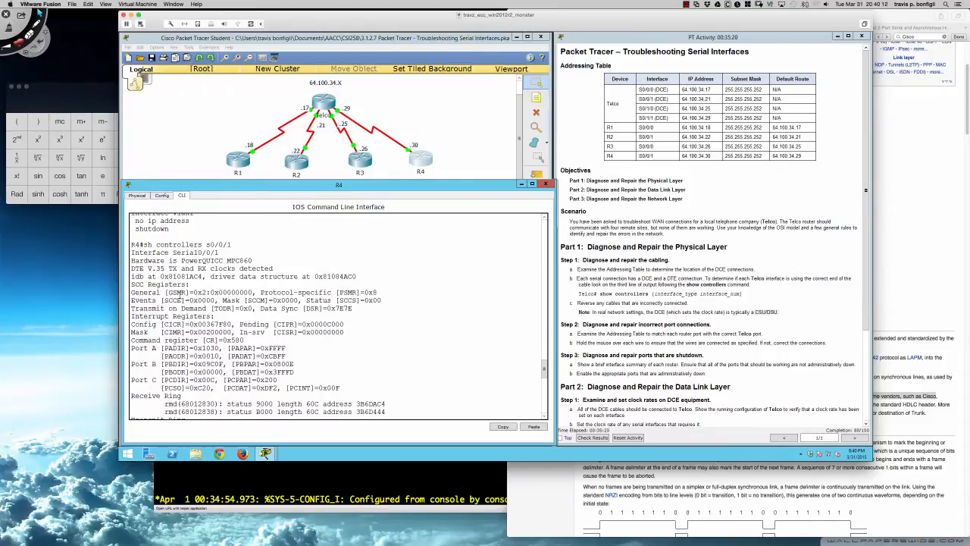
scroll(179, 293, "up", 1)
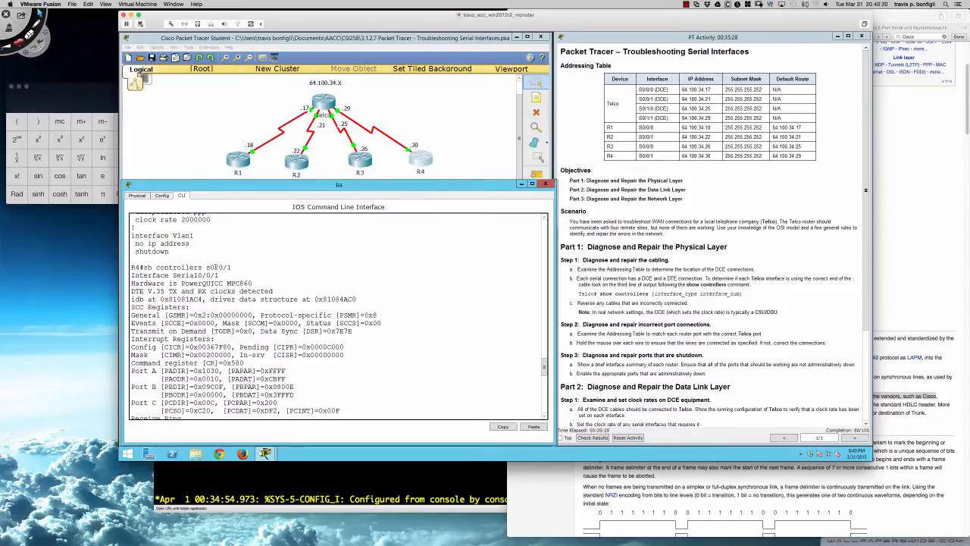
scroll(216, 267, "down", 2)
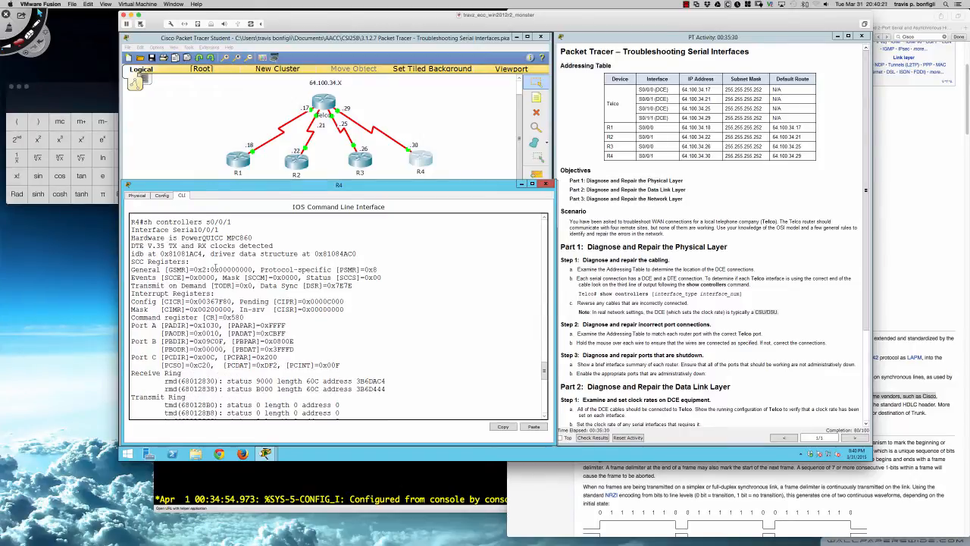
scroll(215, 267, "up", 4)
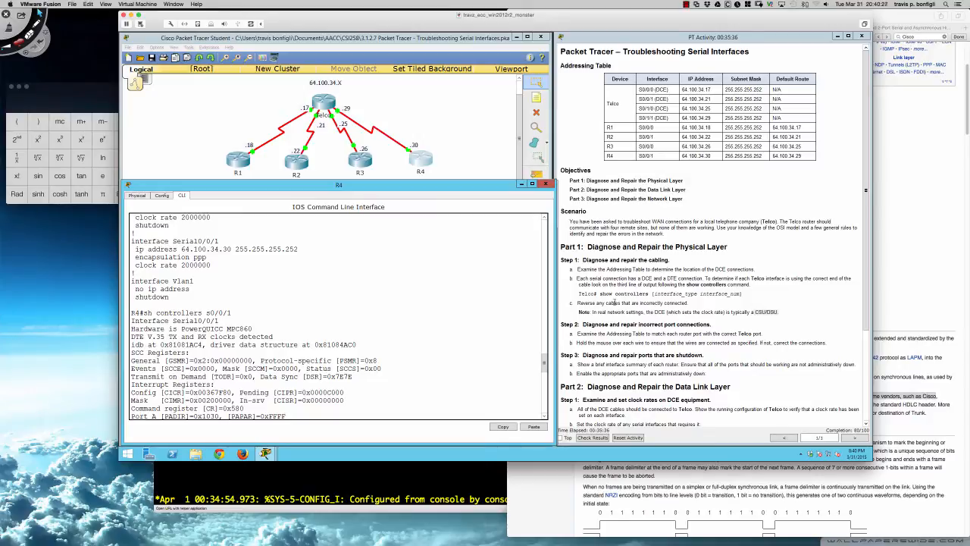
Consult the activity's encapsulation instructions, show R4's s0/0/1 interface details and examine the encapsulation setting
scroll(614, 302, "down", 3)
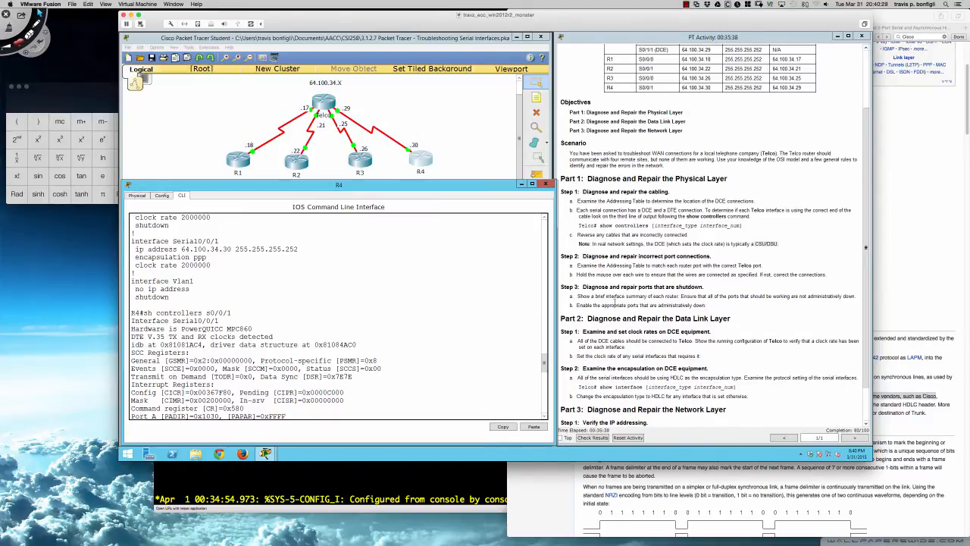
scroll(578, 331, "up", 1)
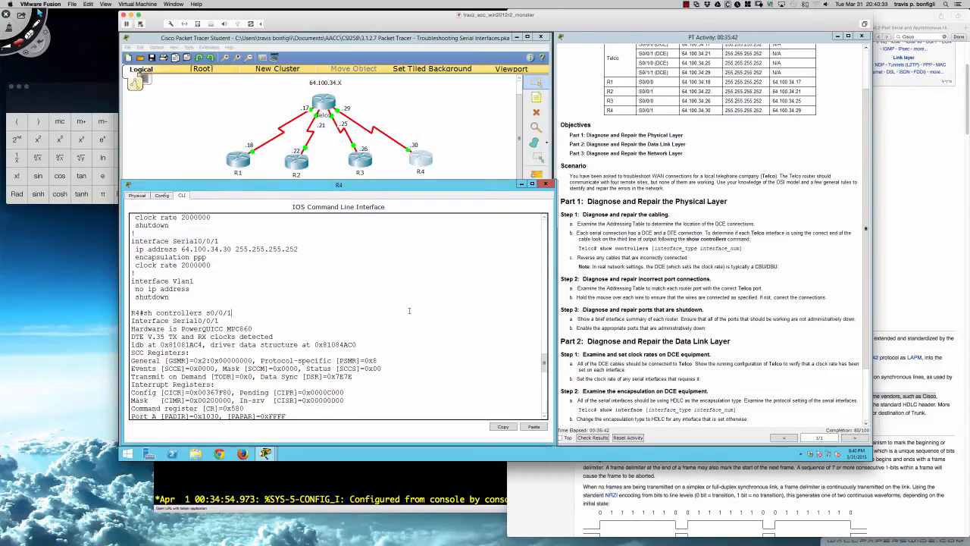
key("Return")
type("sh inter s")
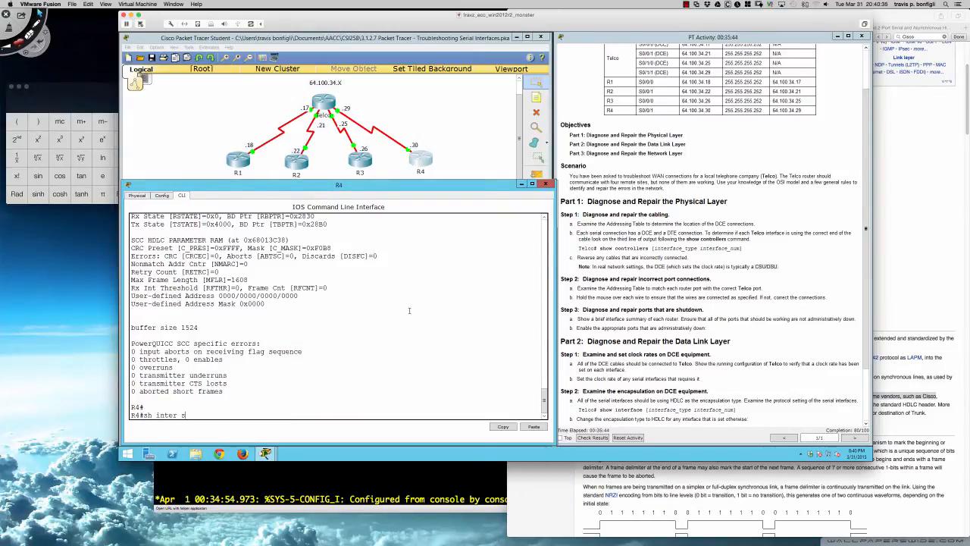
type("0/0/1")
key("Return")
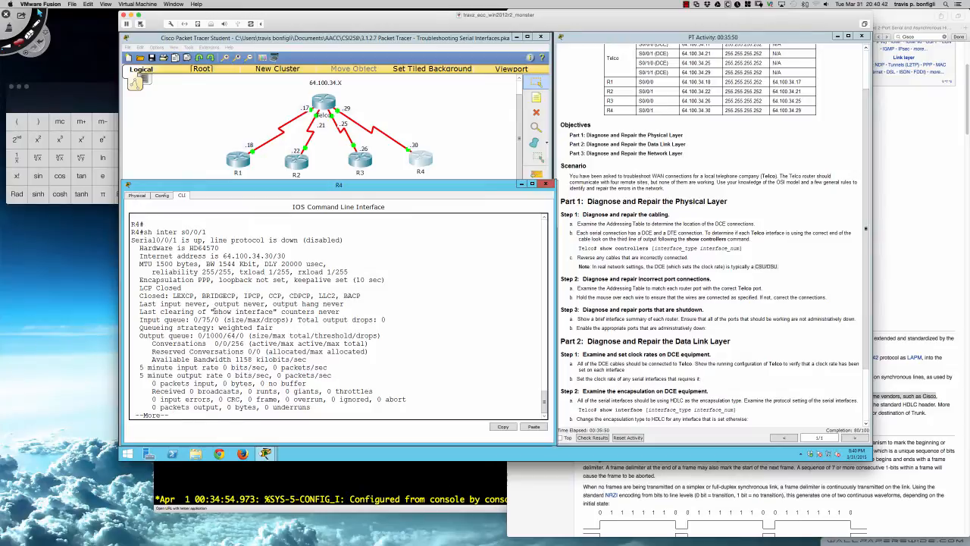
key("space")
scroll(214, 318, "up", 1)
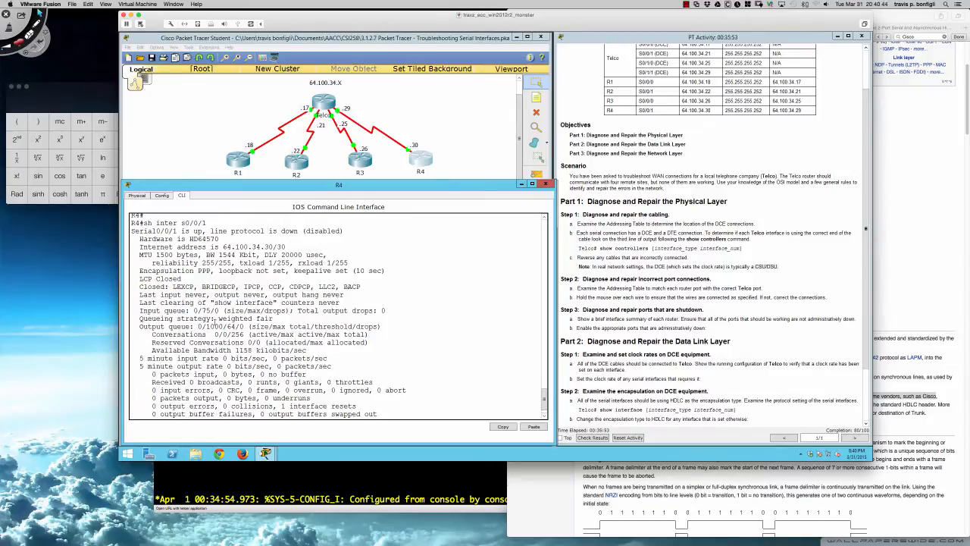
scroll(215, 319, "down", 1)
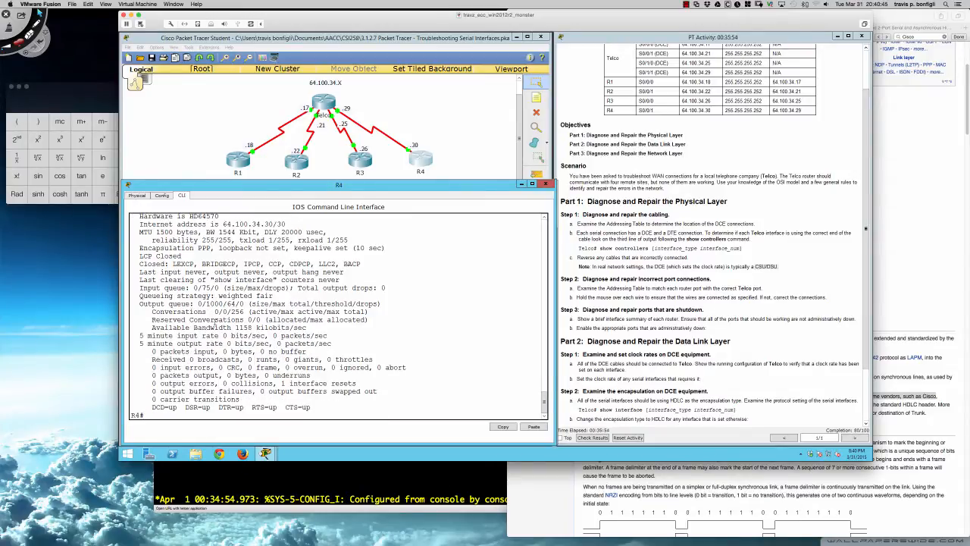
scroll(214, 319, "up", 1)
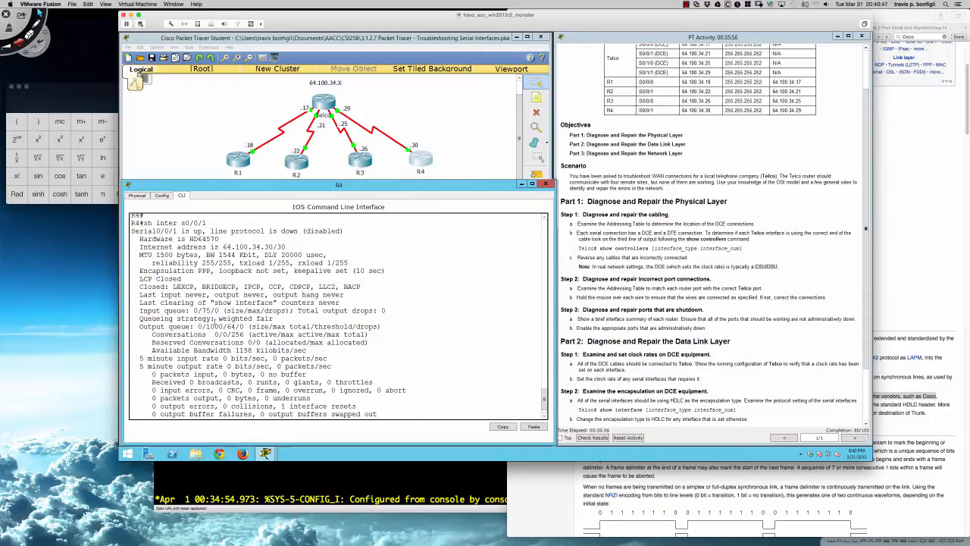
scroll(214, 319, "up", 1)
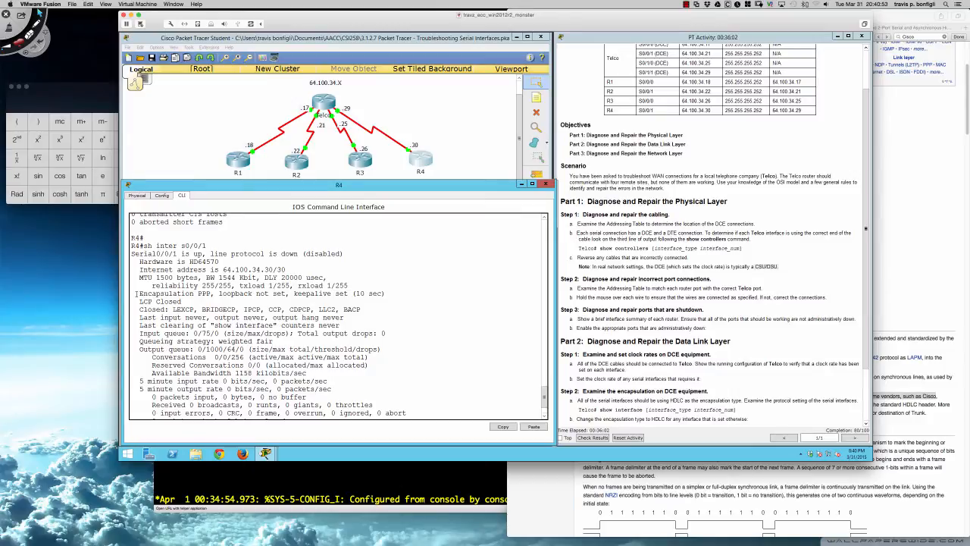
left_click_drag(140, 293, 213, 293)
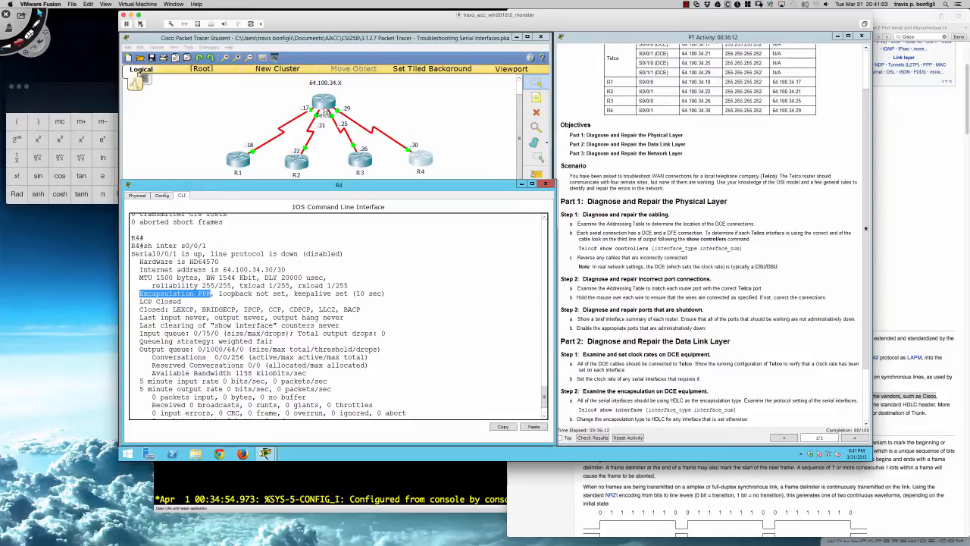
Open the Telco router's command line, show the details of interface s0/1/1 from configuration mode and examine its encapsulation
left_click(324, 109)
key("Return")
key("Return")
key("Return")
key("Return")
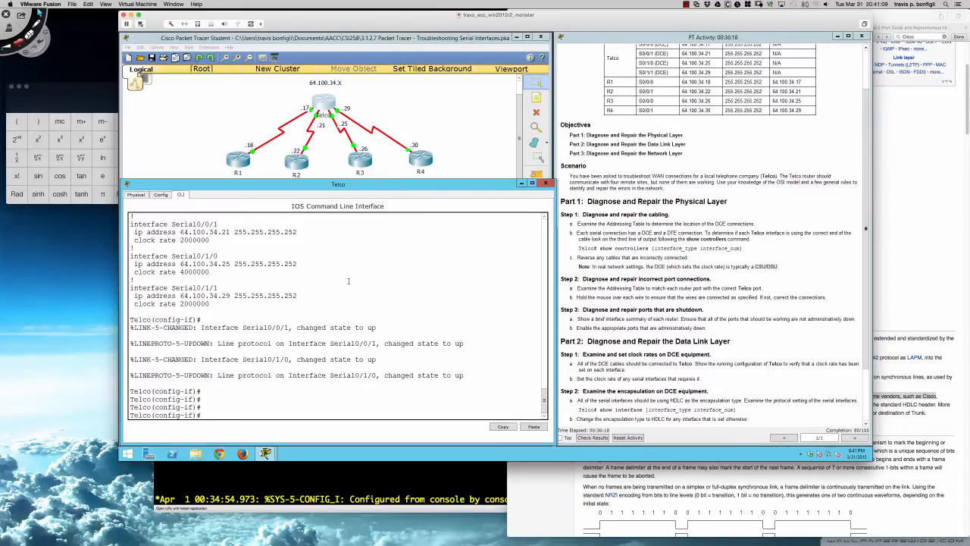
type("sh inter s0/1/1")
key("Return")
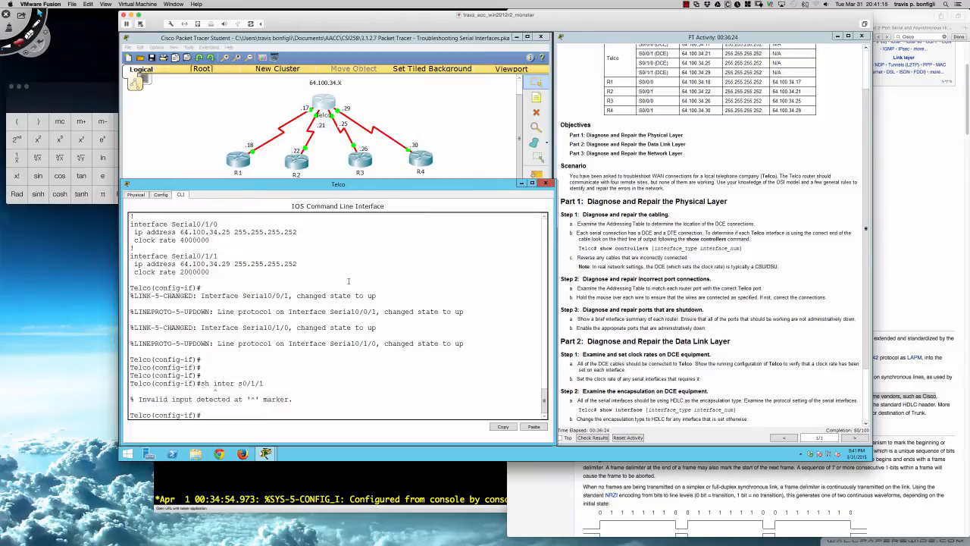
type("do sh interfa s0/1/1")
key("Return")
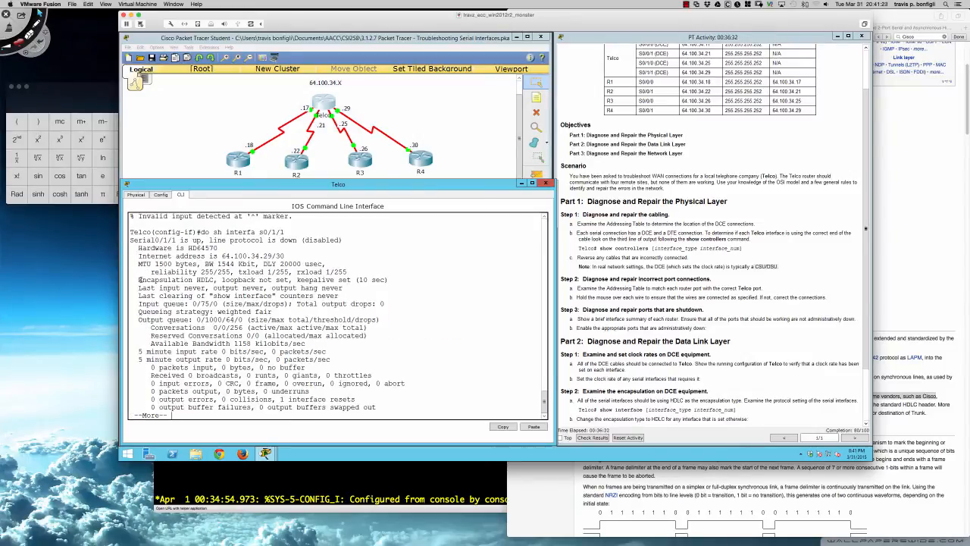
left_click_drag(139, 280, 213, 279)
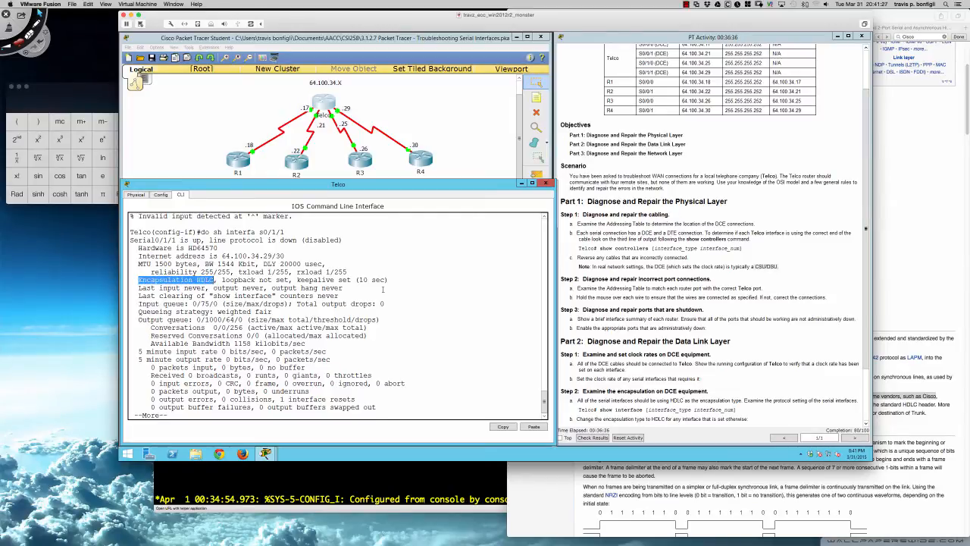
key("space")
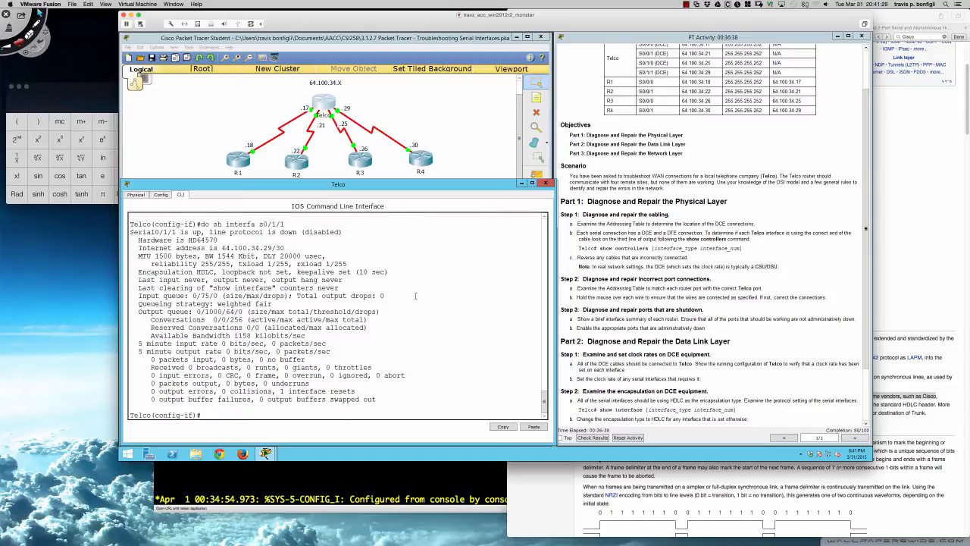
Show Telco's brief IP interface summary and check the status and protocol of Serial0/1/1
type("do sh ip int bri")
key("Return")
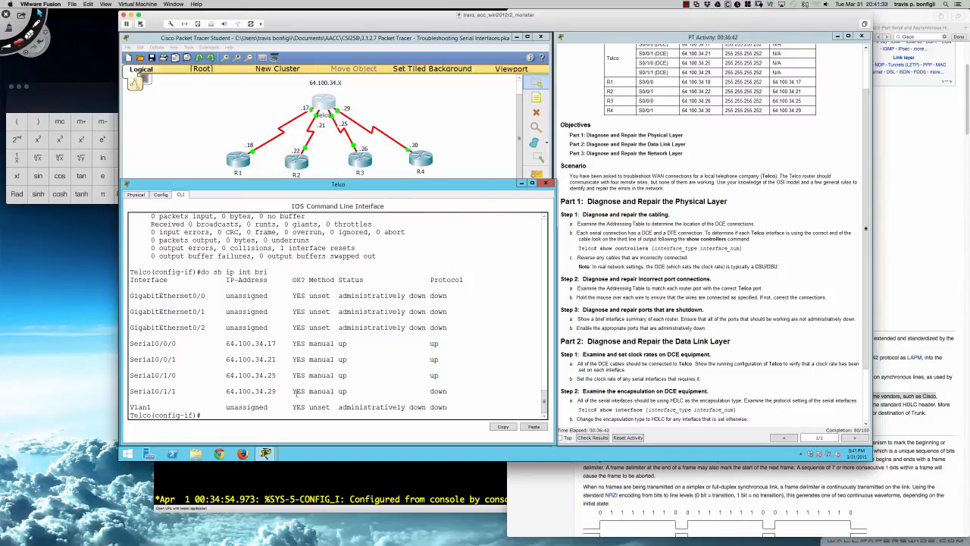
left_click_drag(331, 391, 352, 391)
left_click_drag(426, 391, 447, 391)
left_click(456, 356)
Set the encapsulation of Telco's s0/1/1 interface to ppp
key("Return")
key("Return")
key("Return")
key("Return")
type("i")
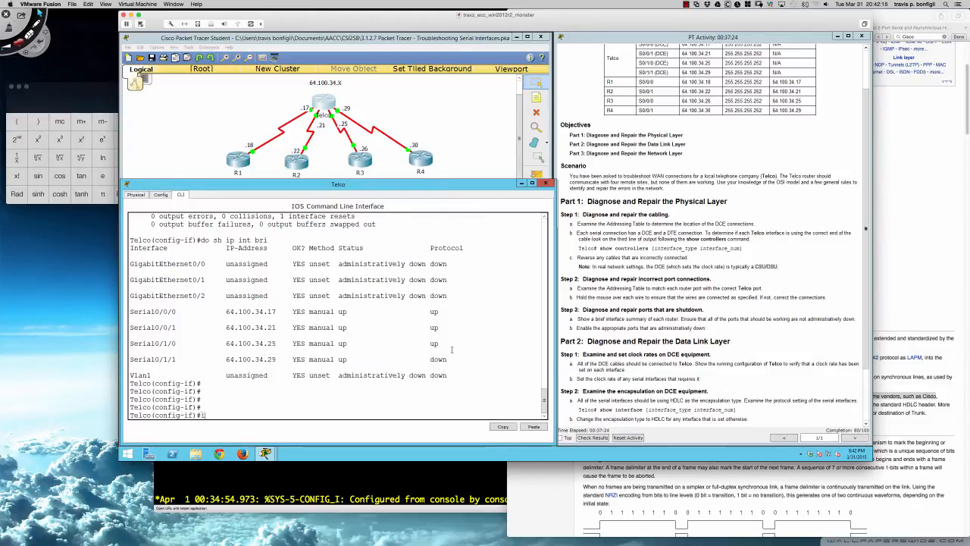
type("nt s0/1/1")
key("Return")
type("enc")
key("Tab")
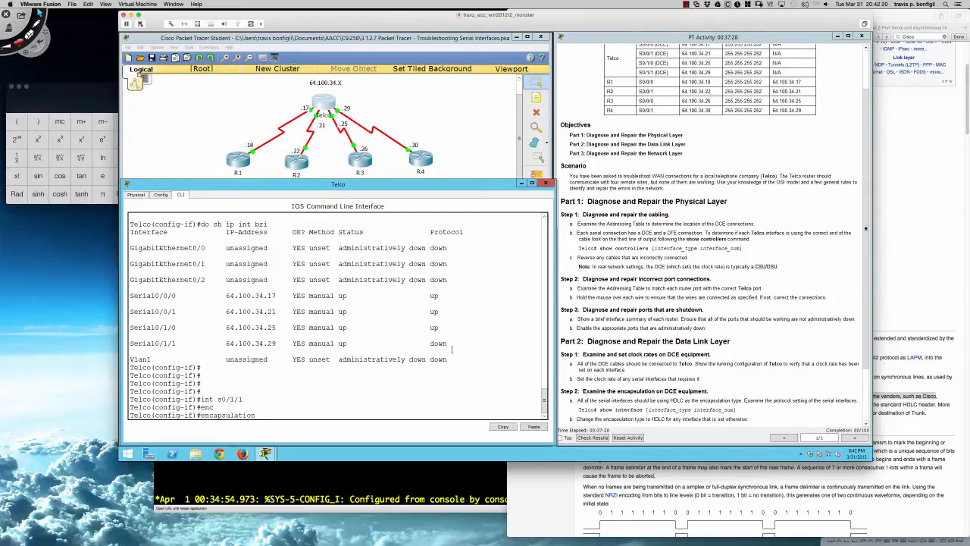
type("ppp")
key("Return")
key("Return")
key("Return")
key("Return")
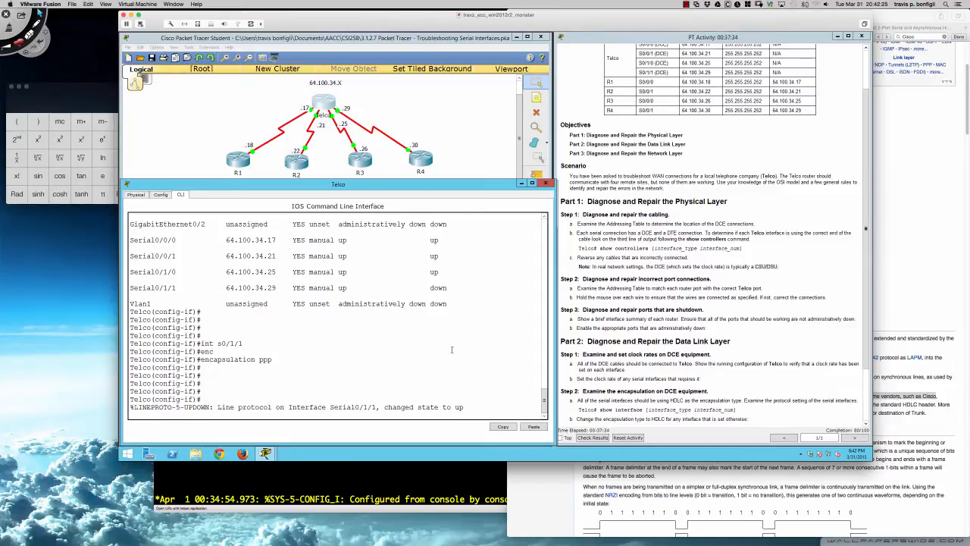
key("Return")
key("Return")
Show Telco's brief IP interface summary again to verify the link to R4
type("do sh")
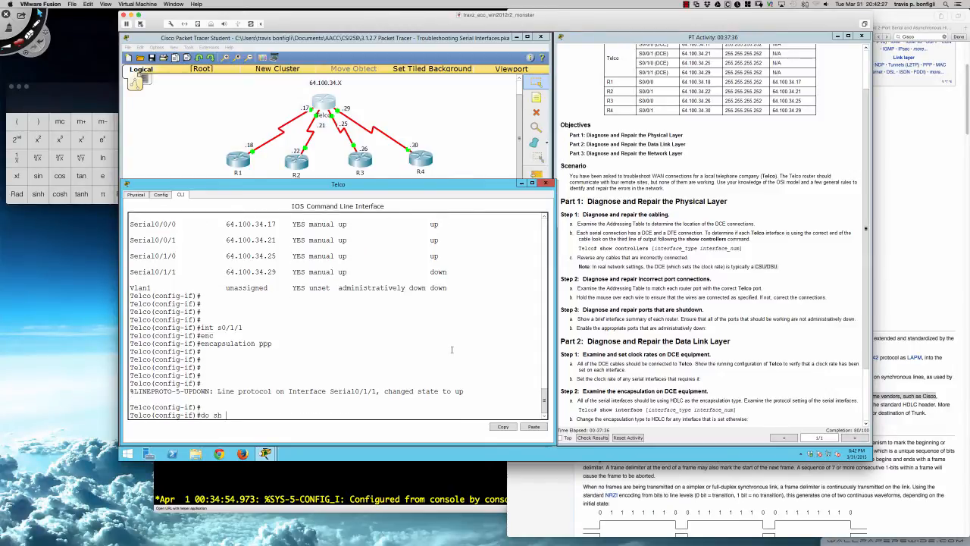
type(" ip int bri")
key("Return")
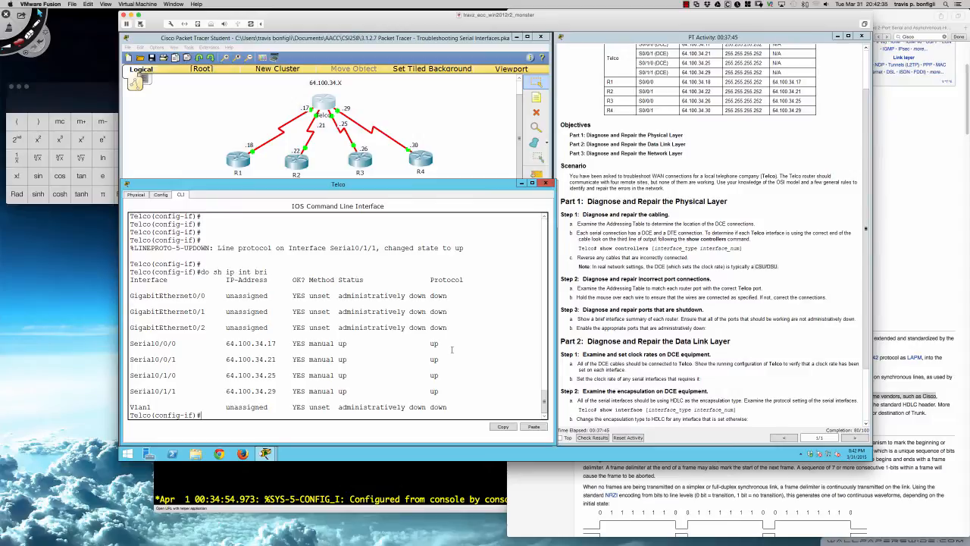
Remove the ppp encapsulation from Telco's s0/1/1 interface
key("Up")
key("Up")
key("ctrl+a")
type("no")
key("Return")
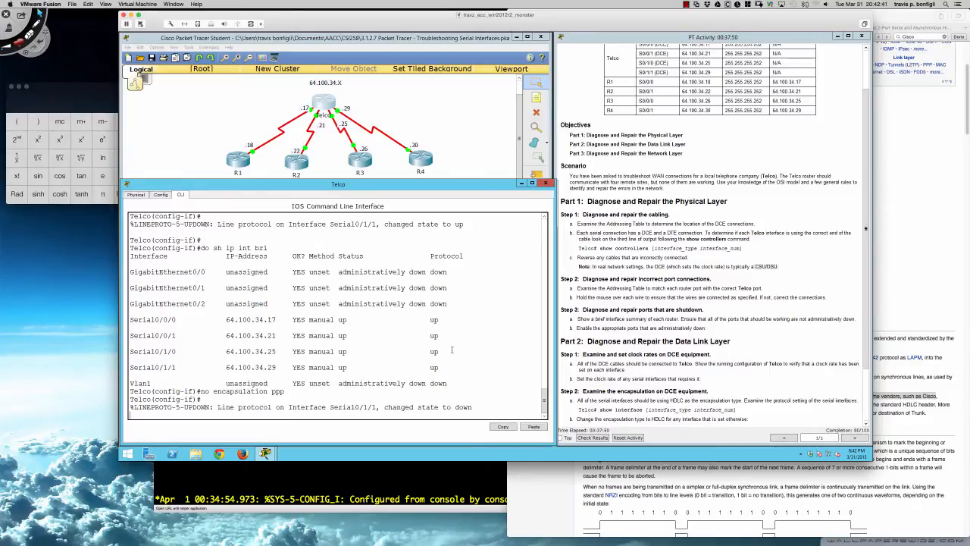
key("Return")
key("Return")
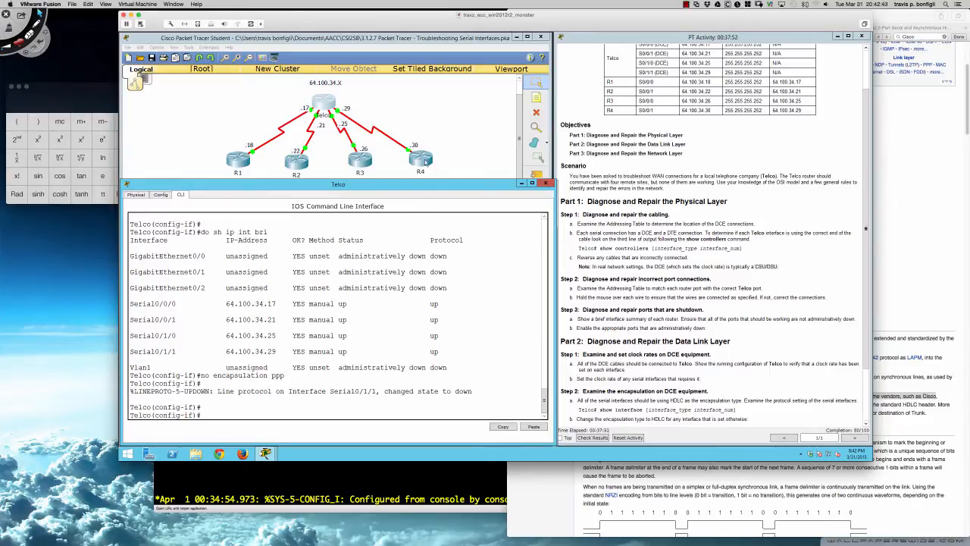
Open R4's command line and review the activity instruction about changing the encapsulation type to HDLC
left_click(427, 162)
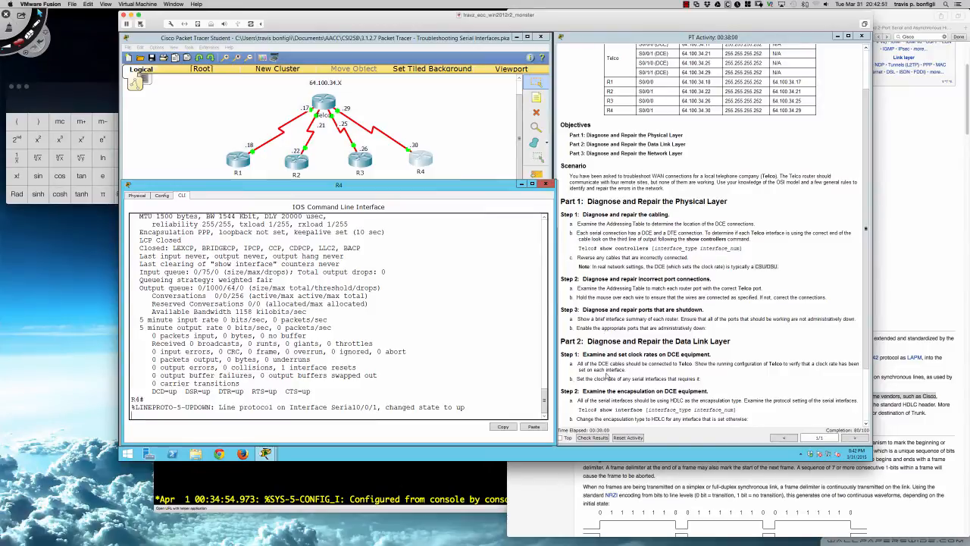
scroll(607, 376, "down", 1)
scroll(607, 376, "down", 2)
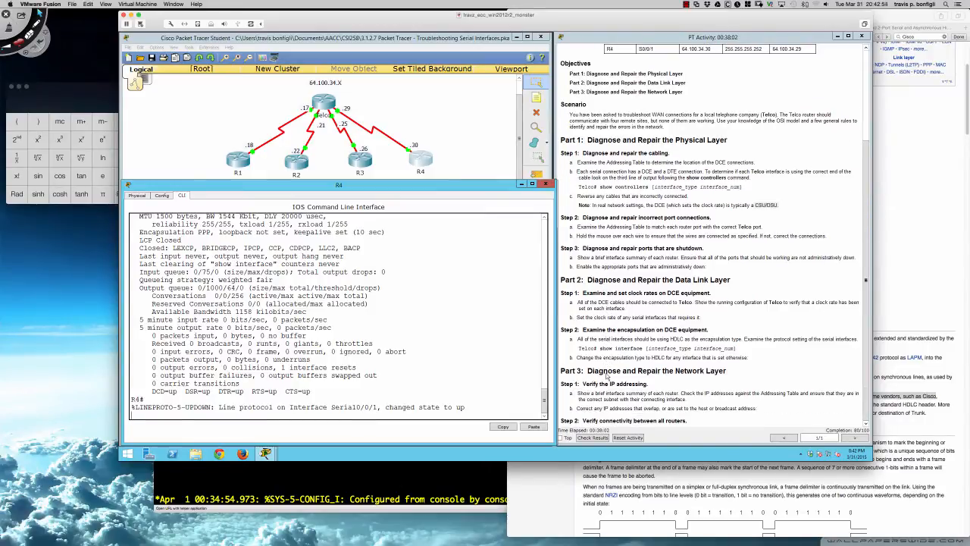
left_click_drag(577, 358, 750, 359)
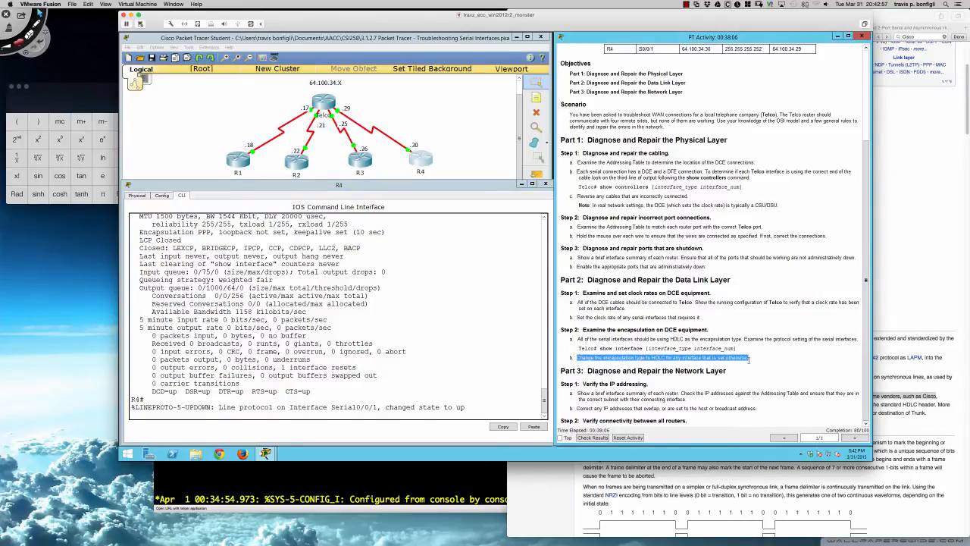
left_click(458, 366)
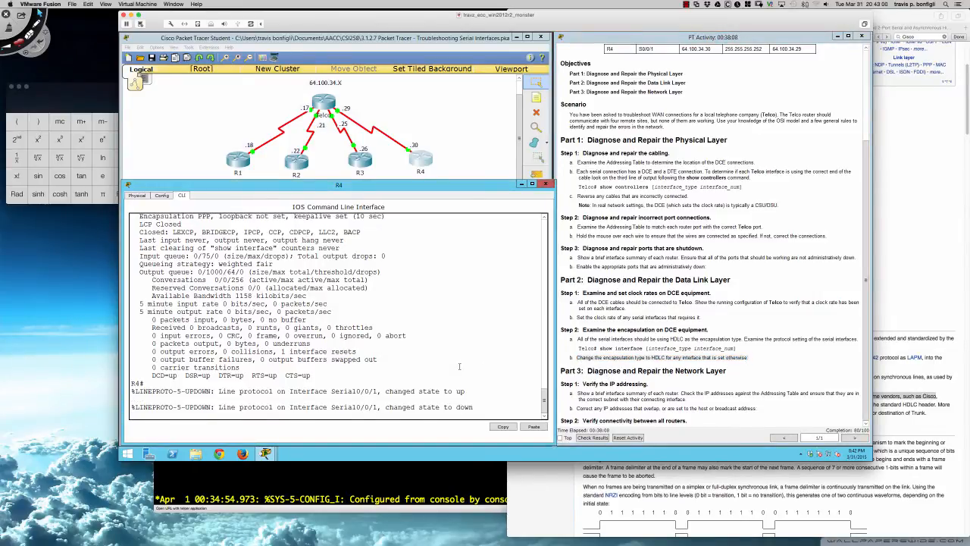
Enter configuration mode on R4 and remove the ppp encapsulation from its s0/0/1 interface
key("Return")
key("Return")
key("Return")
key("Return")
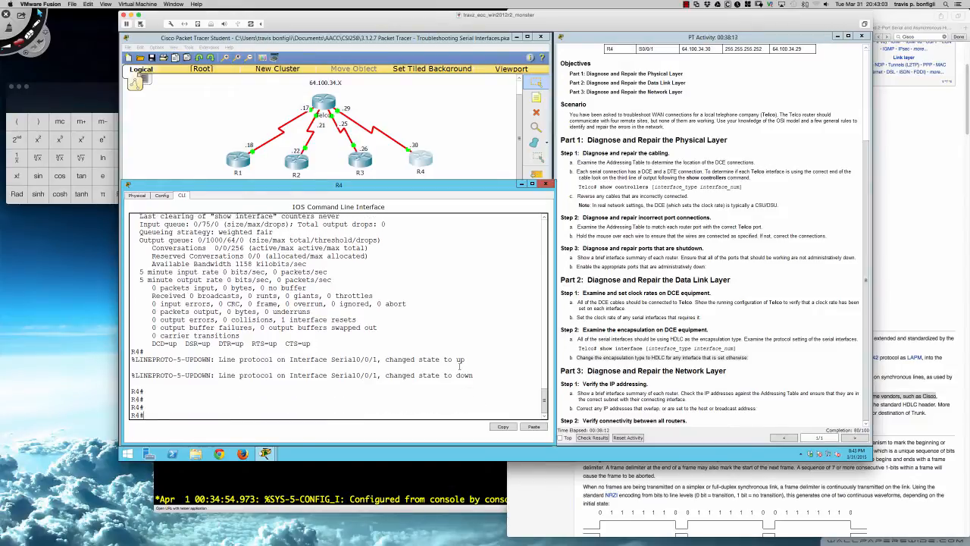
type("conf t")
key("Return")
type("int ")
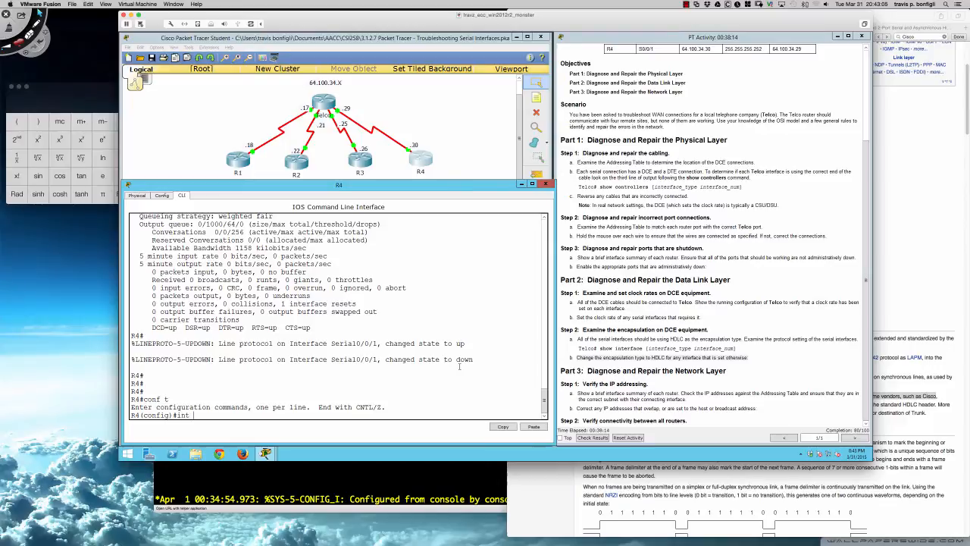
type("s0/0/1")
key("Return")
type("no encap ppp")
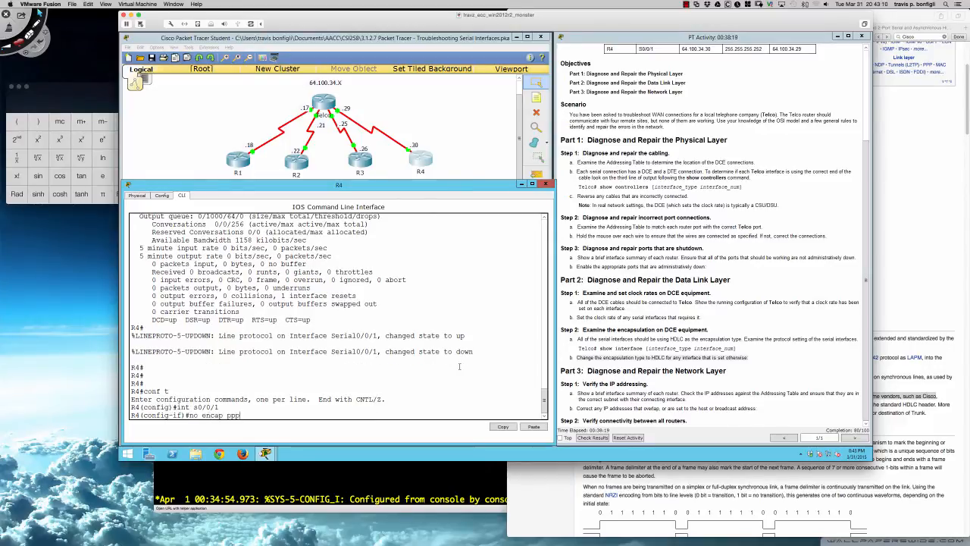
key("Return")
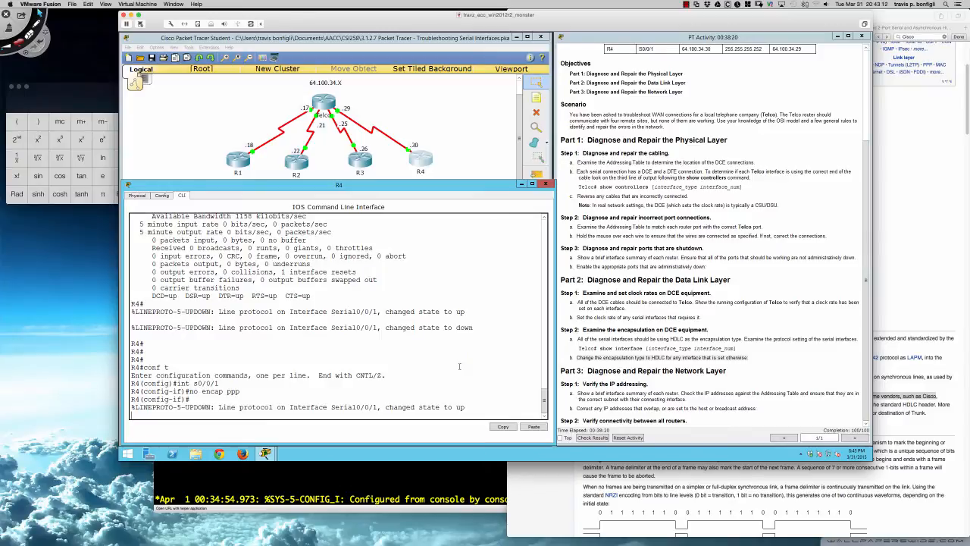
key("Return")
key("Return")
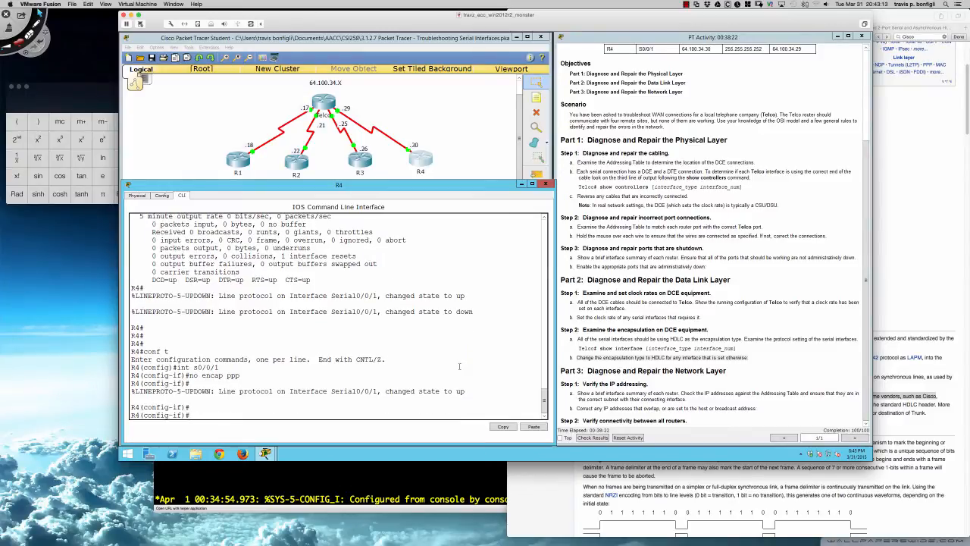
Show R4's brief IP interface summary to check the status and protocol of Serial0/0/1
key("Return")
key("Return")
key("Return")
type("do sh ip int")
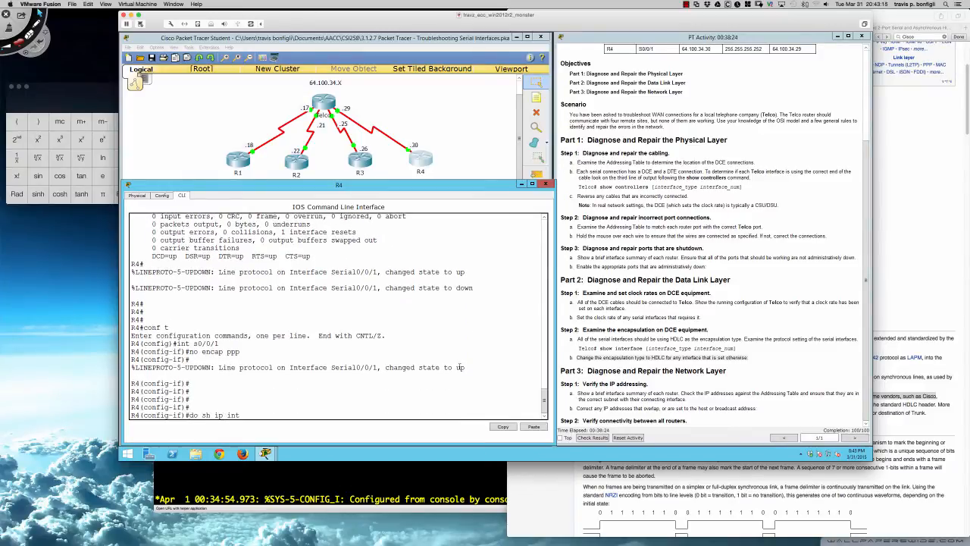
type(" bri")
key("Return")
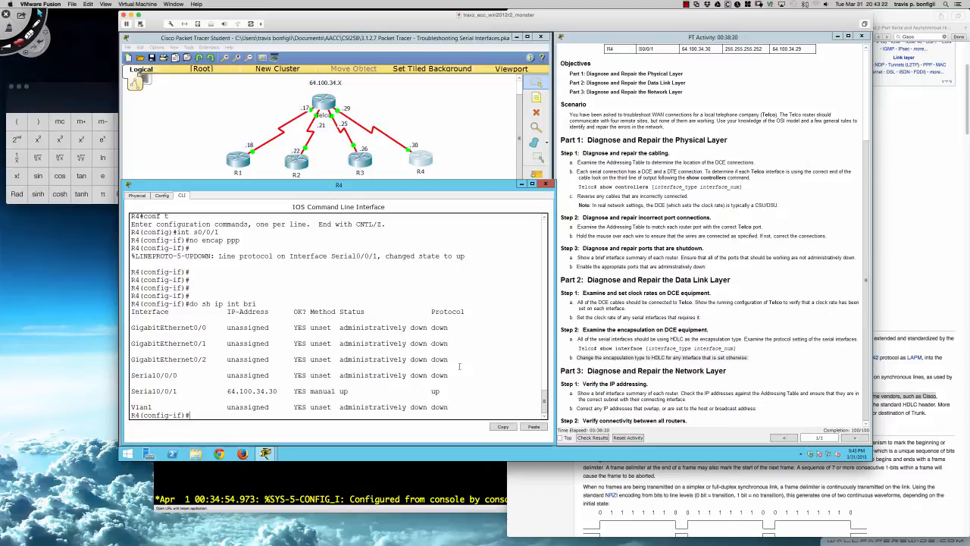
Ping Telco's address 64.100.34.29 from R4 to test the link
type("do ping 64.100.34.29")
key("Return")
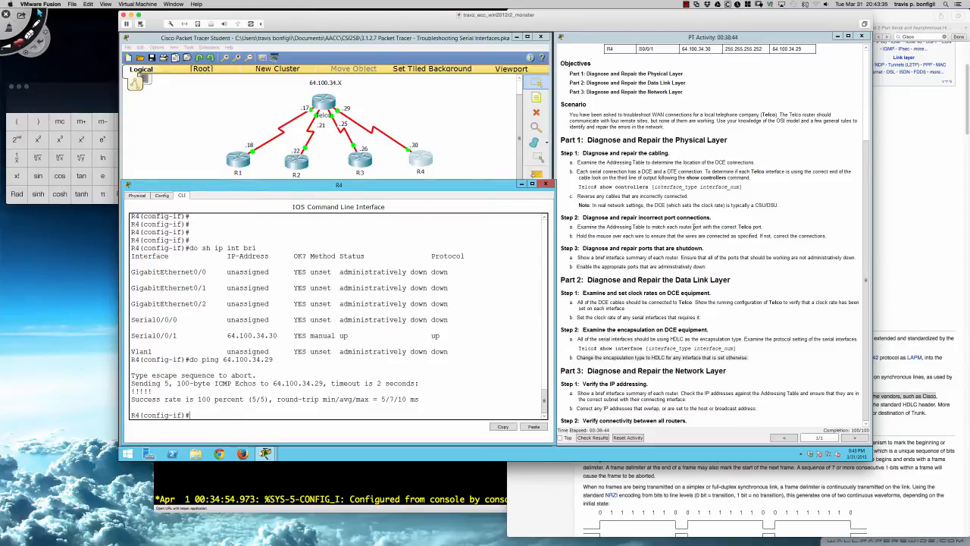
scroll(594, 284, "up", 3)
Switch to Safari, open the RFC 1661 page on the Point-to-Point Protocol and examine its title and the components in its abstract
left_click(905, 193)
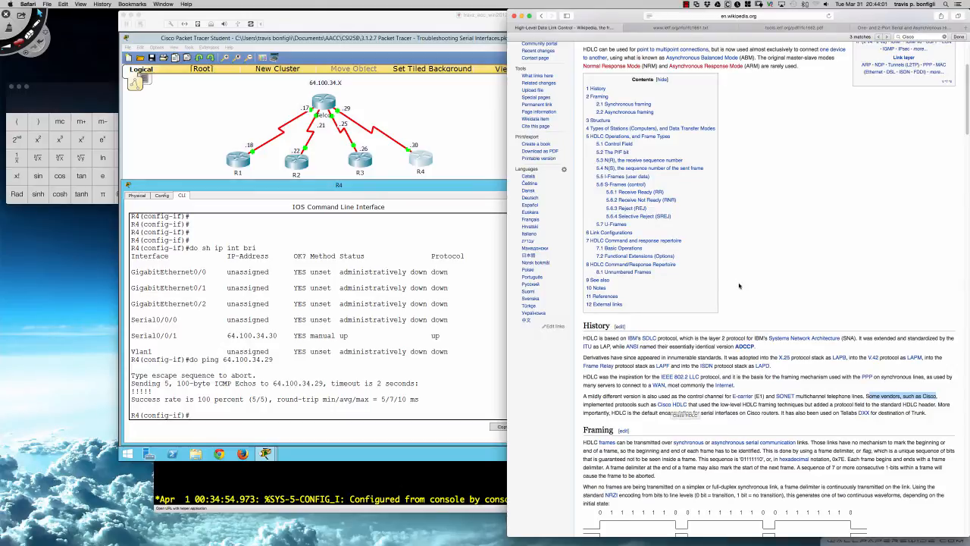
scroll(744, 250, "up", 1)
scroll(744, 250, "up", 3)
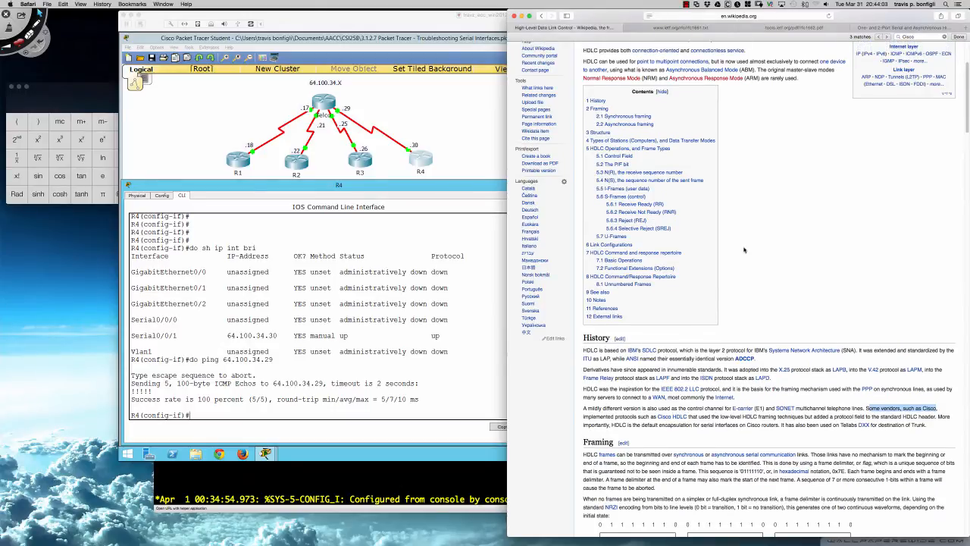
left_click(686, 28)
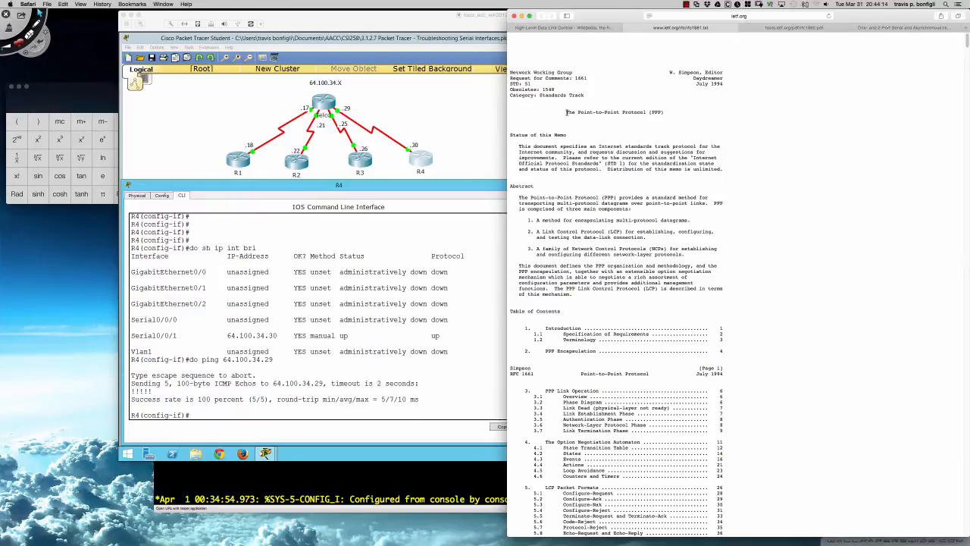
left_click_drag(566, 113, 665, 113)
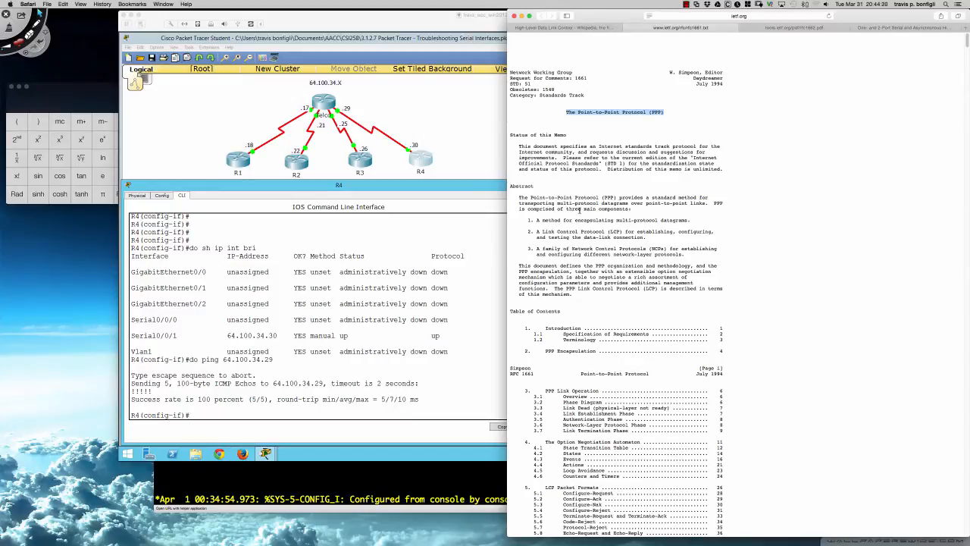
left_click(606, 233)
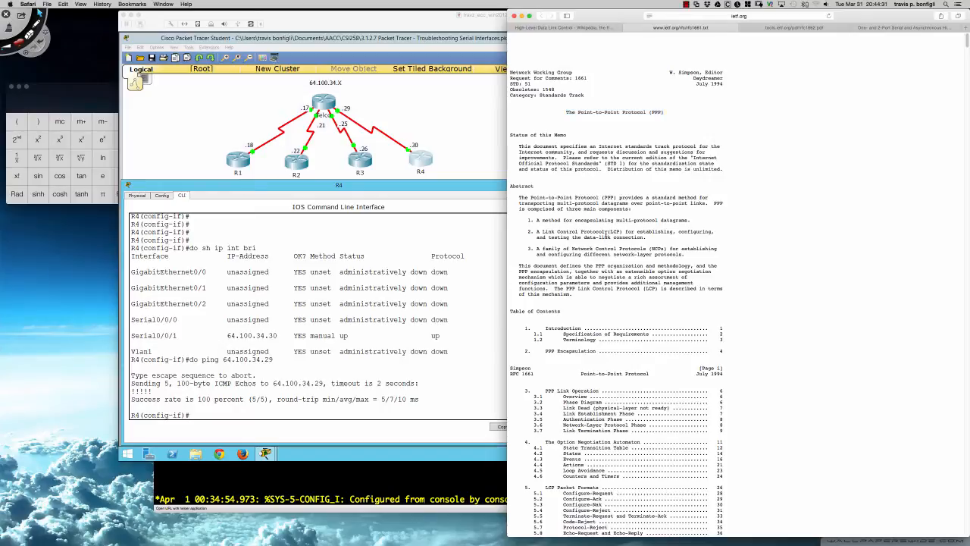
left_click_drag(607, 233, 677, 249)
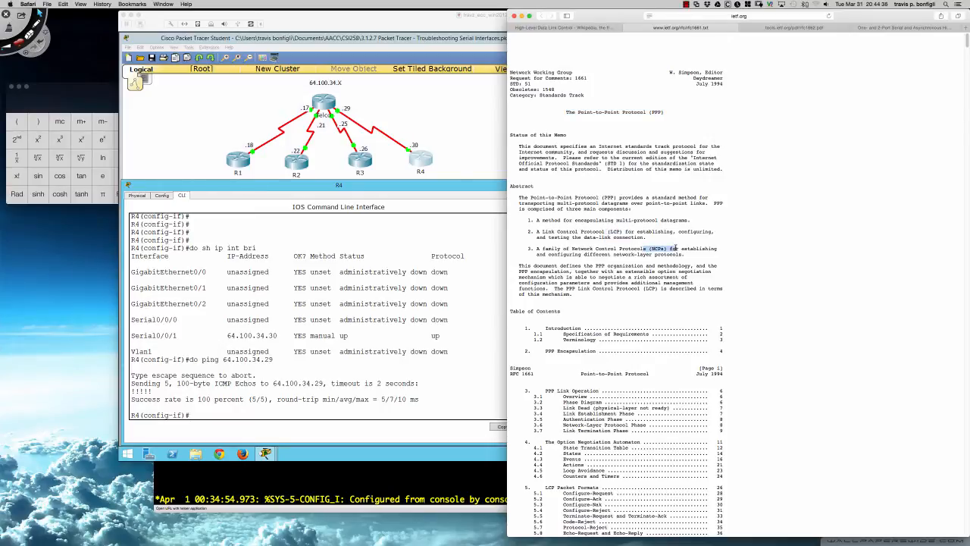
scroll(692, 203, "down", 2)
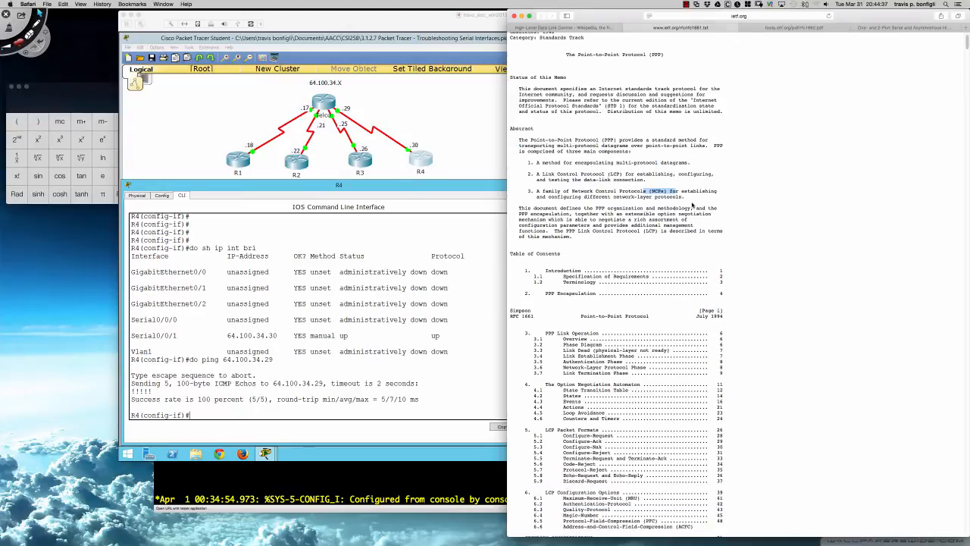
scroll(720, 151, "up", 2)
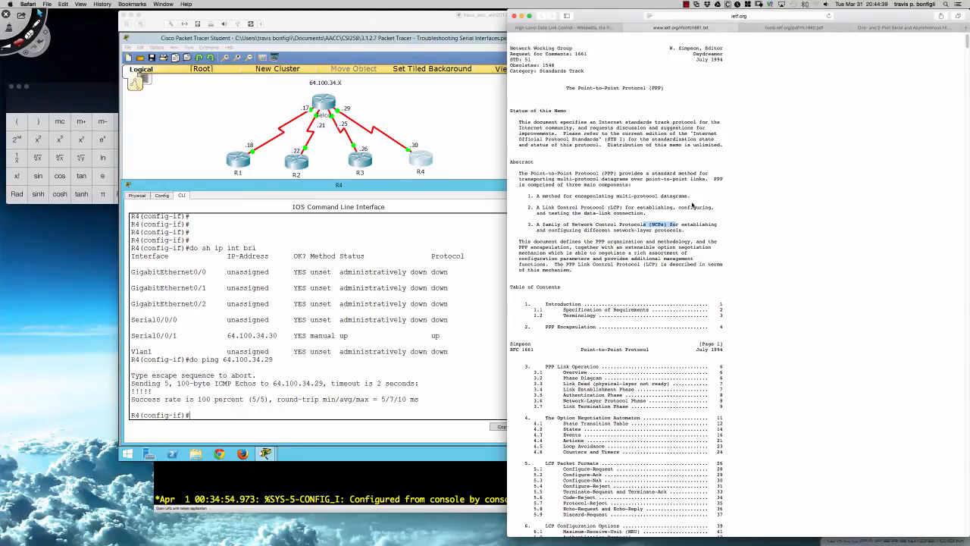
Open the RFC 1662 PDF and examine its title, abstract, table of contents and introduction on PPP in HDLC-like framing
left_click(786, 28)
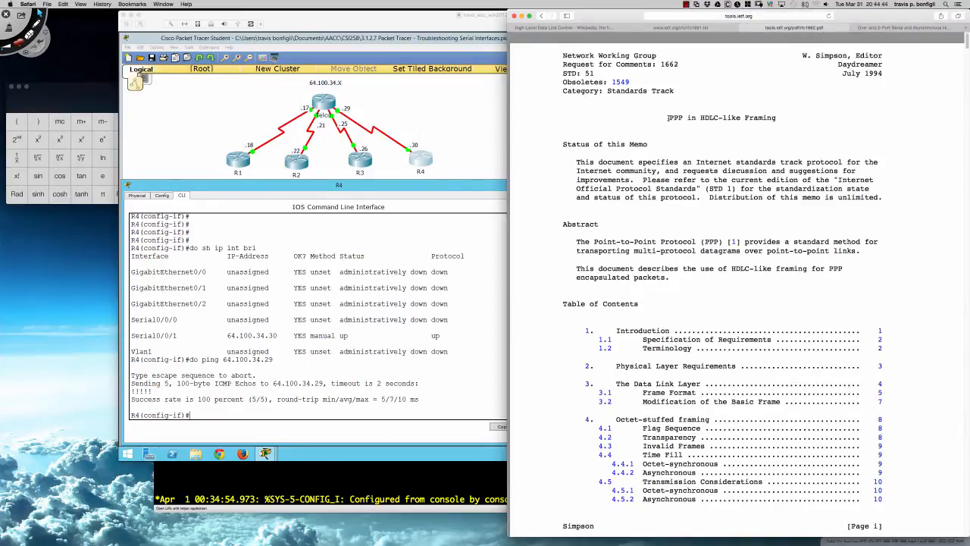
left_click_drag(668, 118, 778, 117)
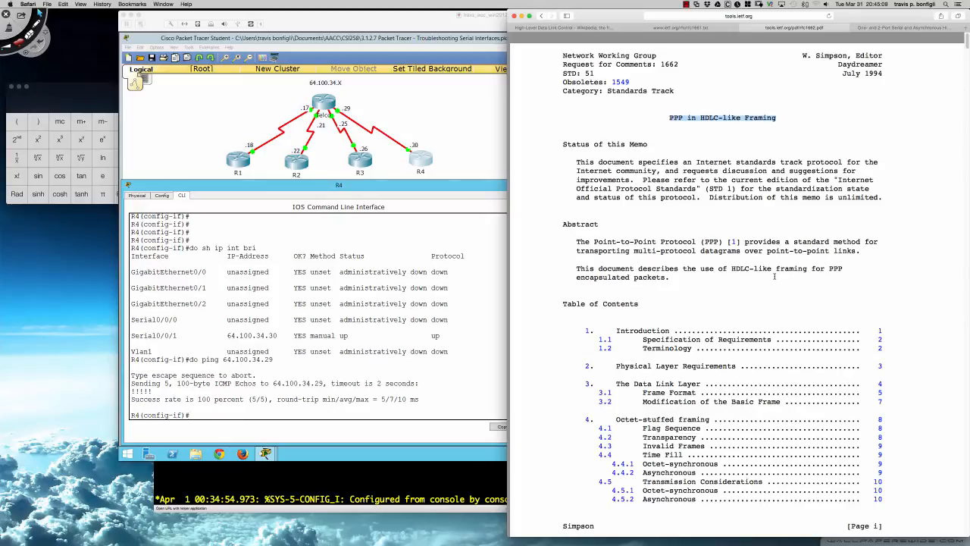
scroll(761, 268, "down", 1)
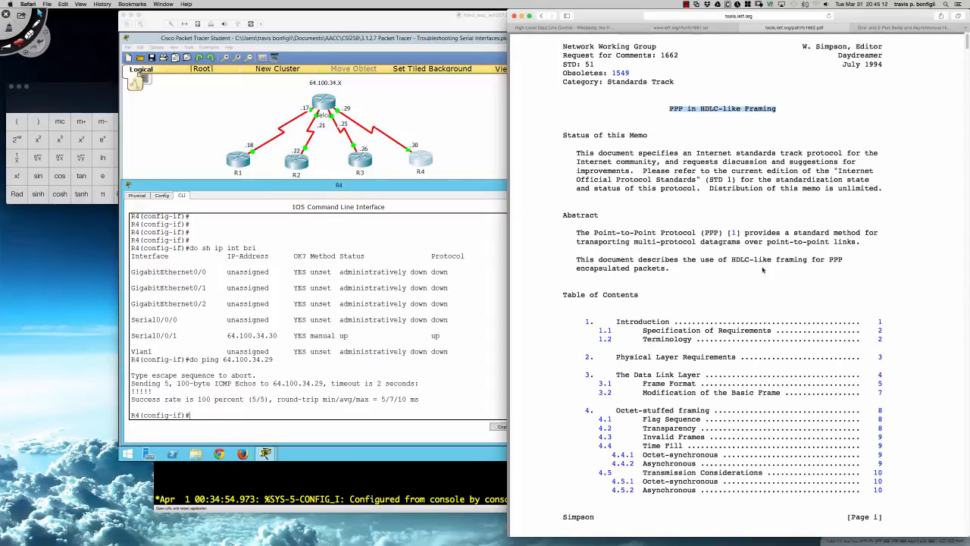
scroll(762, 269, "down", 1)
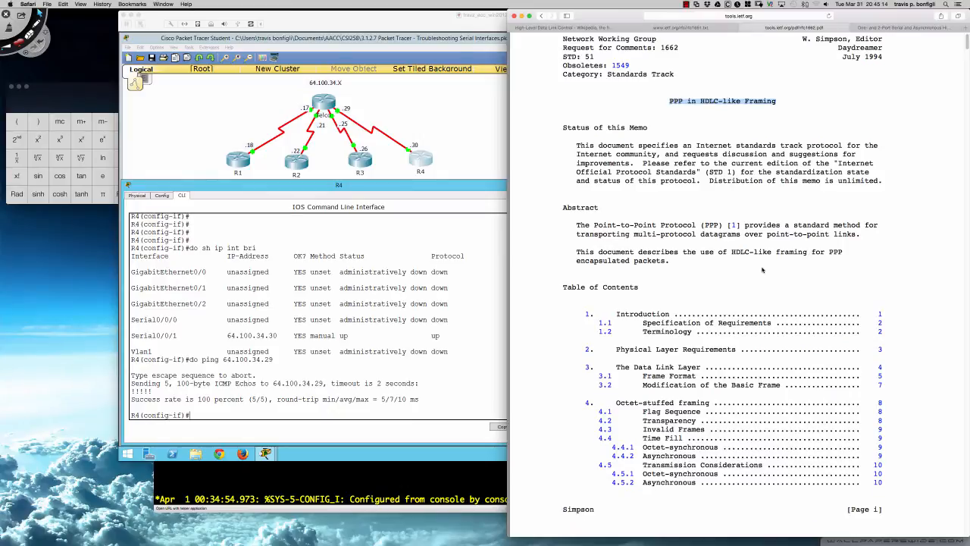
scroll(762, 269, "down", 3)
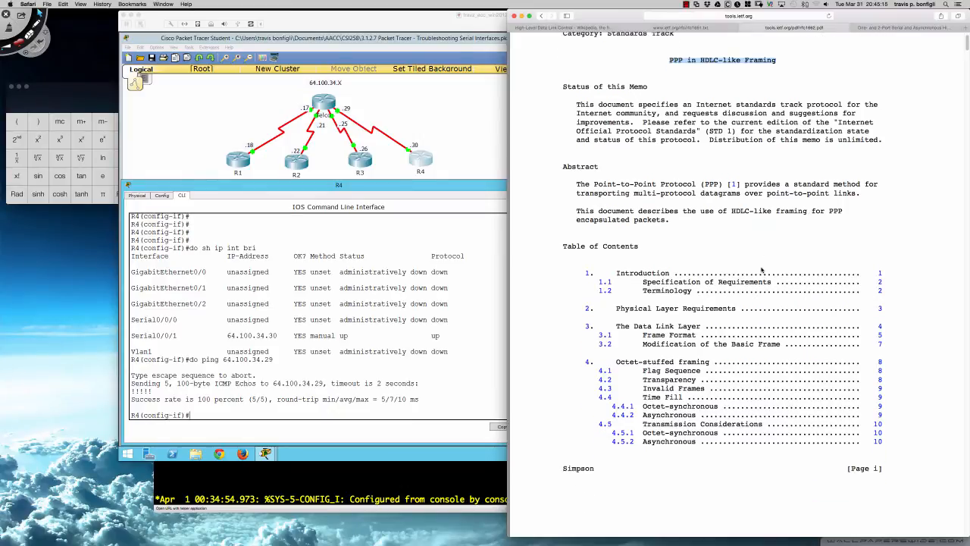
scroll(762, 269, "down", 10)
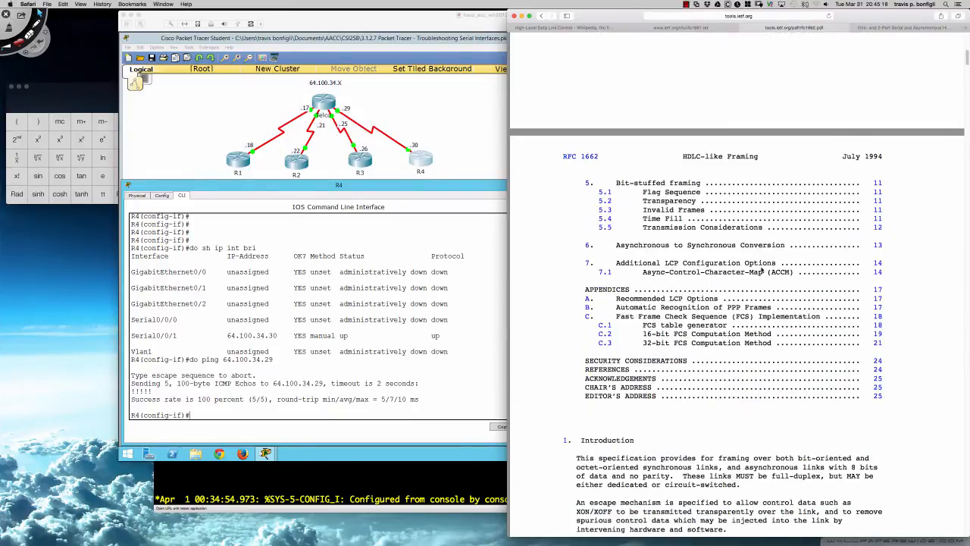
scroll(762, 268, "down", 1)
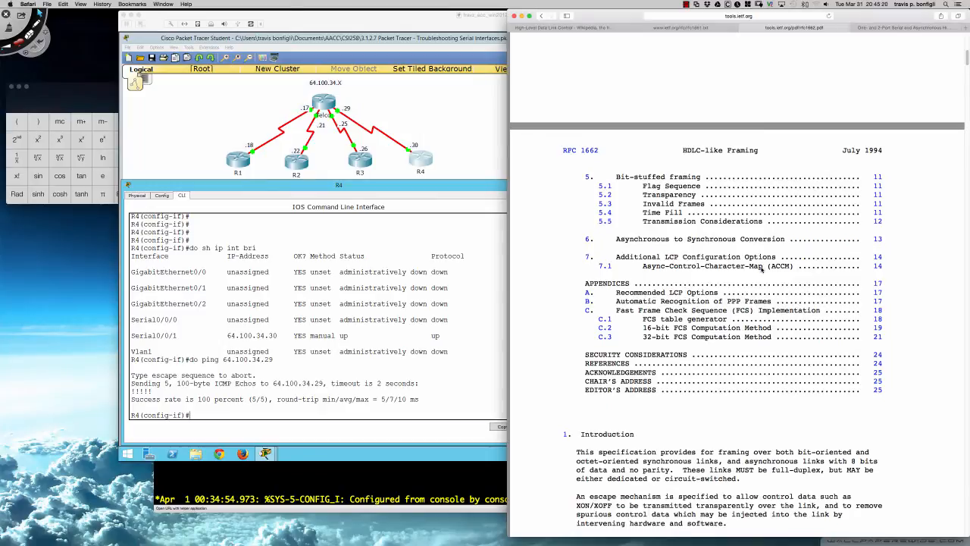
scroll(762, 269, "down", 5)
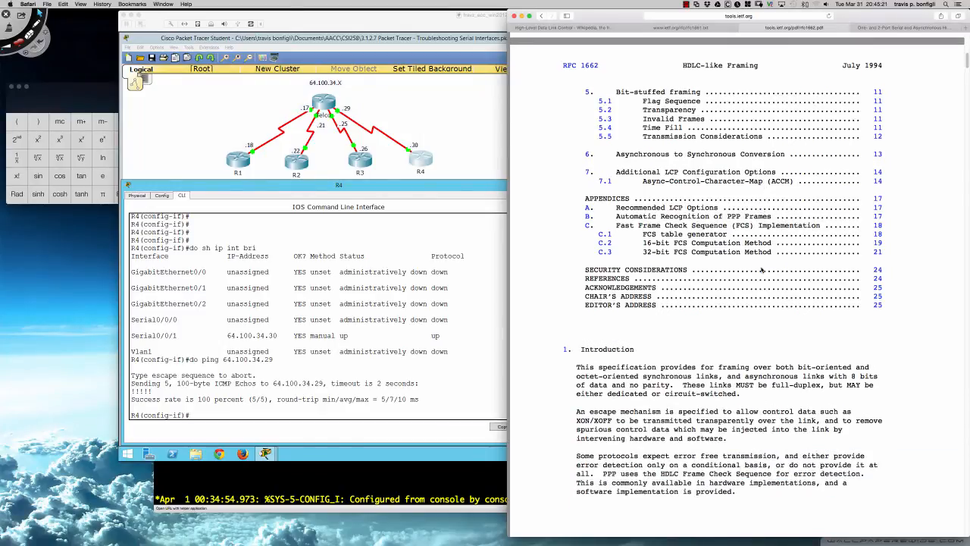
scroll(762, 269, "up", 15)
left_click(725, 135)
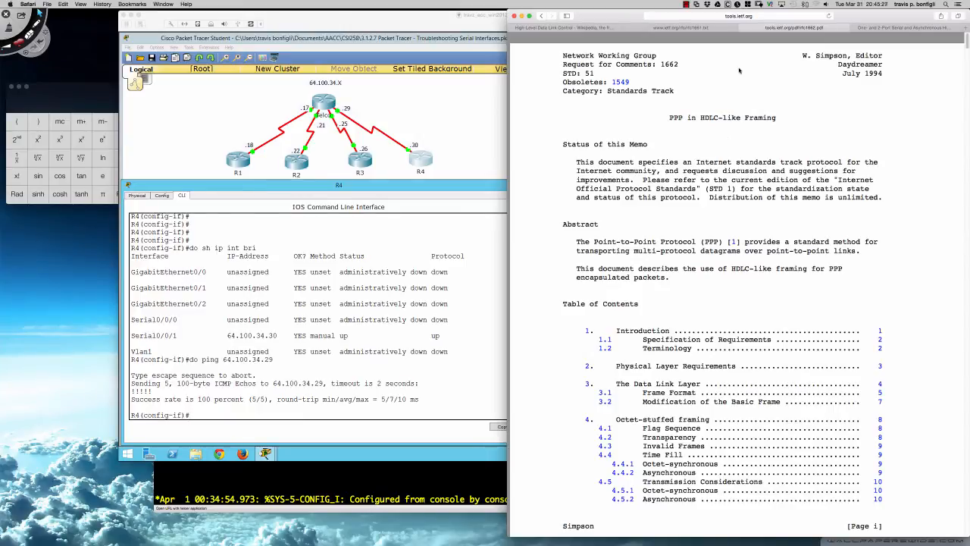
Go back to RFC 1661, search it for HDLC and examine the passage about default HDLC-like framing
left_click(698, 29)
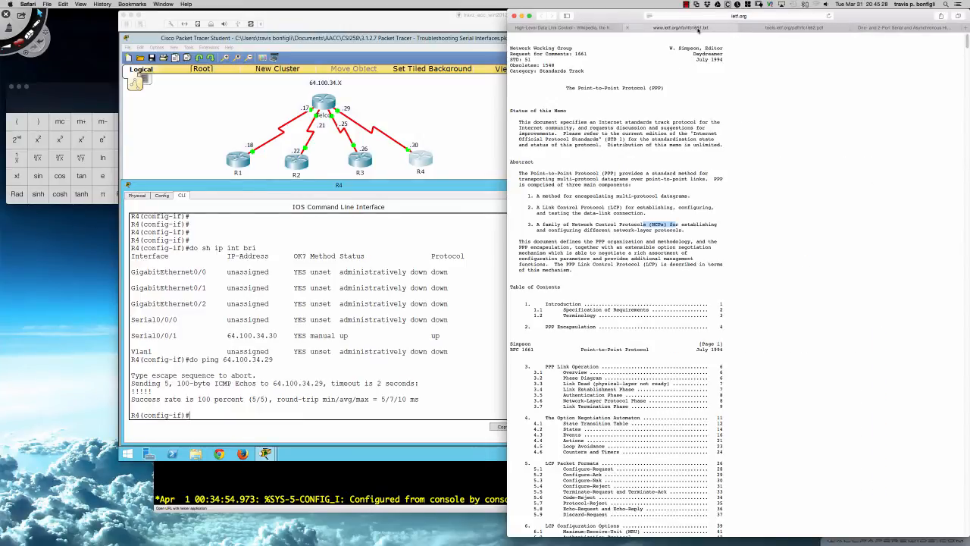
left_click(618, 119)
scroll(617, 119, "down", 3)
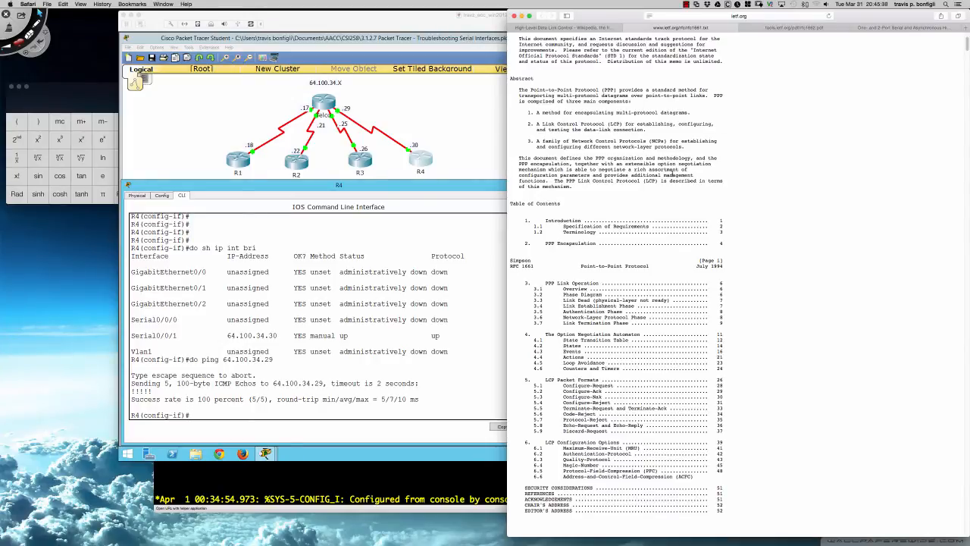
key("super+f")
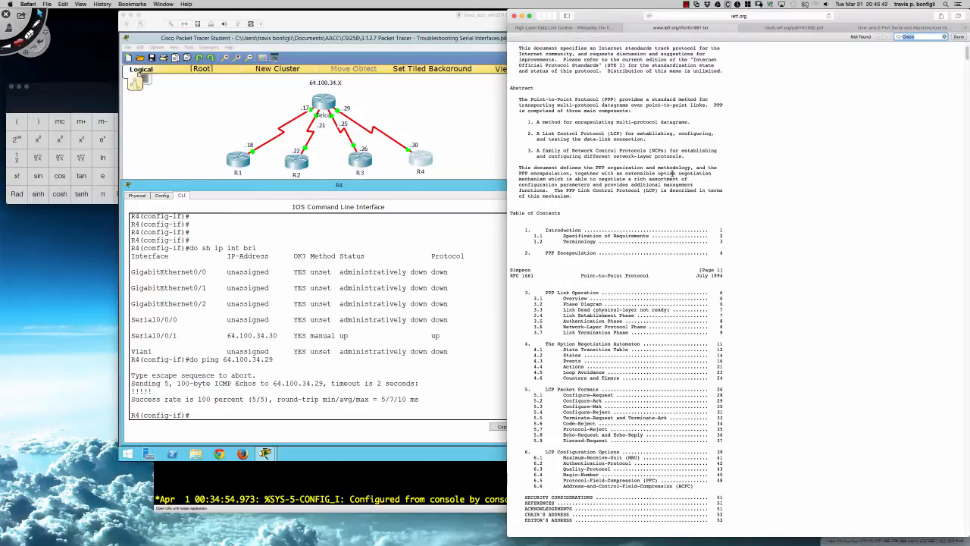
type("HDLC")
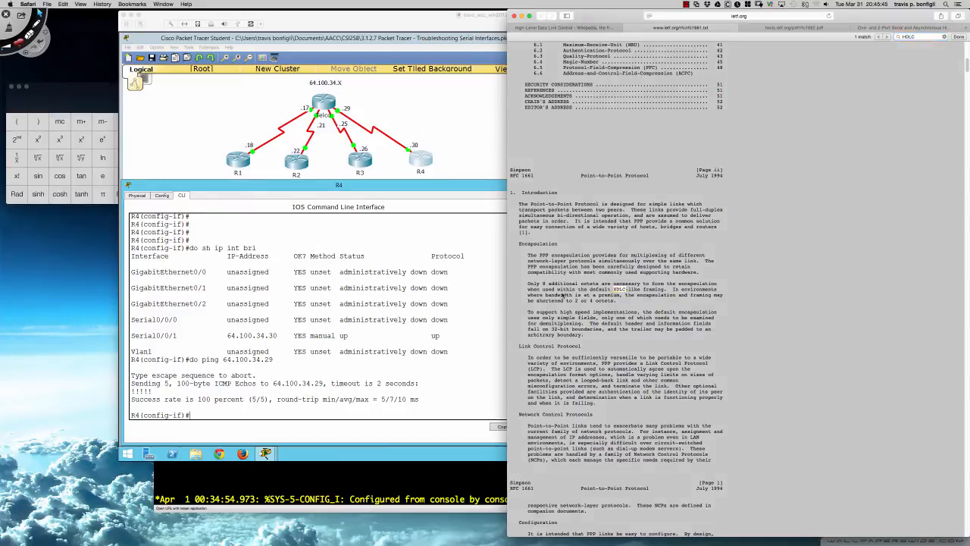
left_click_drag(568, 289, 667, 289)
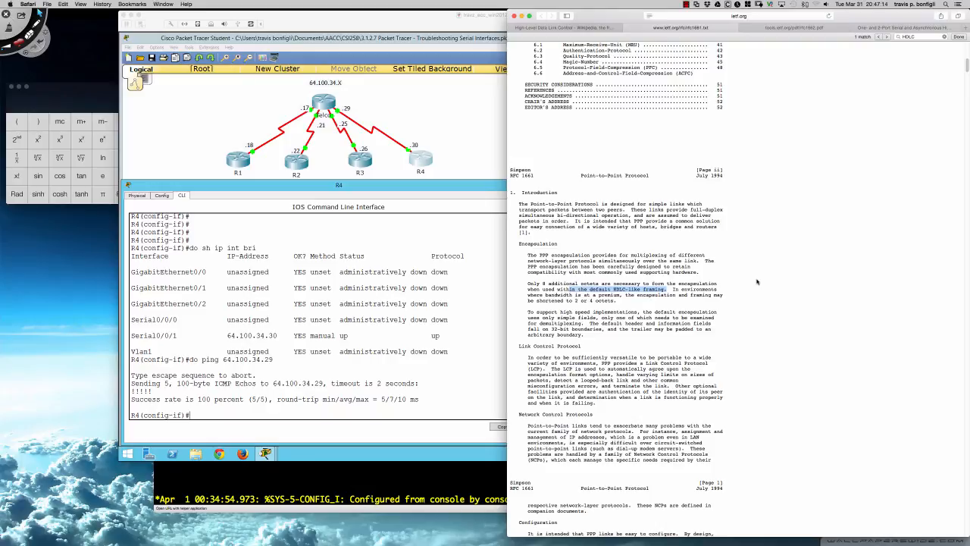
left_click(748, 279)
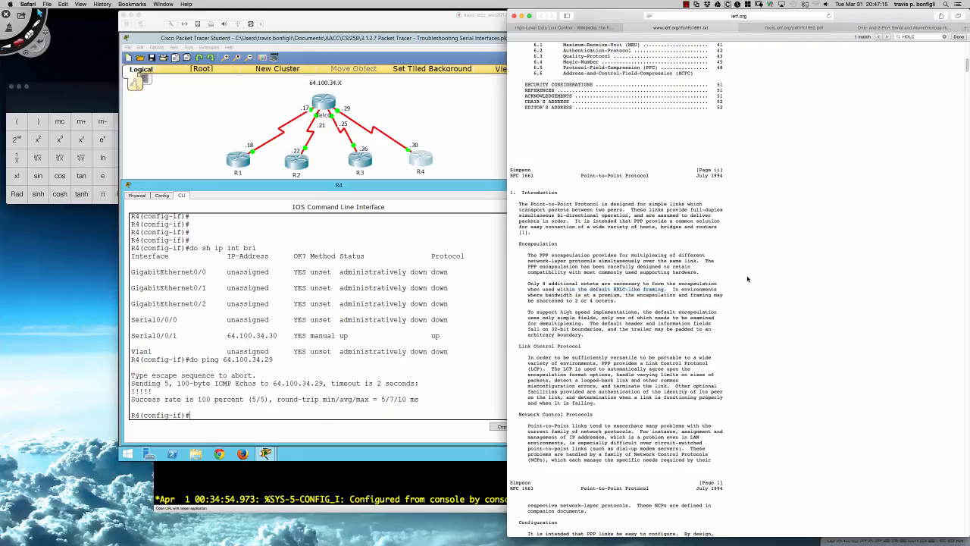
Return to the Packet Tracer activity and look back over R4's command-line output
scroll(748, 278, "up", 10)
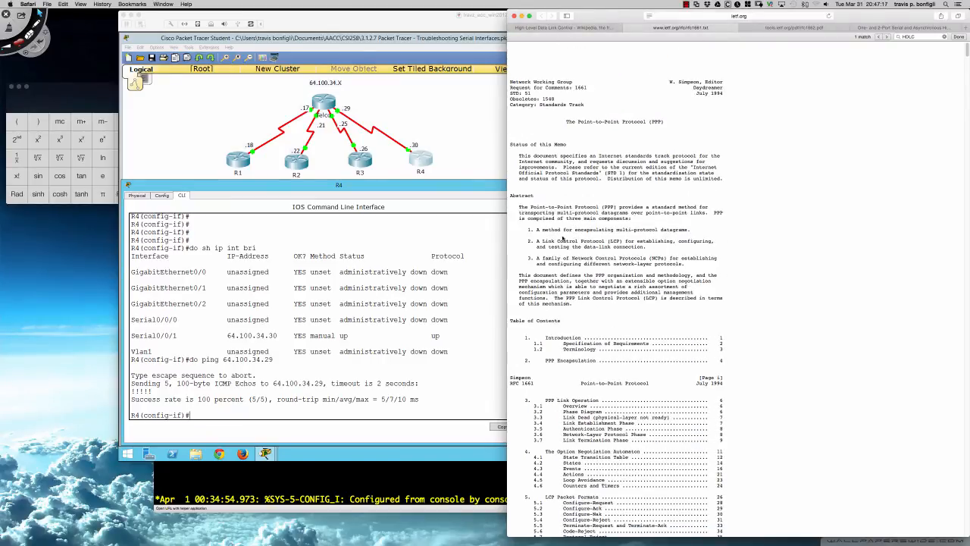
left_click(496, 248)
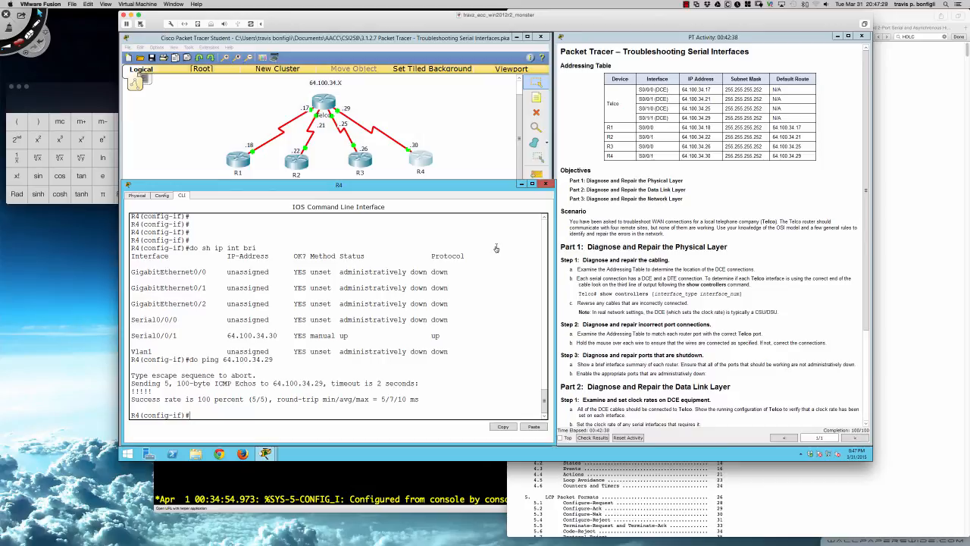
scroll(495, 249, "up", 1)
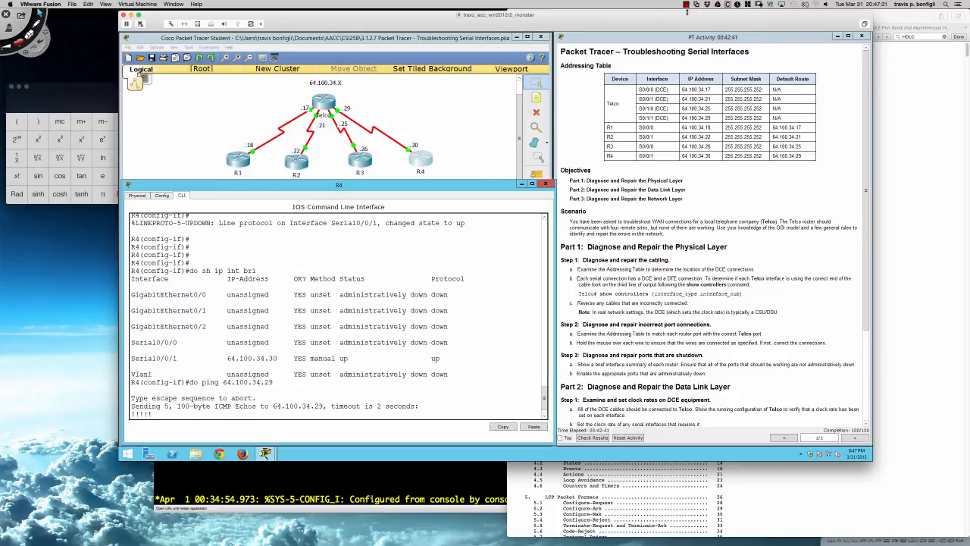